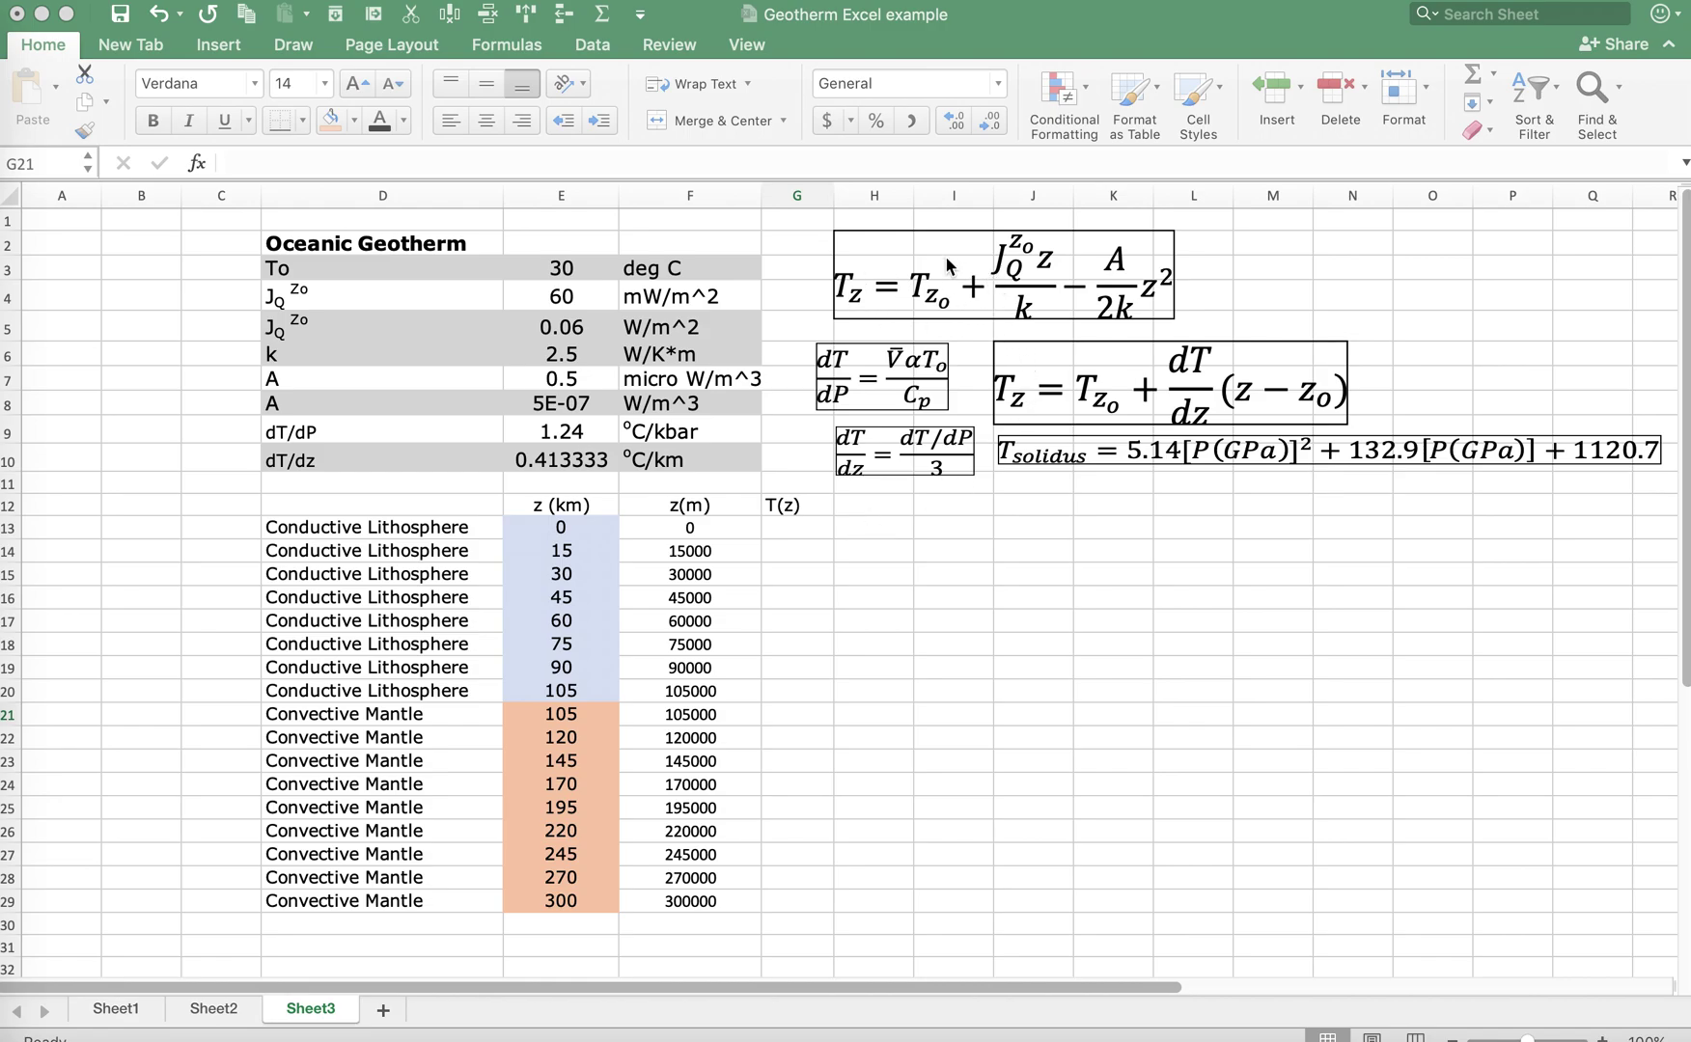
Step: Examine the conductive lithosphere and convective mantle rows with their depths in kilometres and metres
left_click(863, 238)
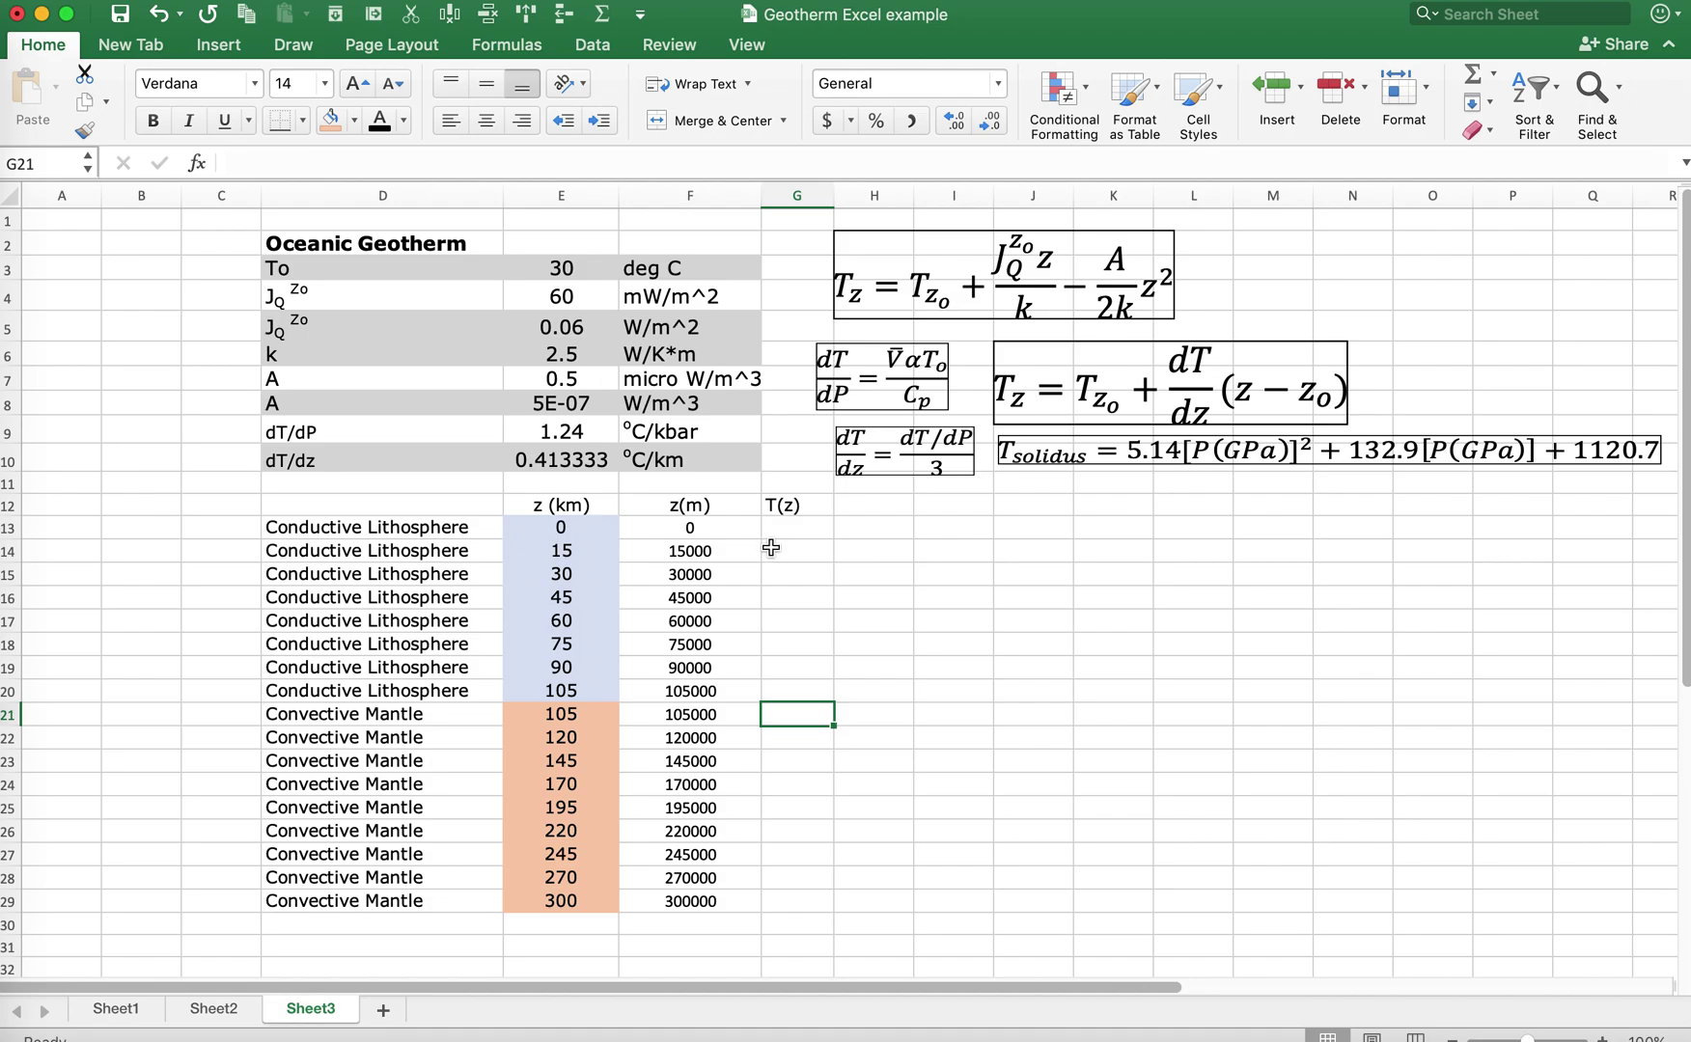
left_click(382, 527)
left_click_drag(384, 527, 550, 685)
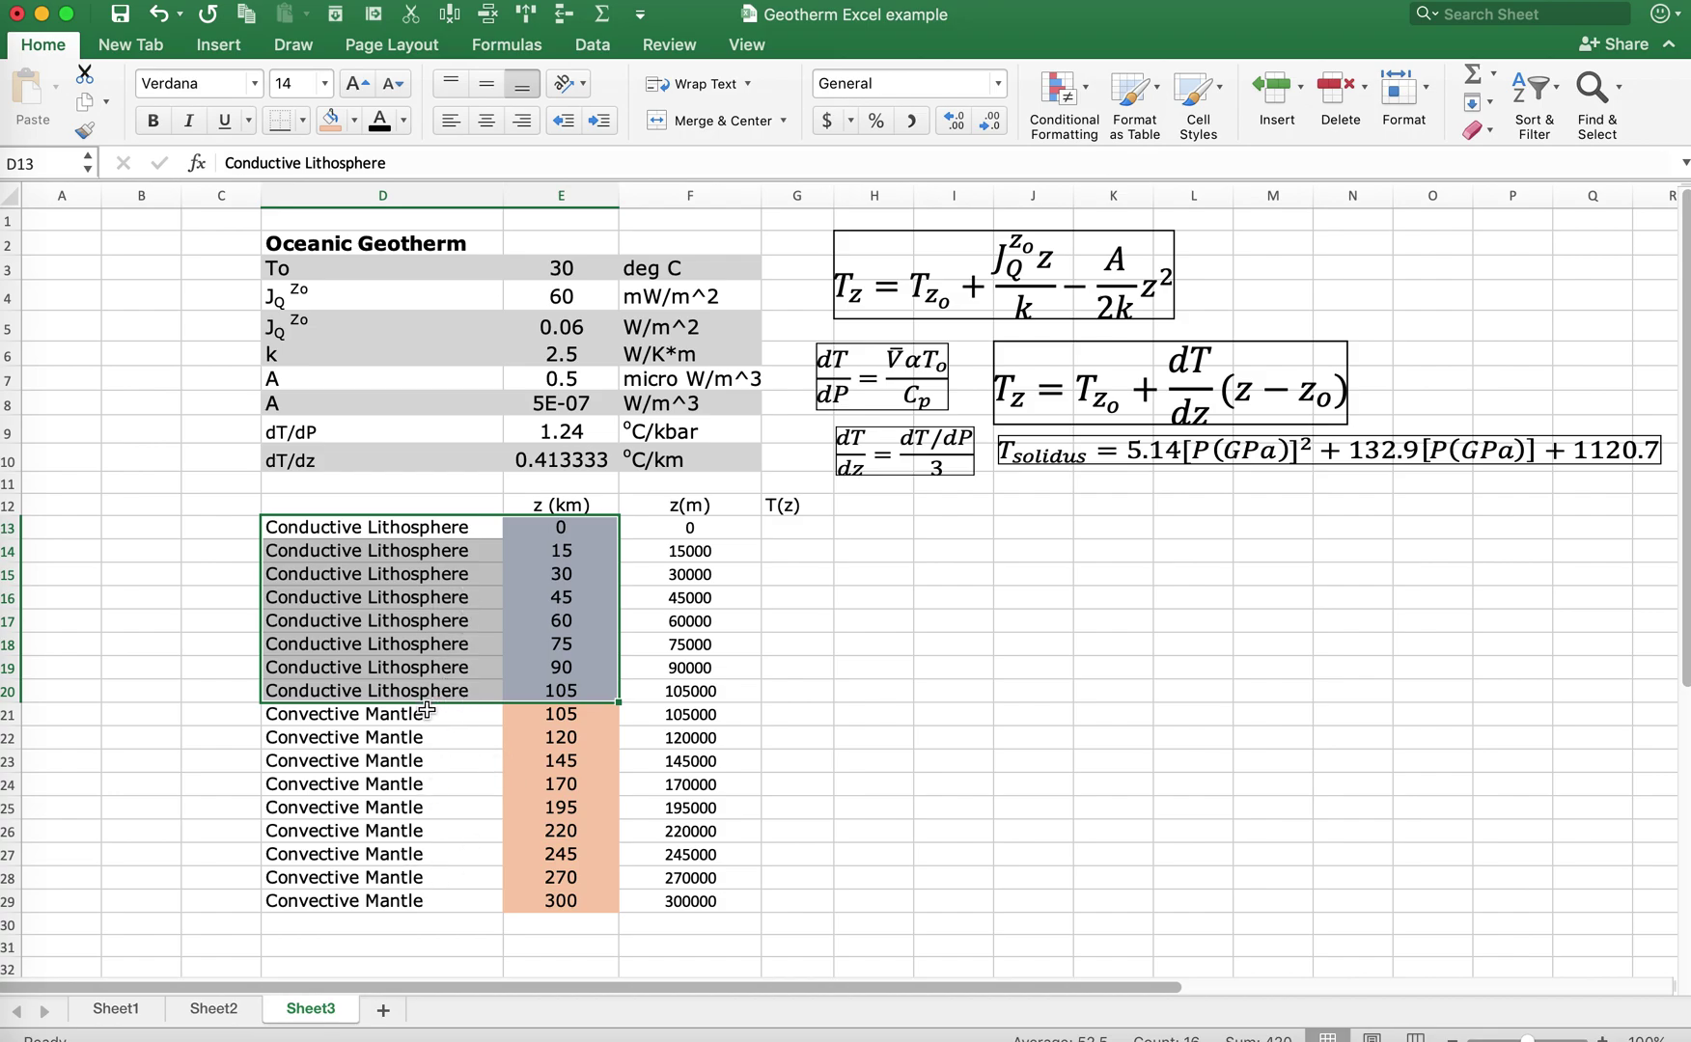
left_click_drag(427, 714, 552, 901)
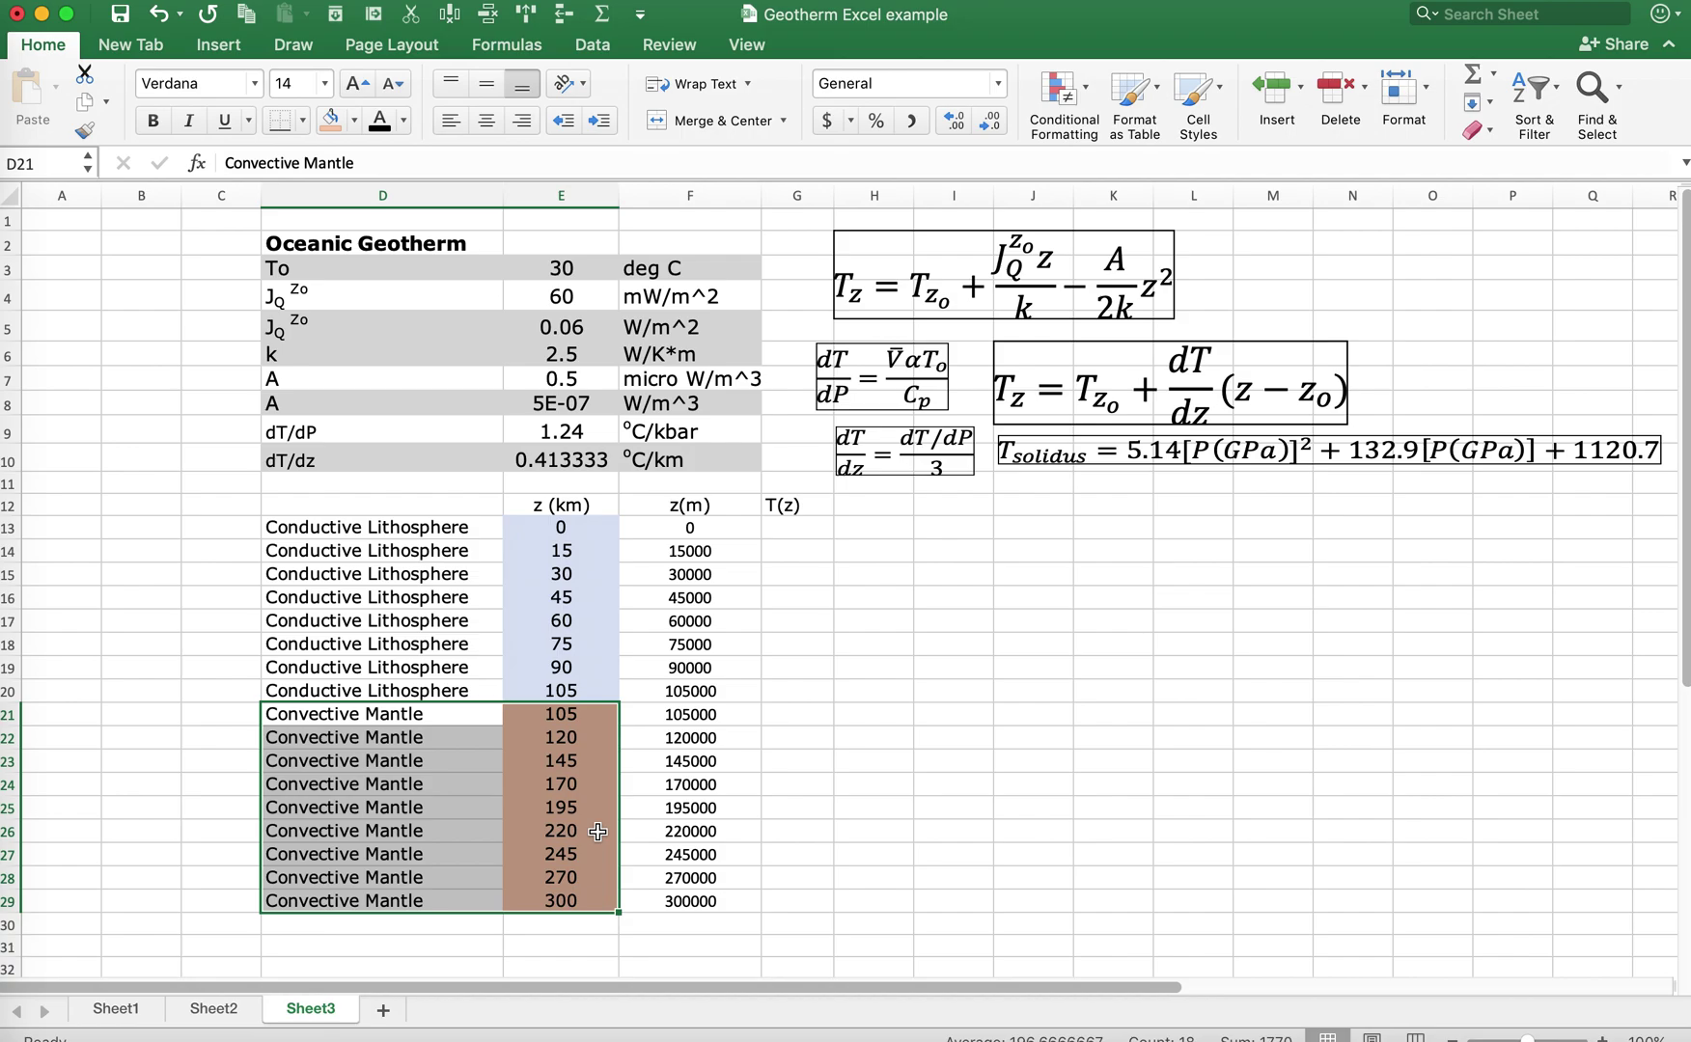
left_click(592, 900)
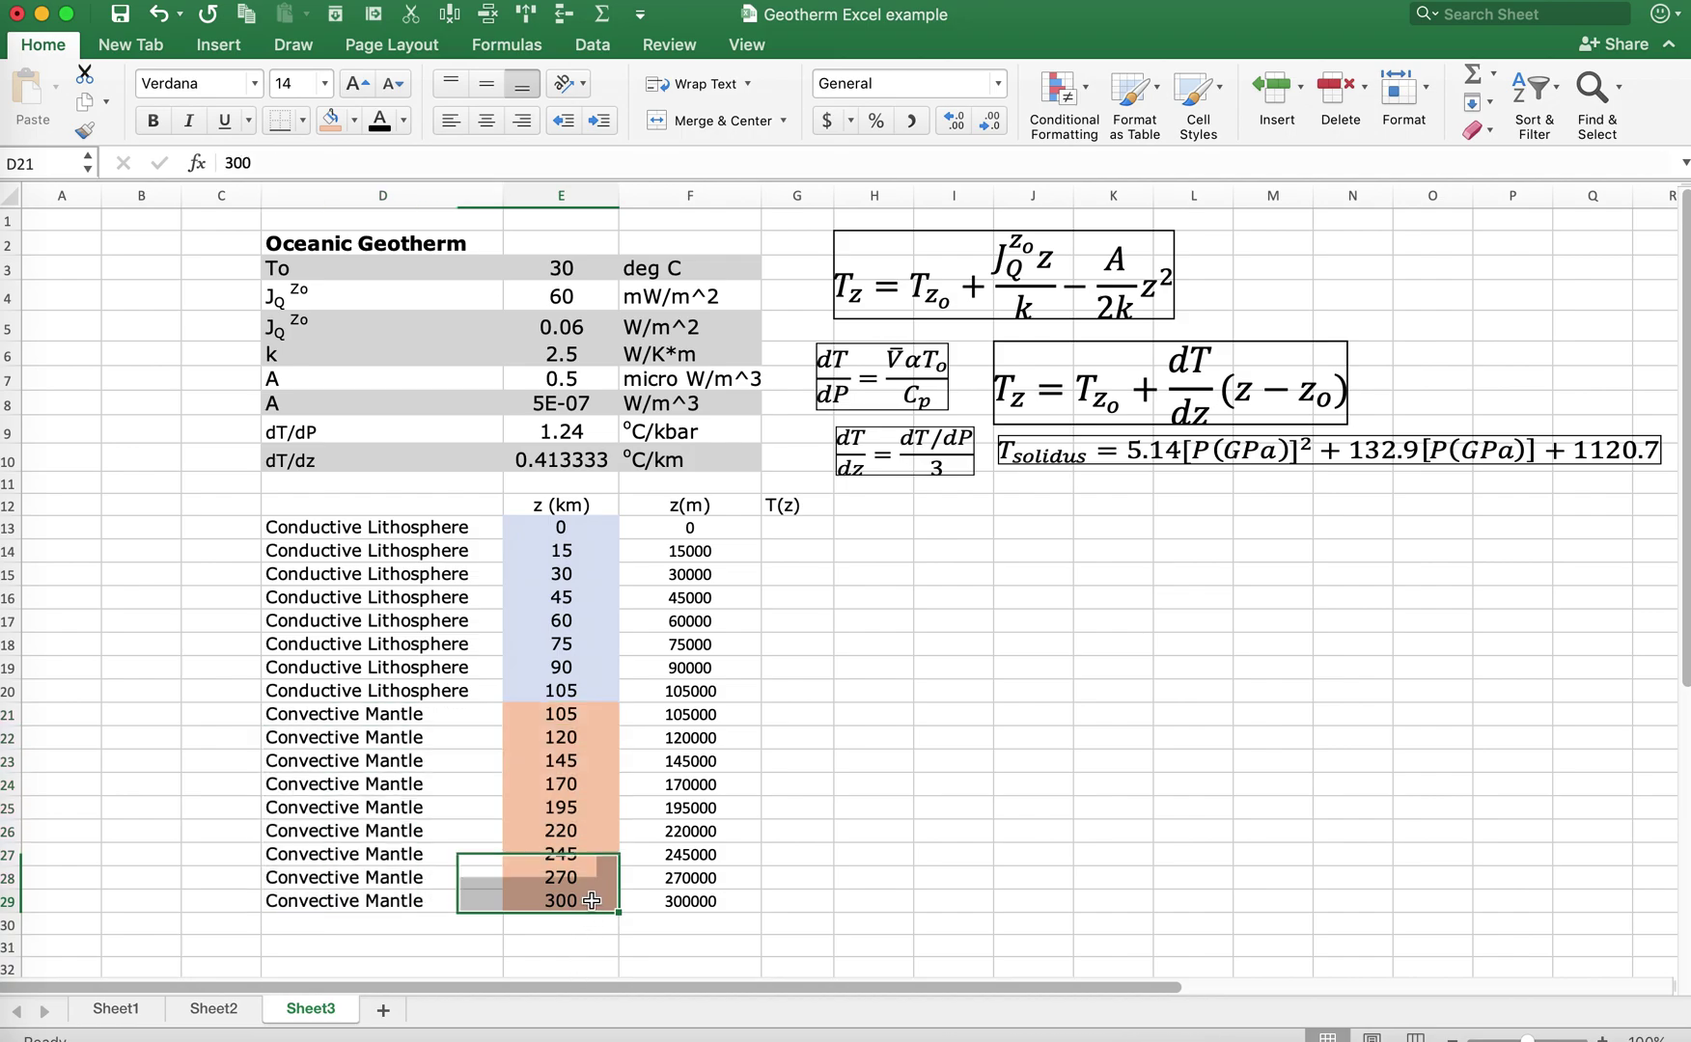
left_click(789, 522)
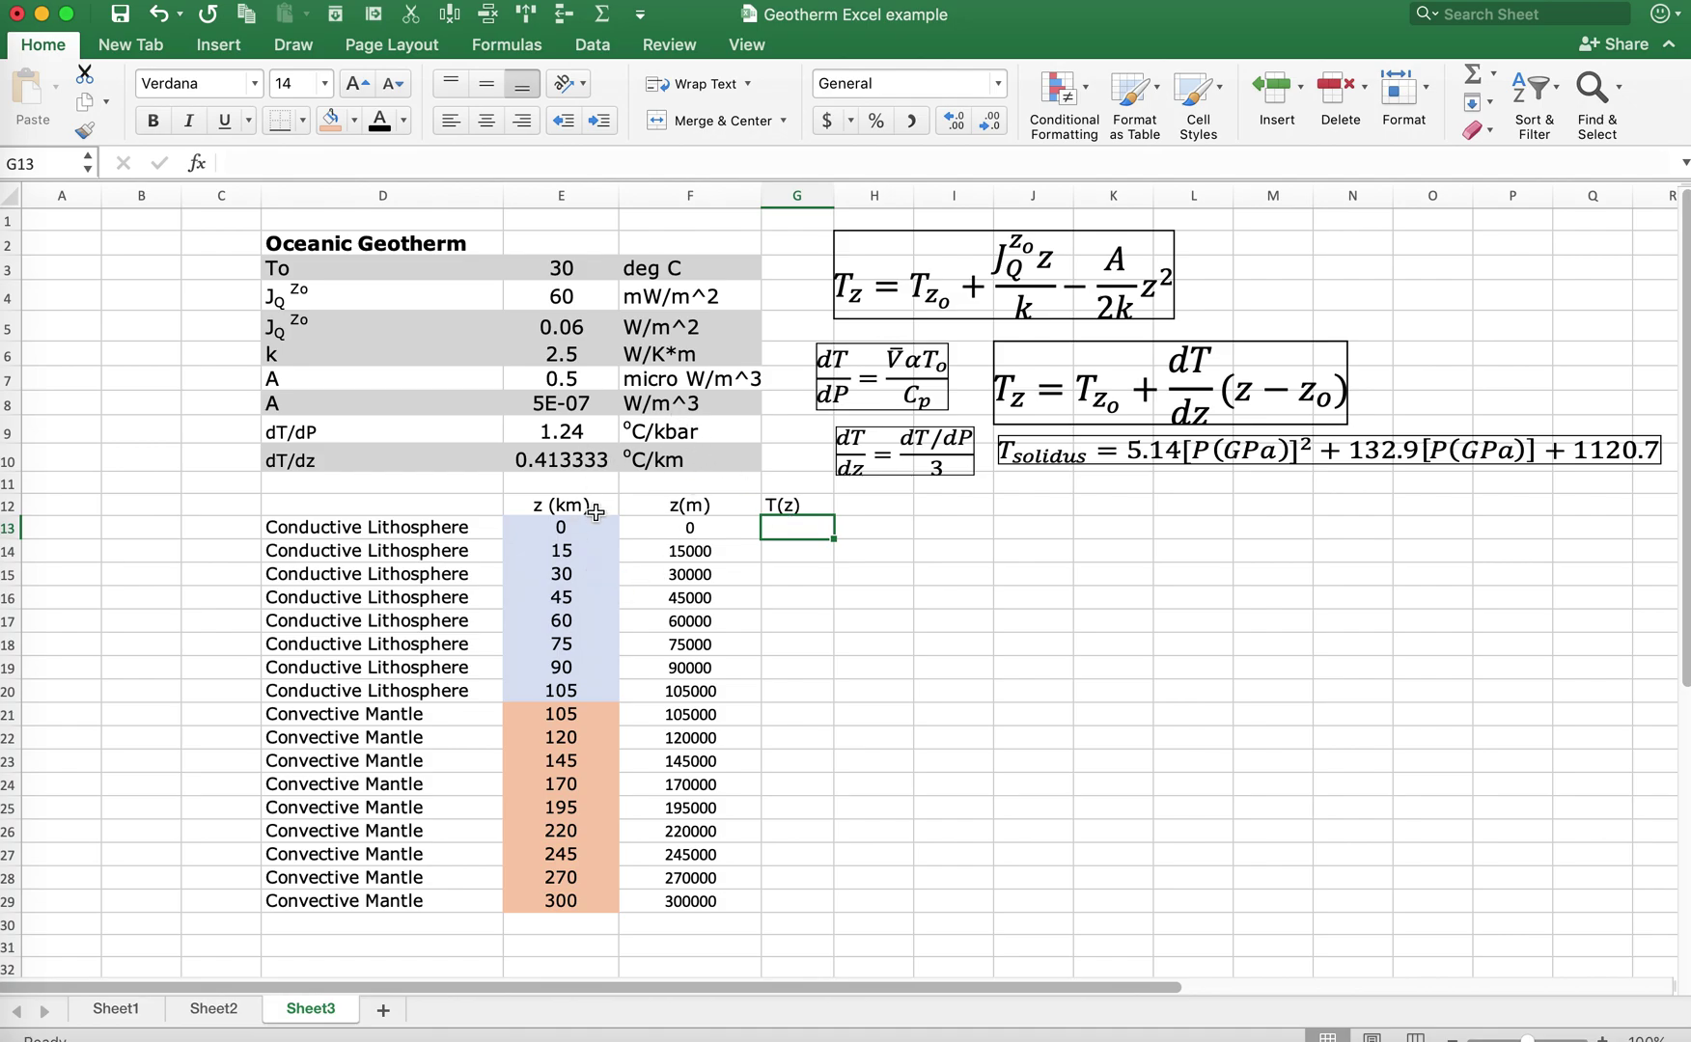
left_click_drag(569, 526, 577, 915)
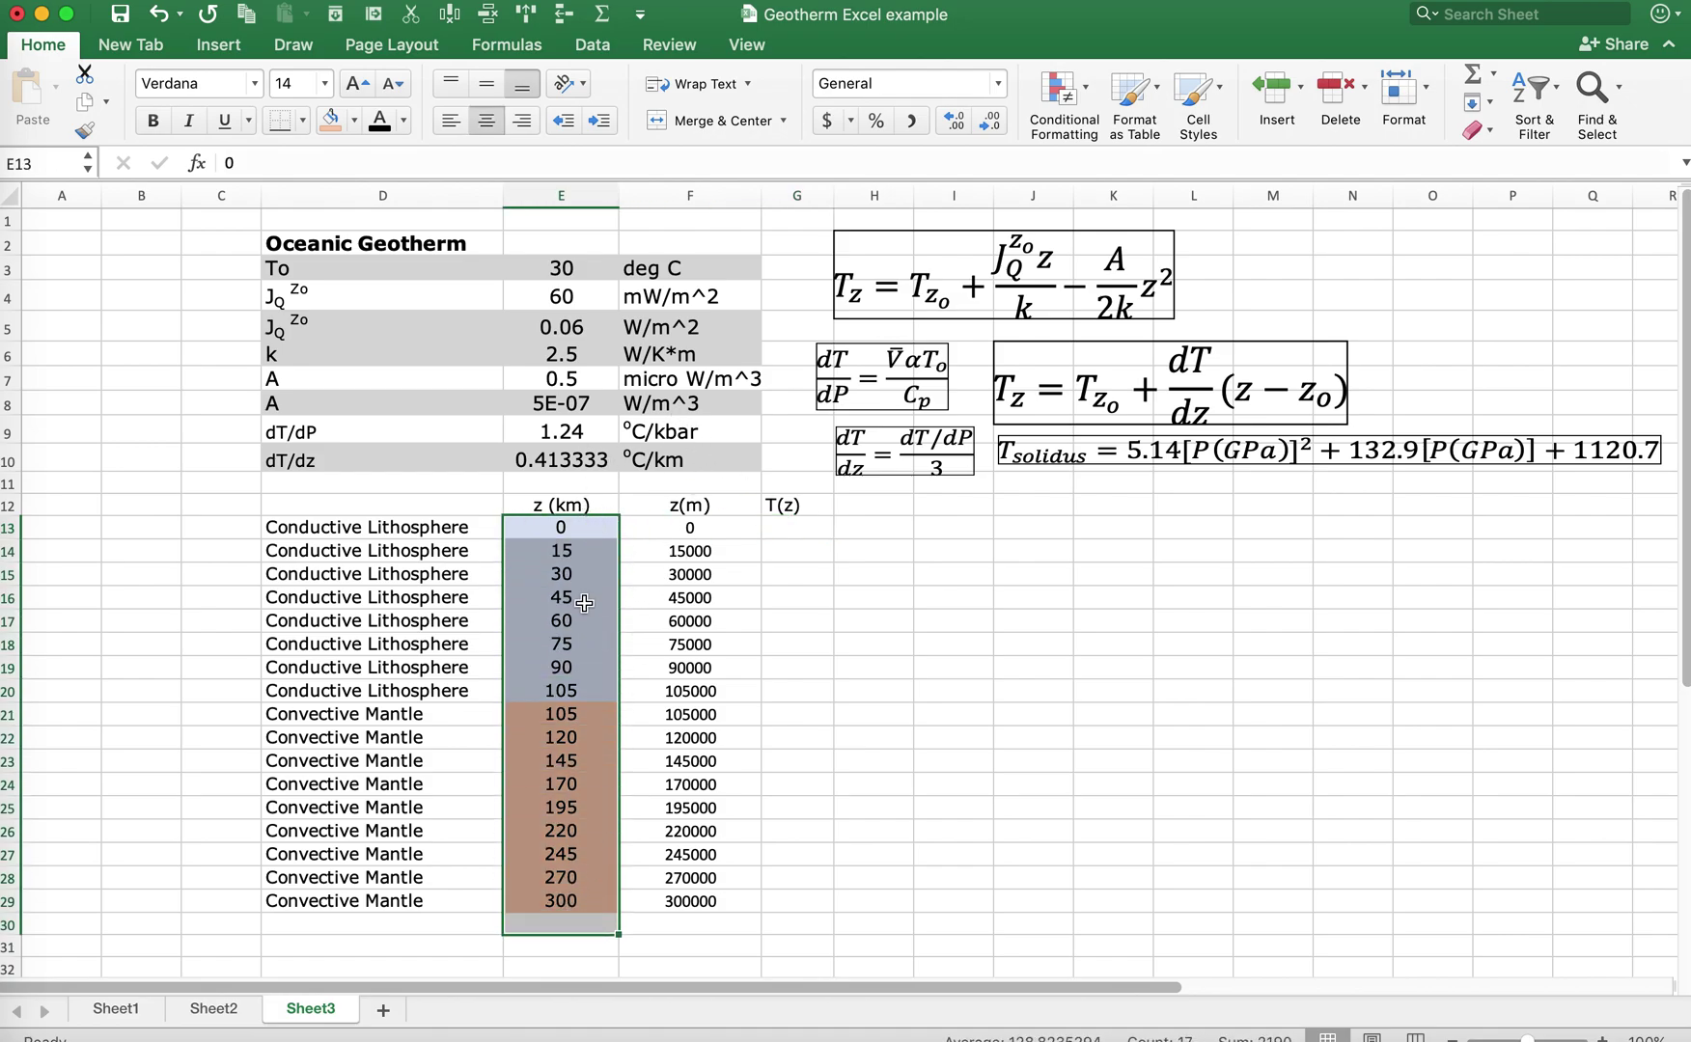
left_click_drag(690, 527, 694, 904)
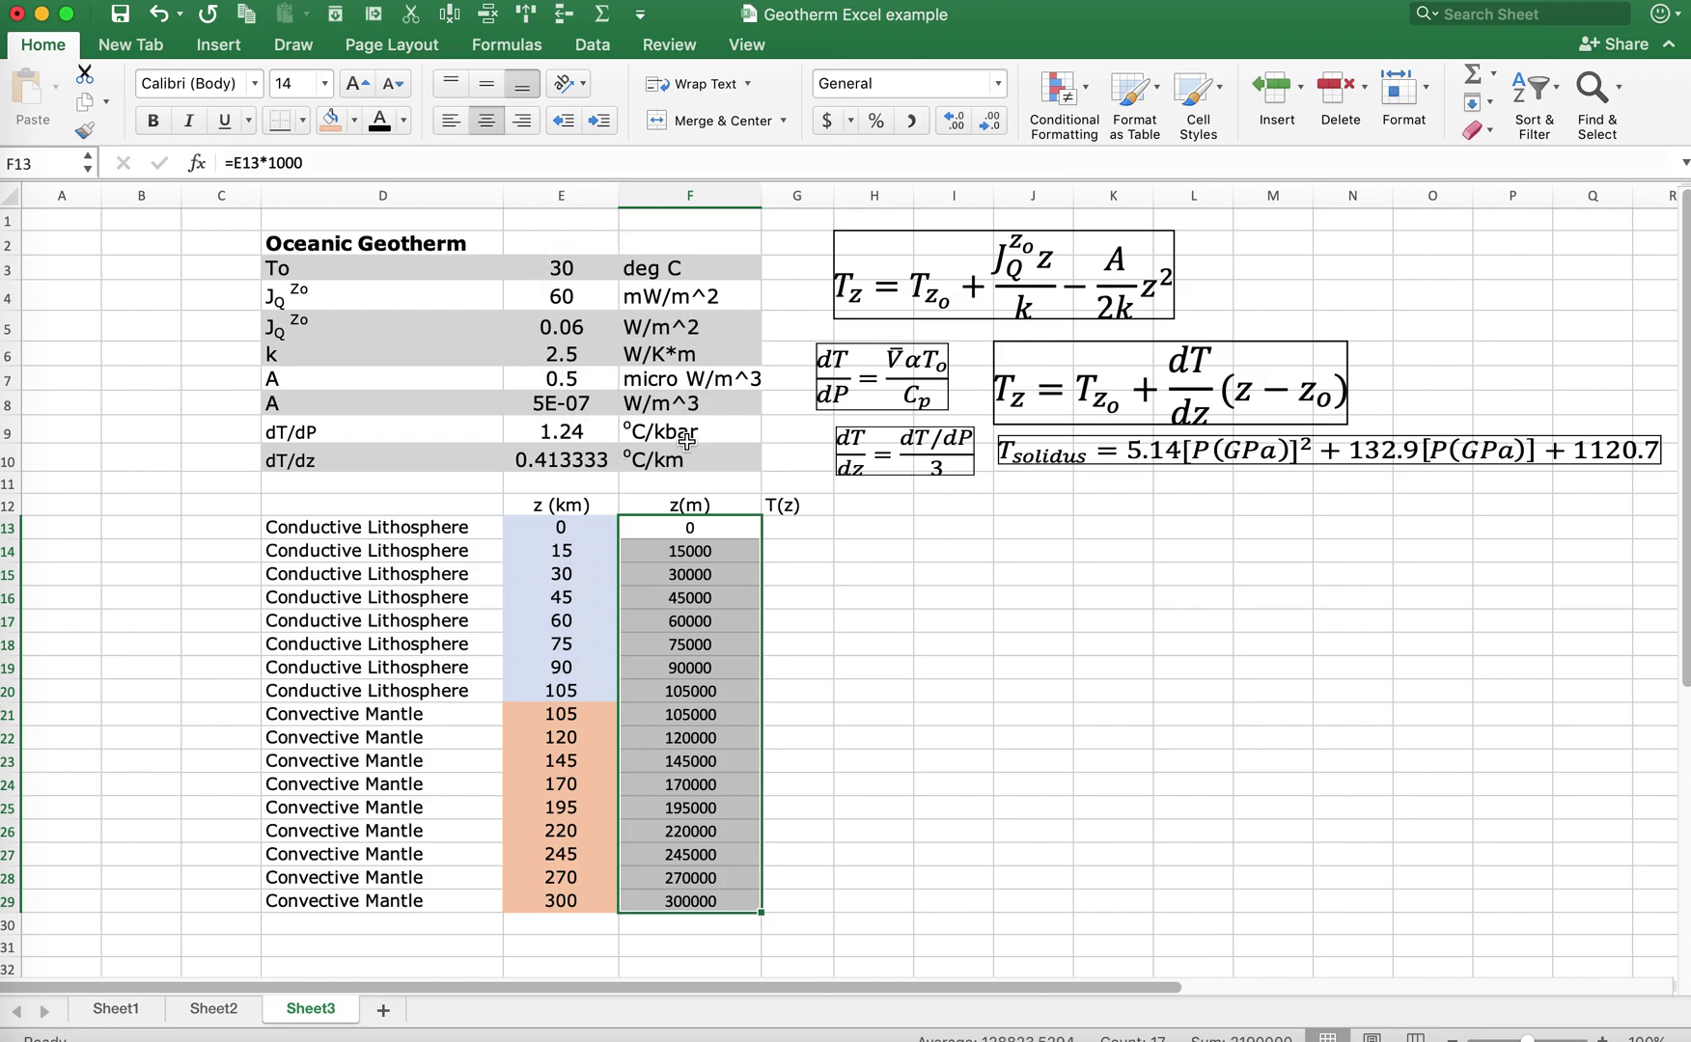
Step: Enter the first two terms of the conductive temperature equation in G13 as =E3+E5*F13/E6
left_click(798, 526)
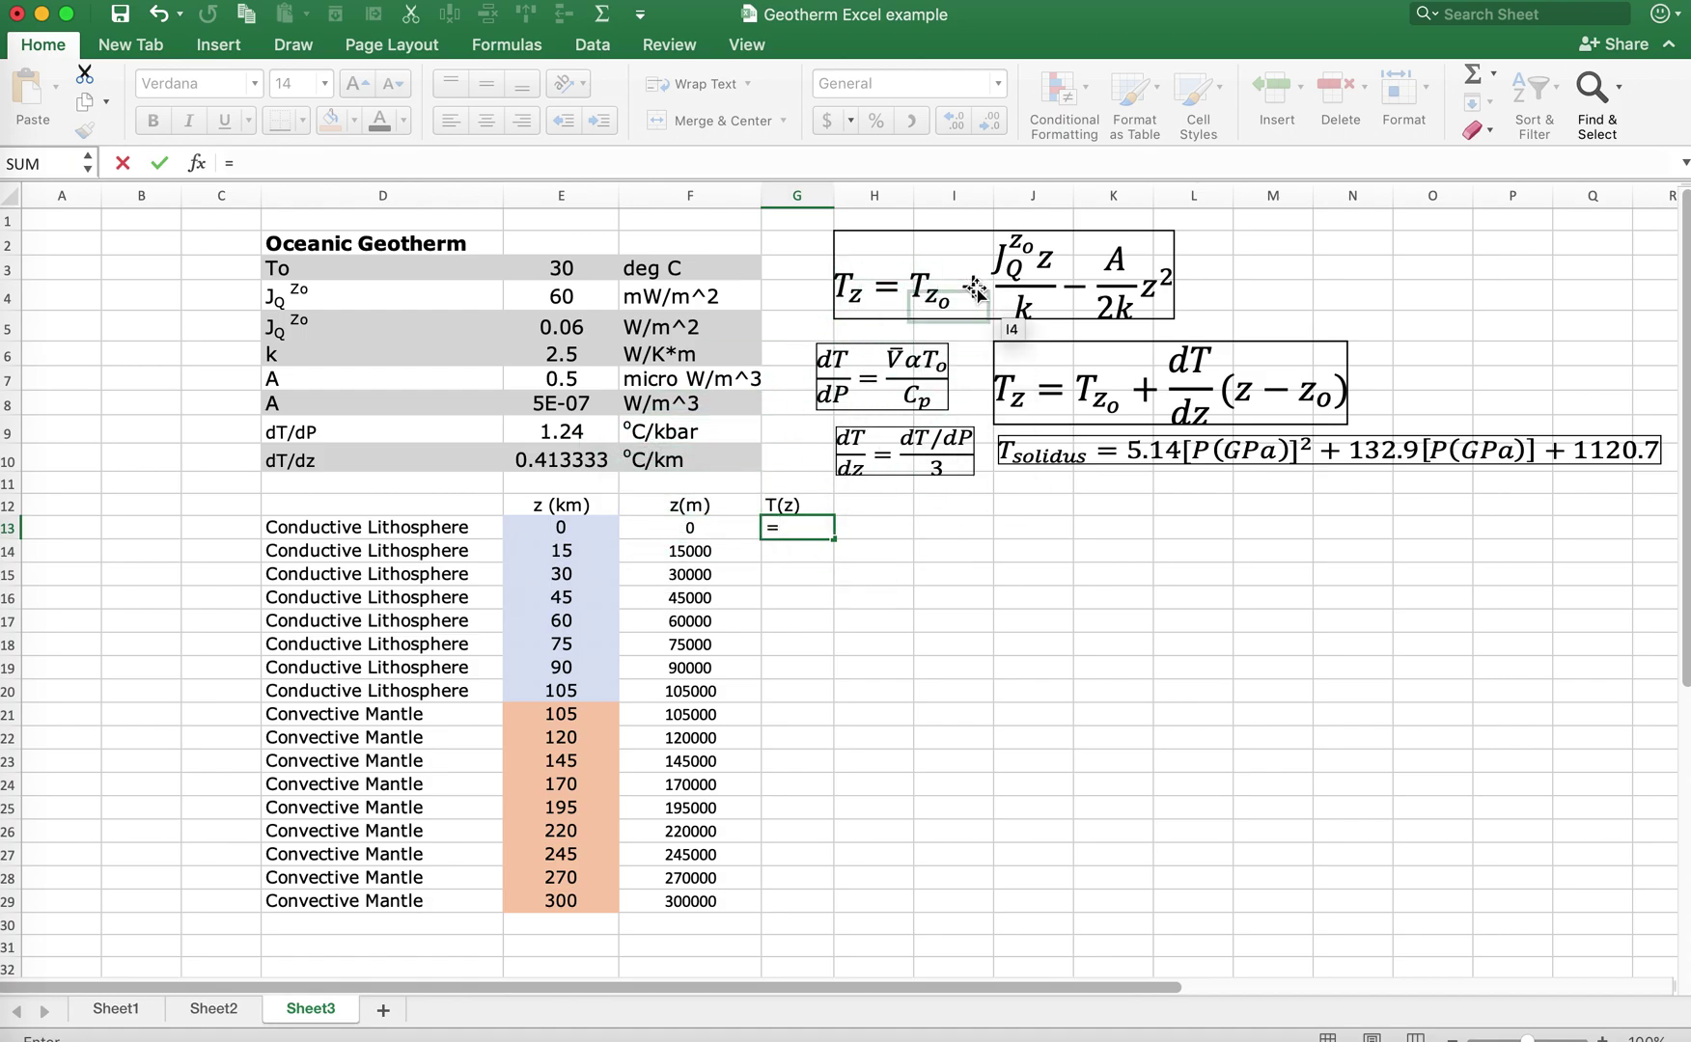
left_click(556, 265)
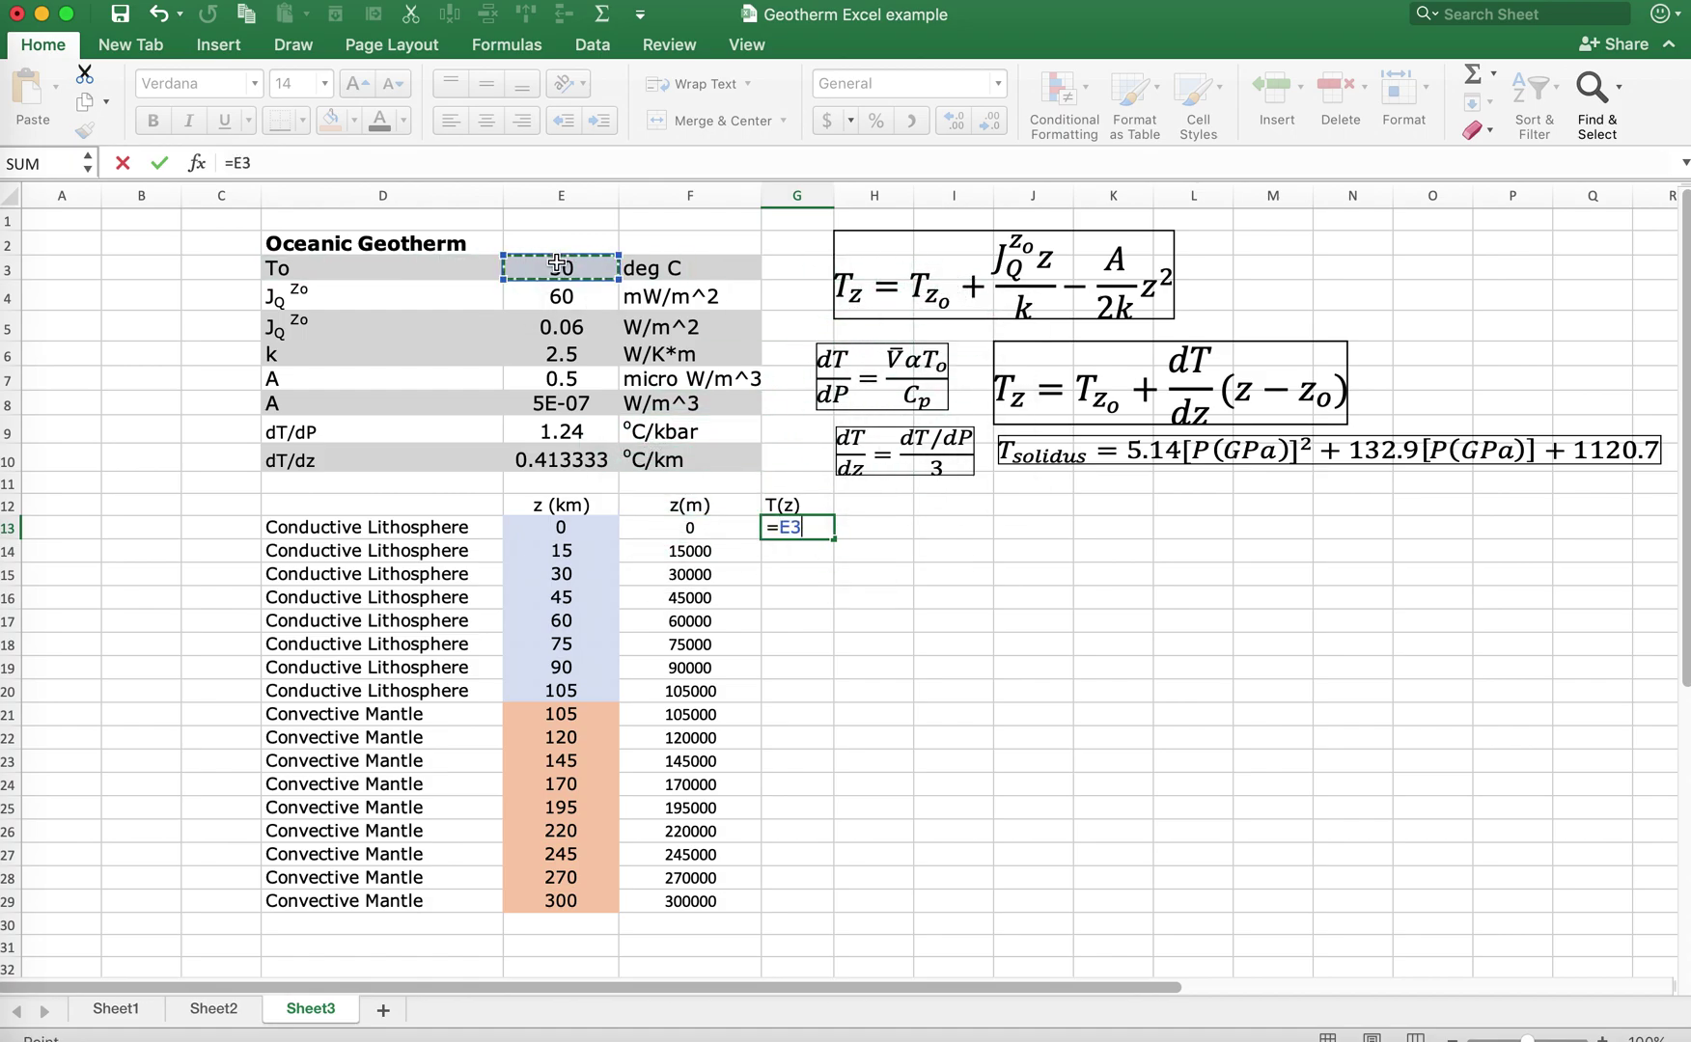
type("+")
left_click(568, 332)
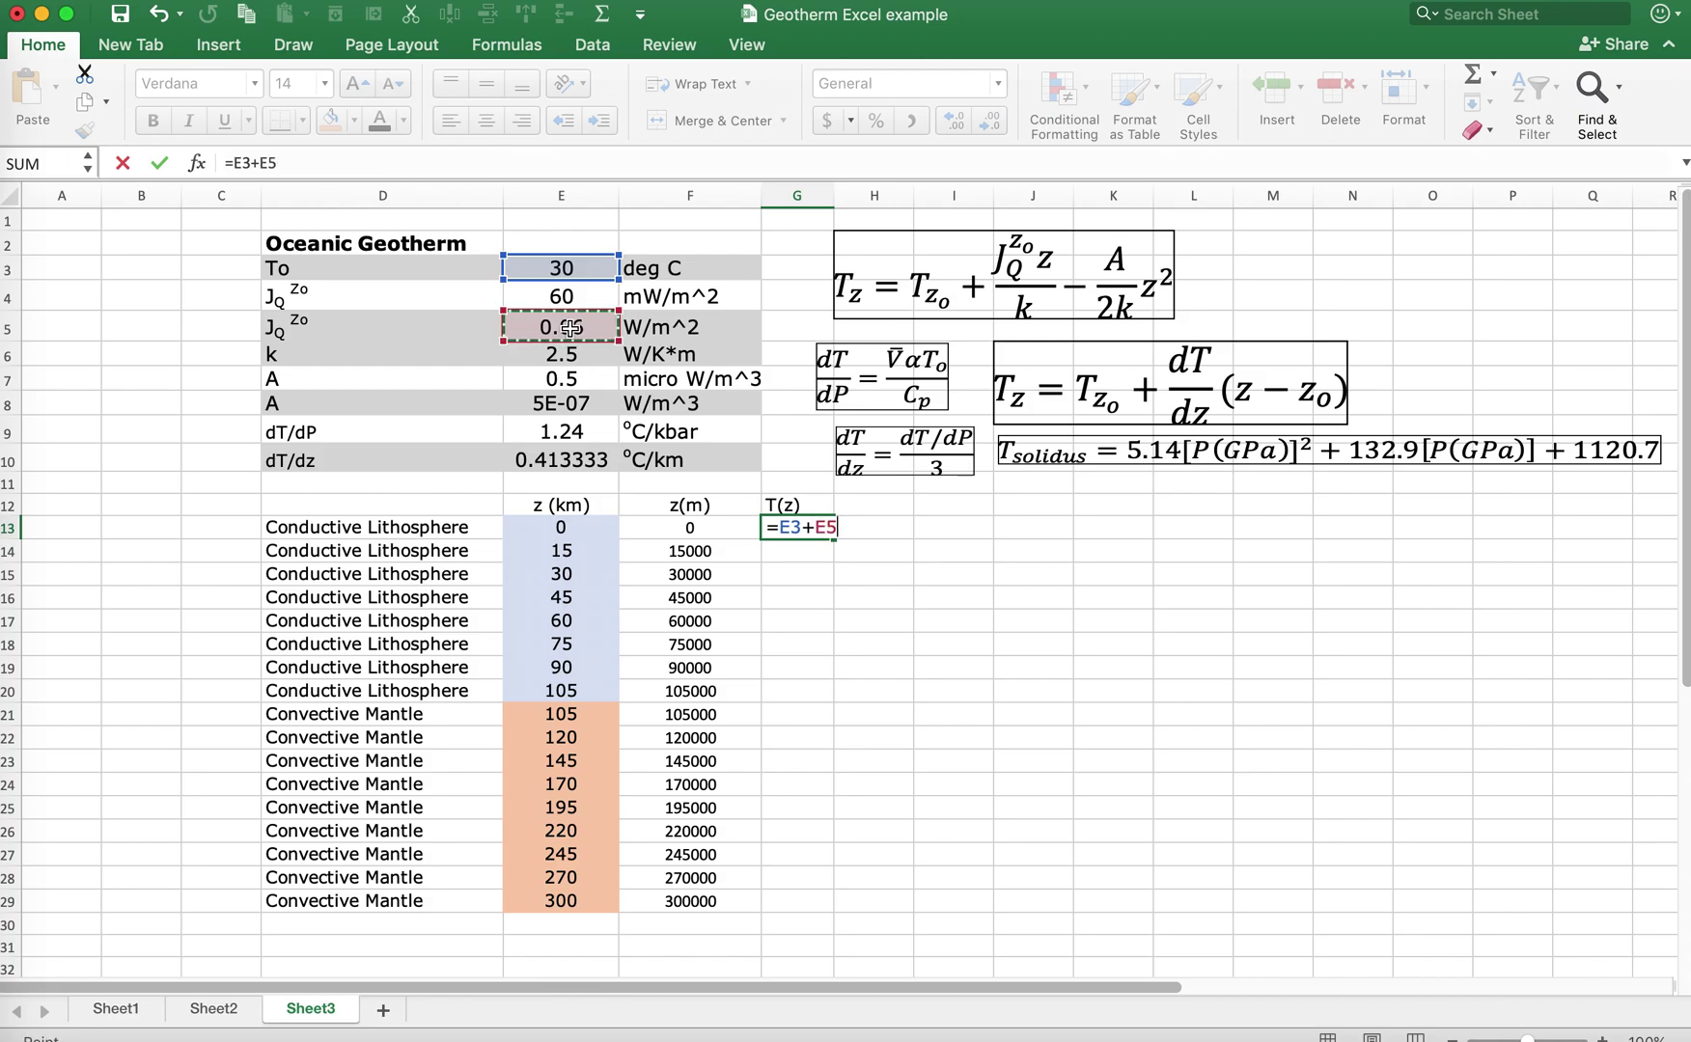
type("*")
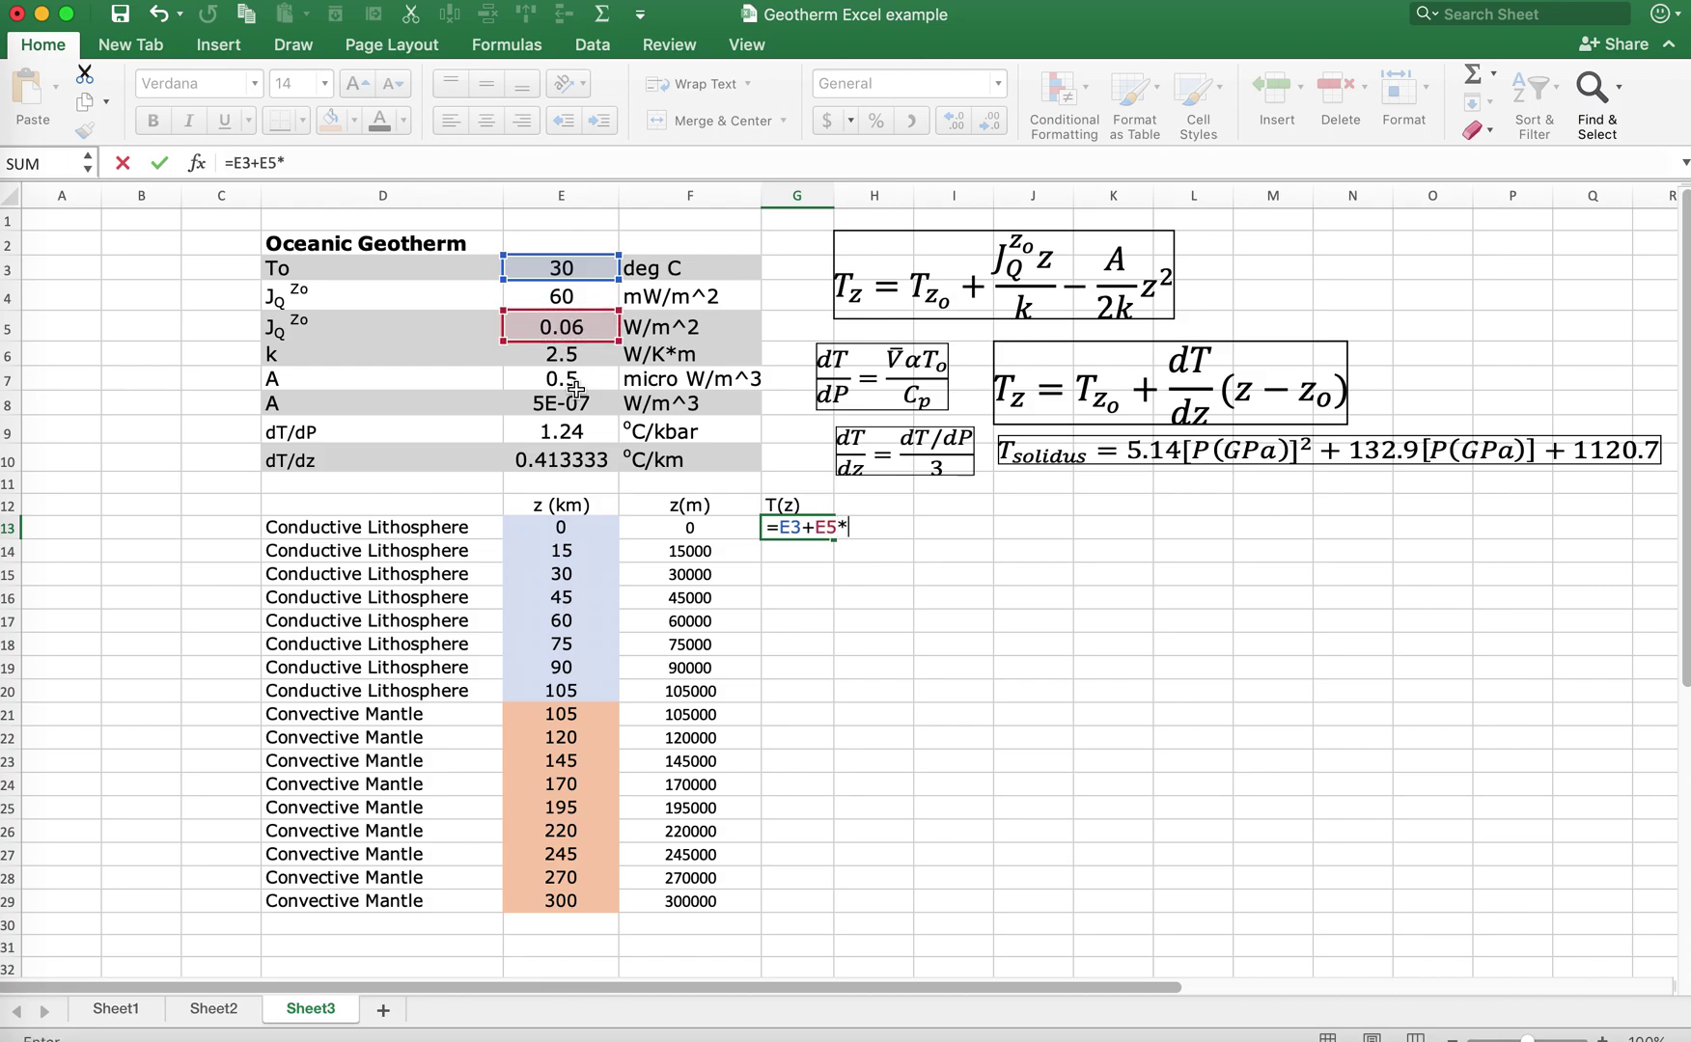
left_click(702, 530)
type("/")
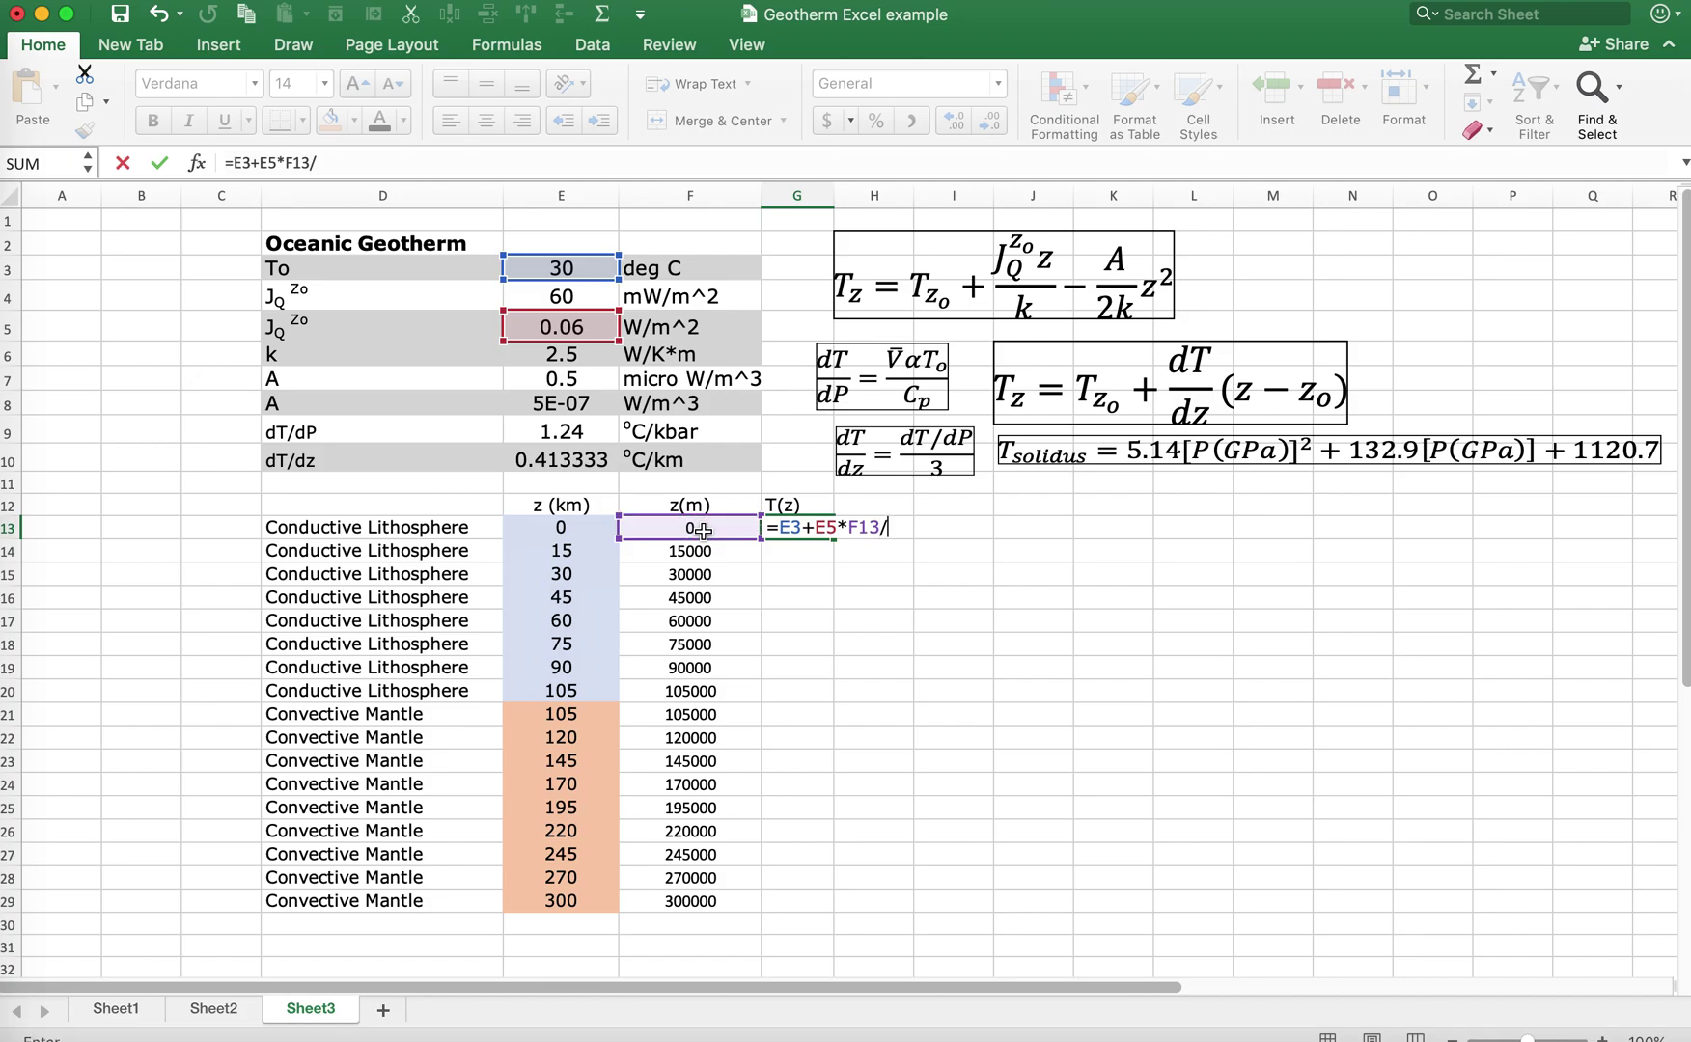
left_click(583, 353)
key("Return")
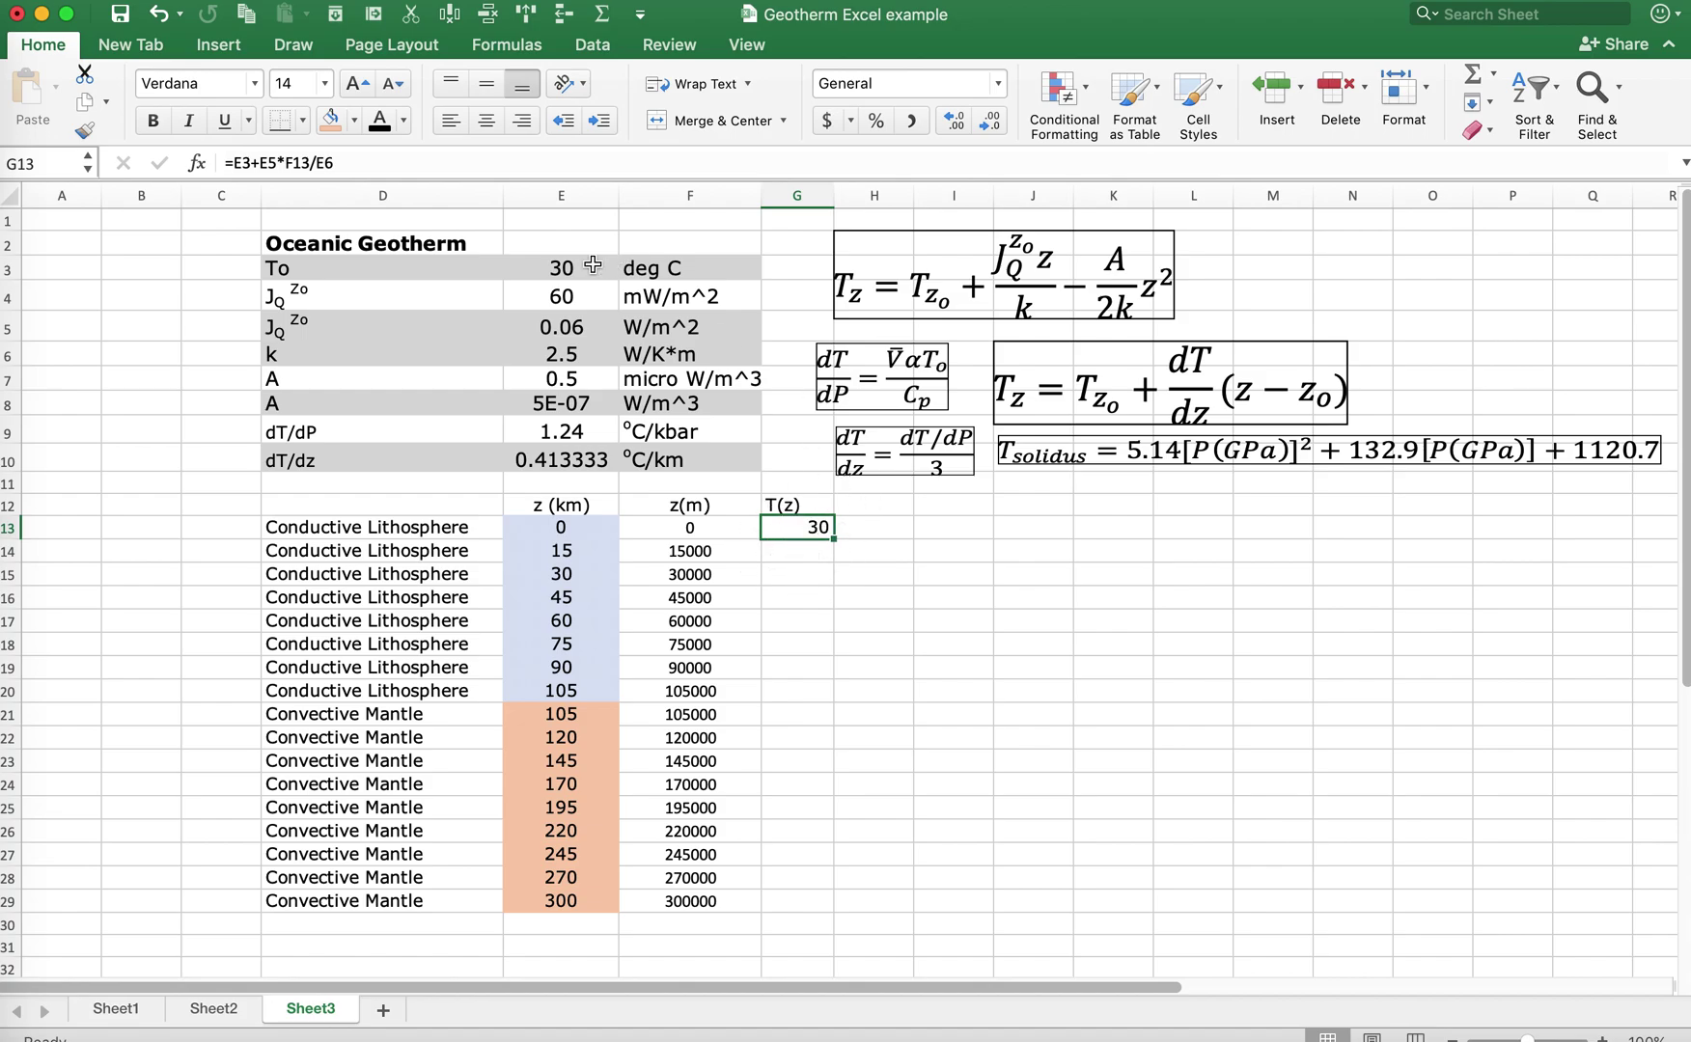
Step: Extend the formula in G13 with the heat-production term -E8*F13^2/(2*E6)
left_click(703, 528)
left_click(823, 532)
left_click(376, 166)
type("-")
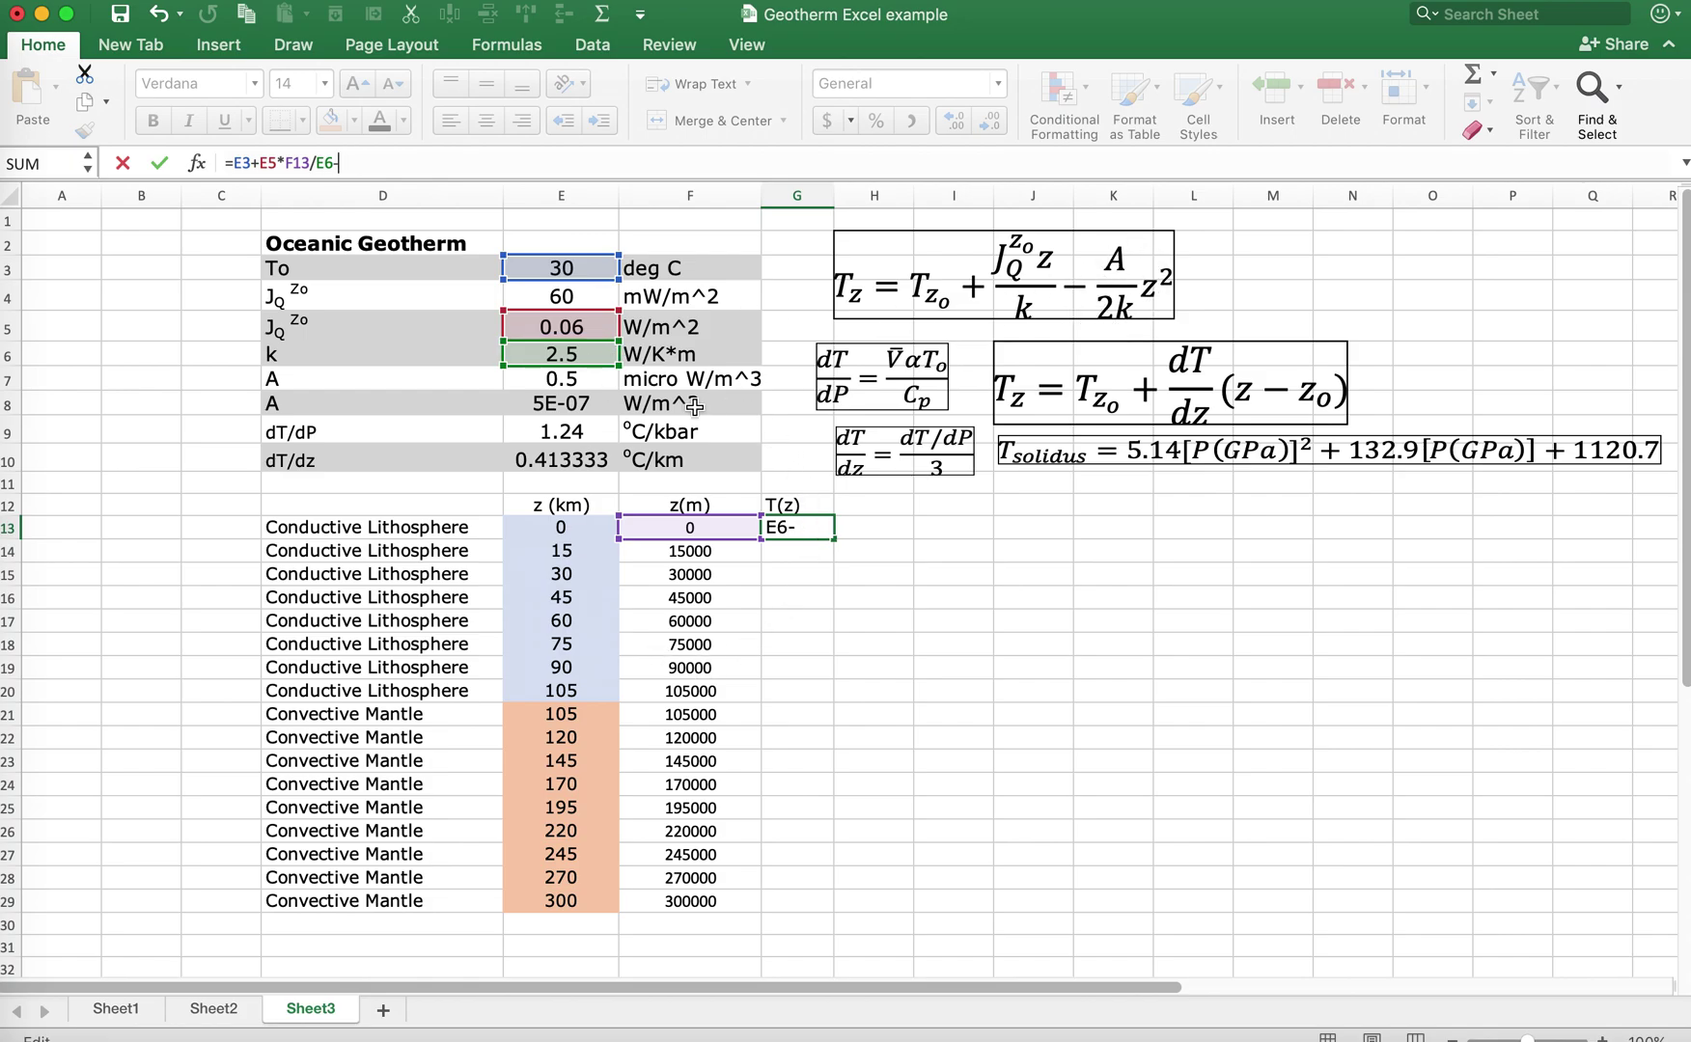
left_click(582, 404)
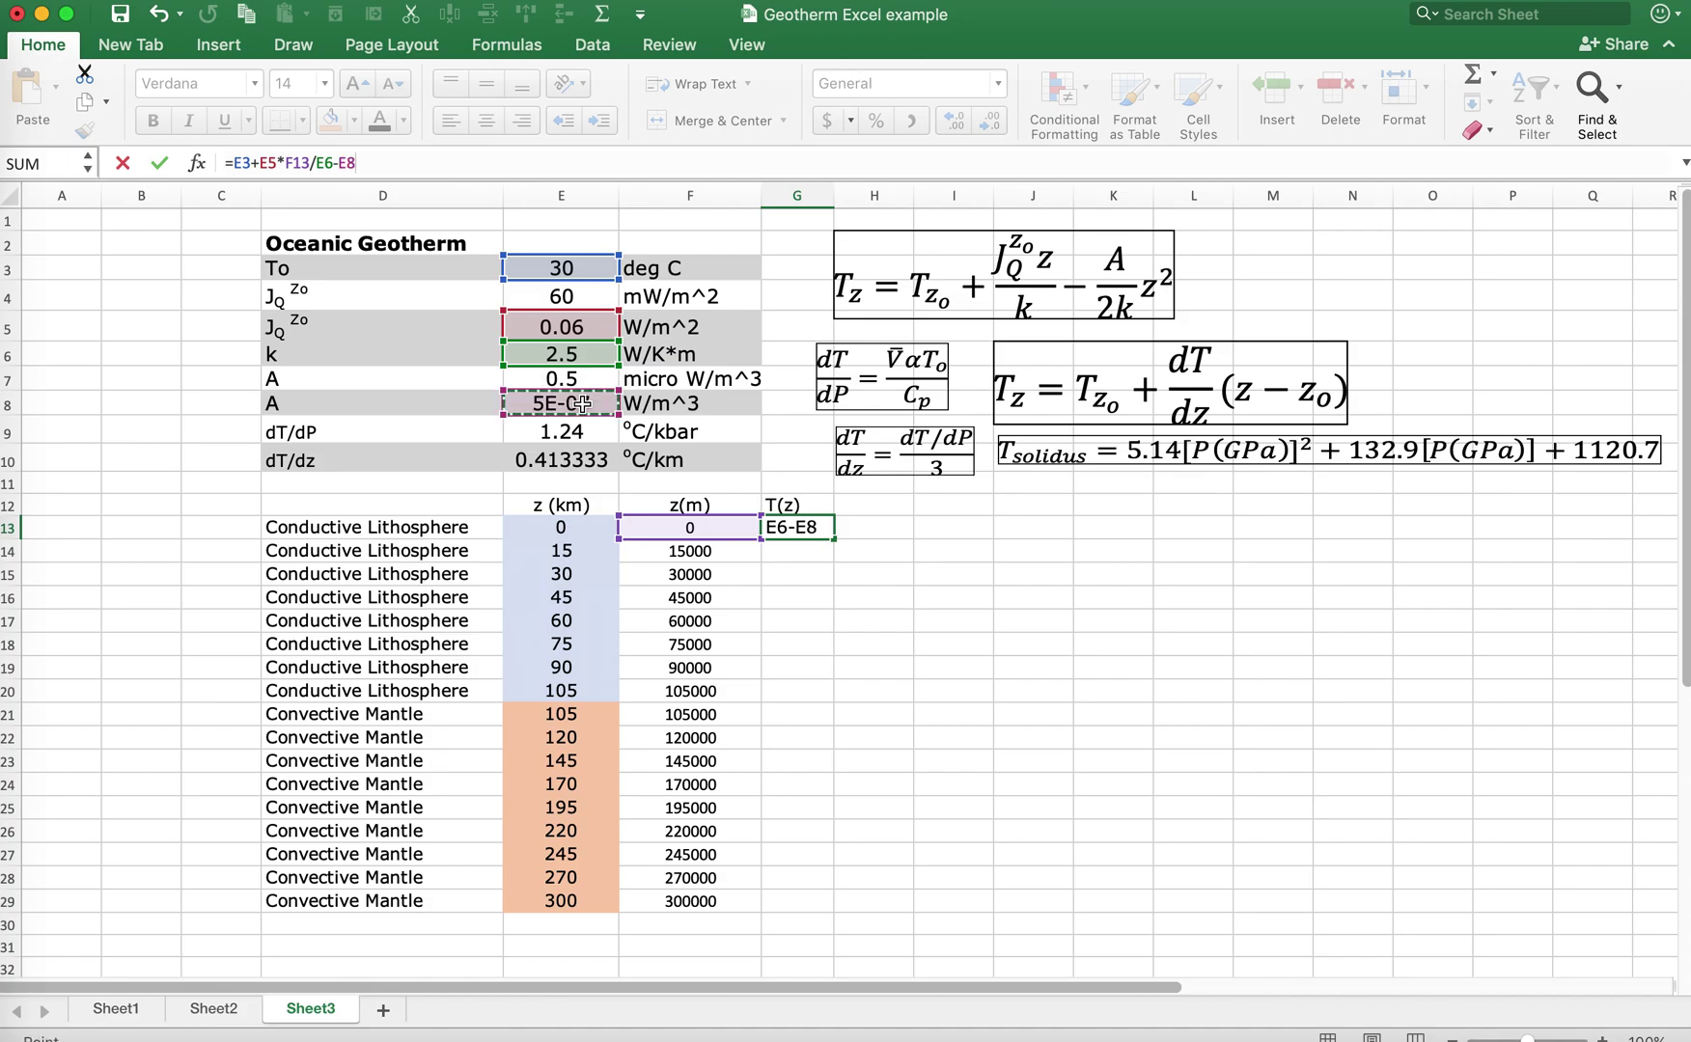
type("*")
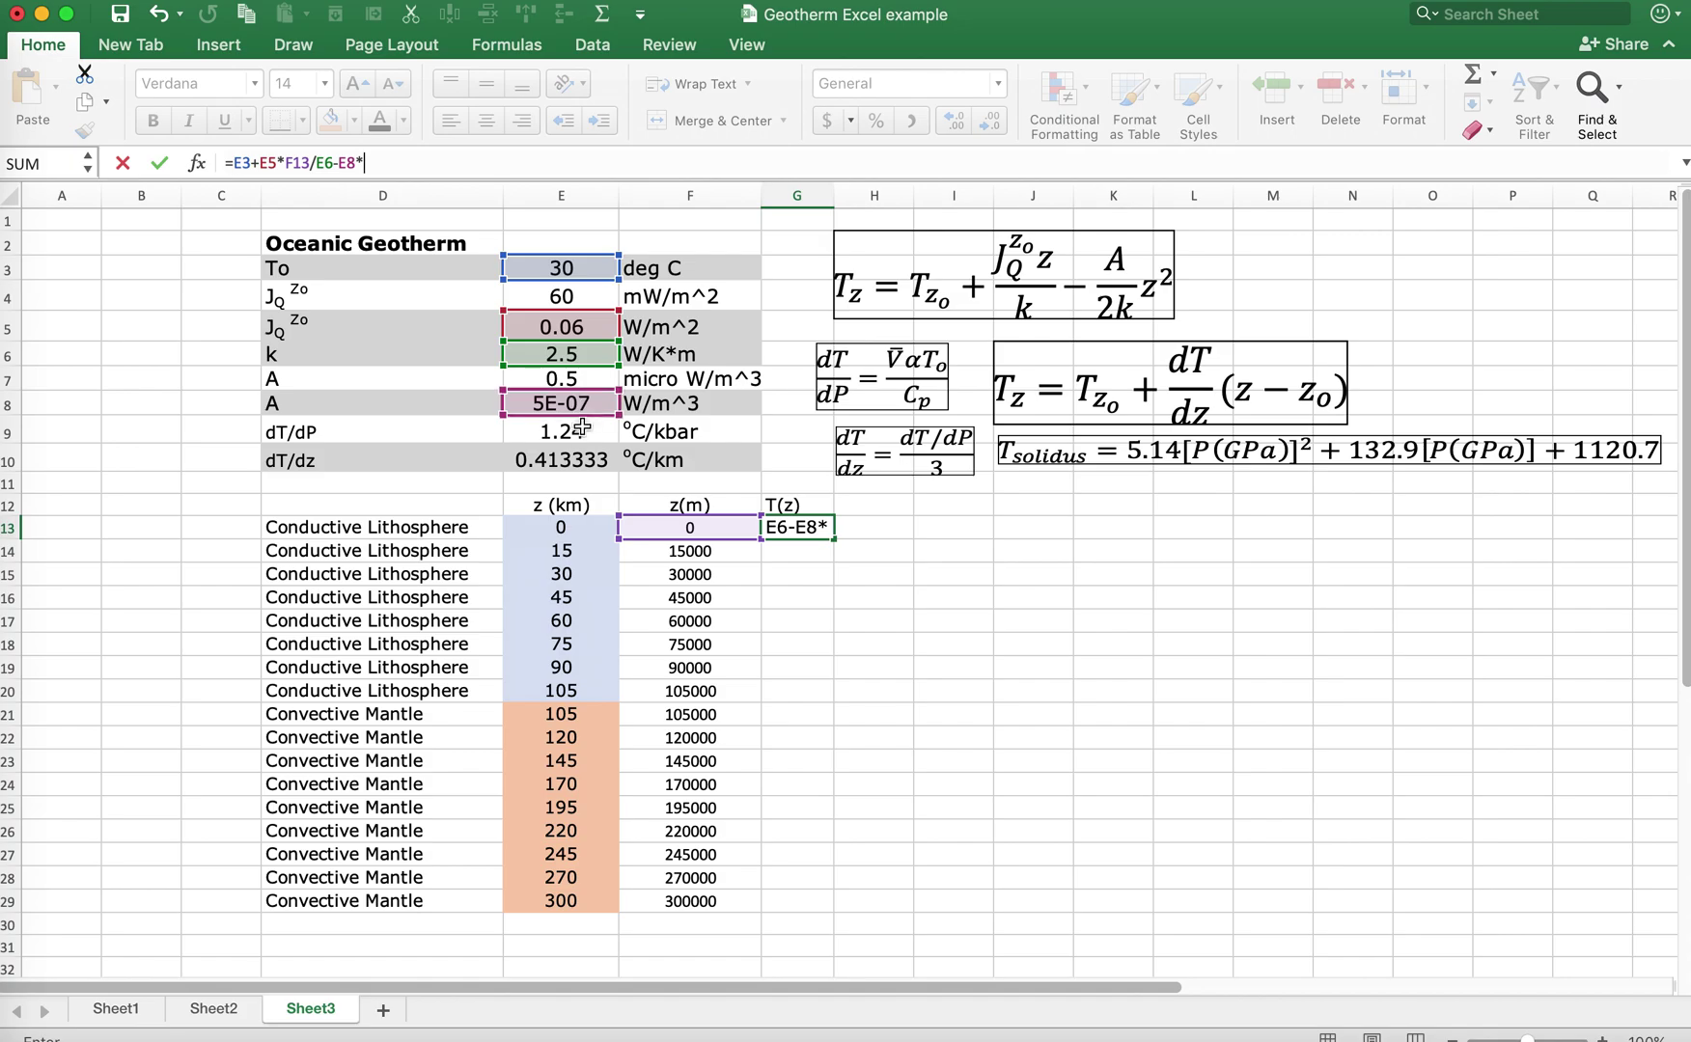
left_click(687, 528)
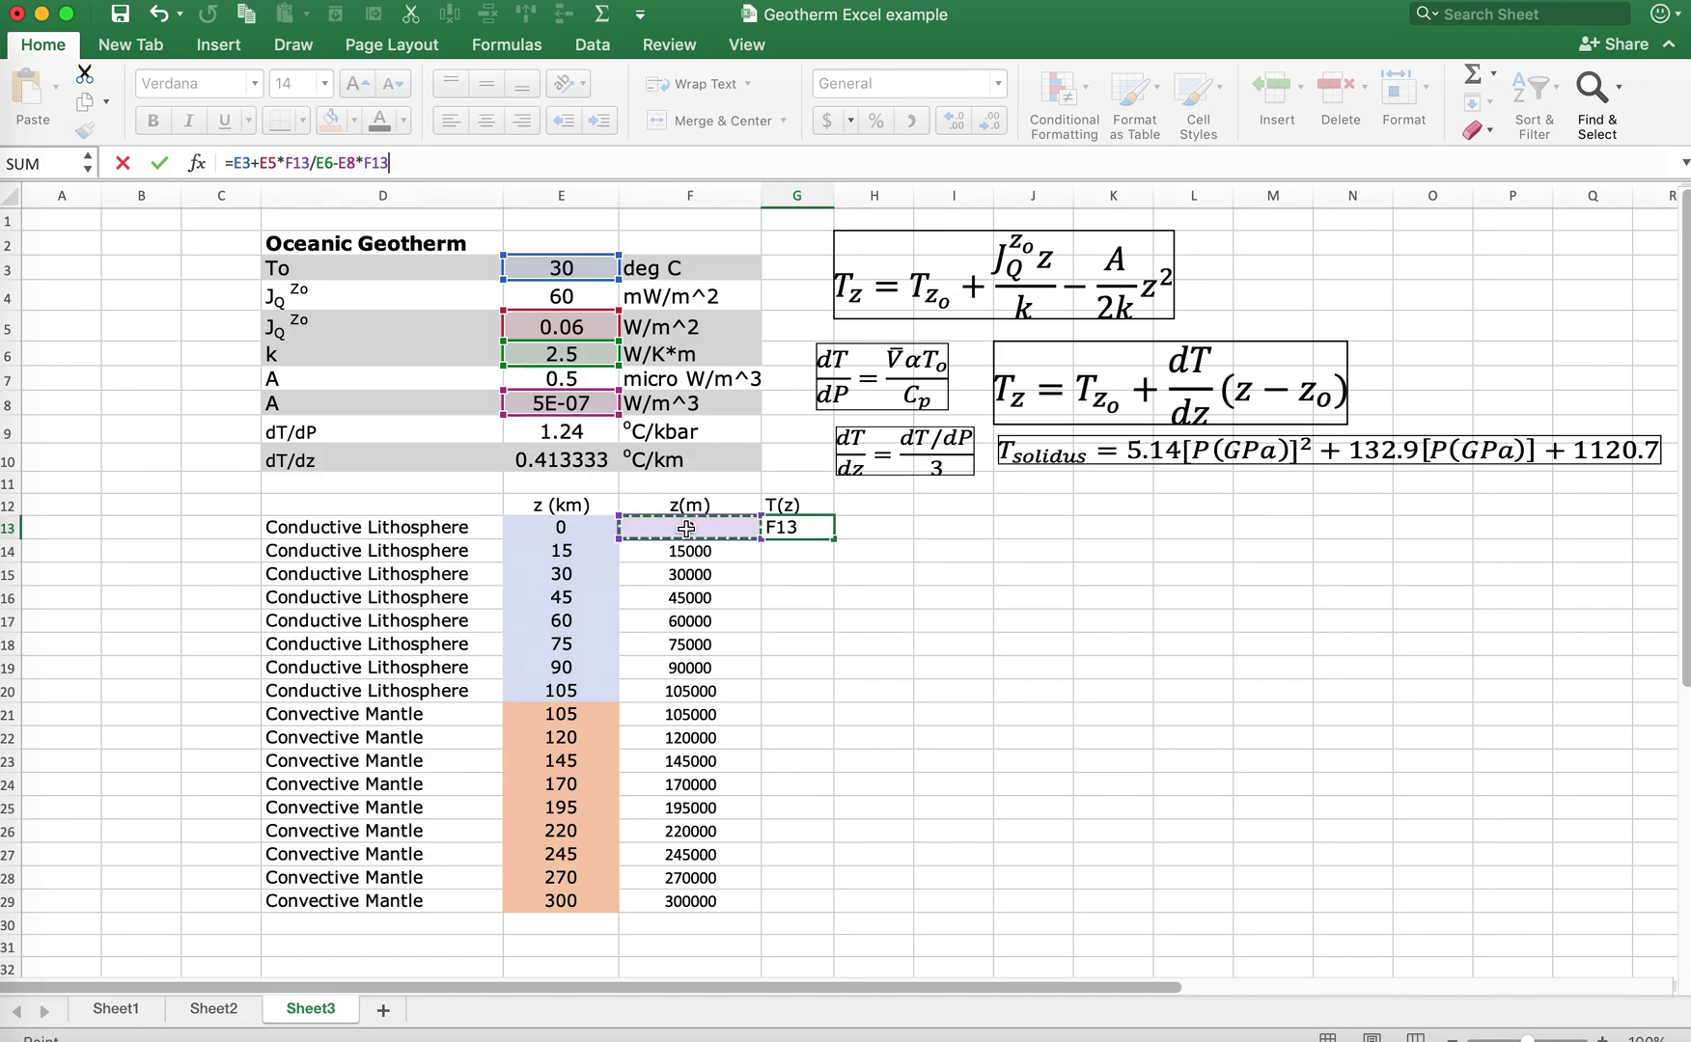
type("^2/")
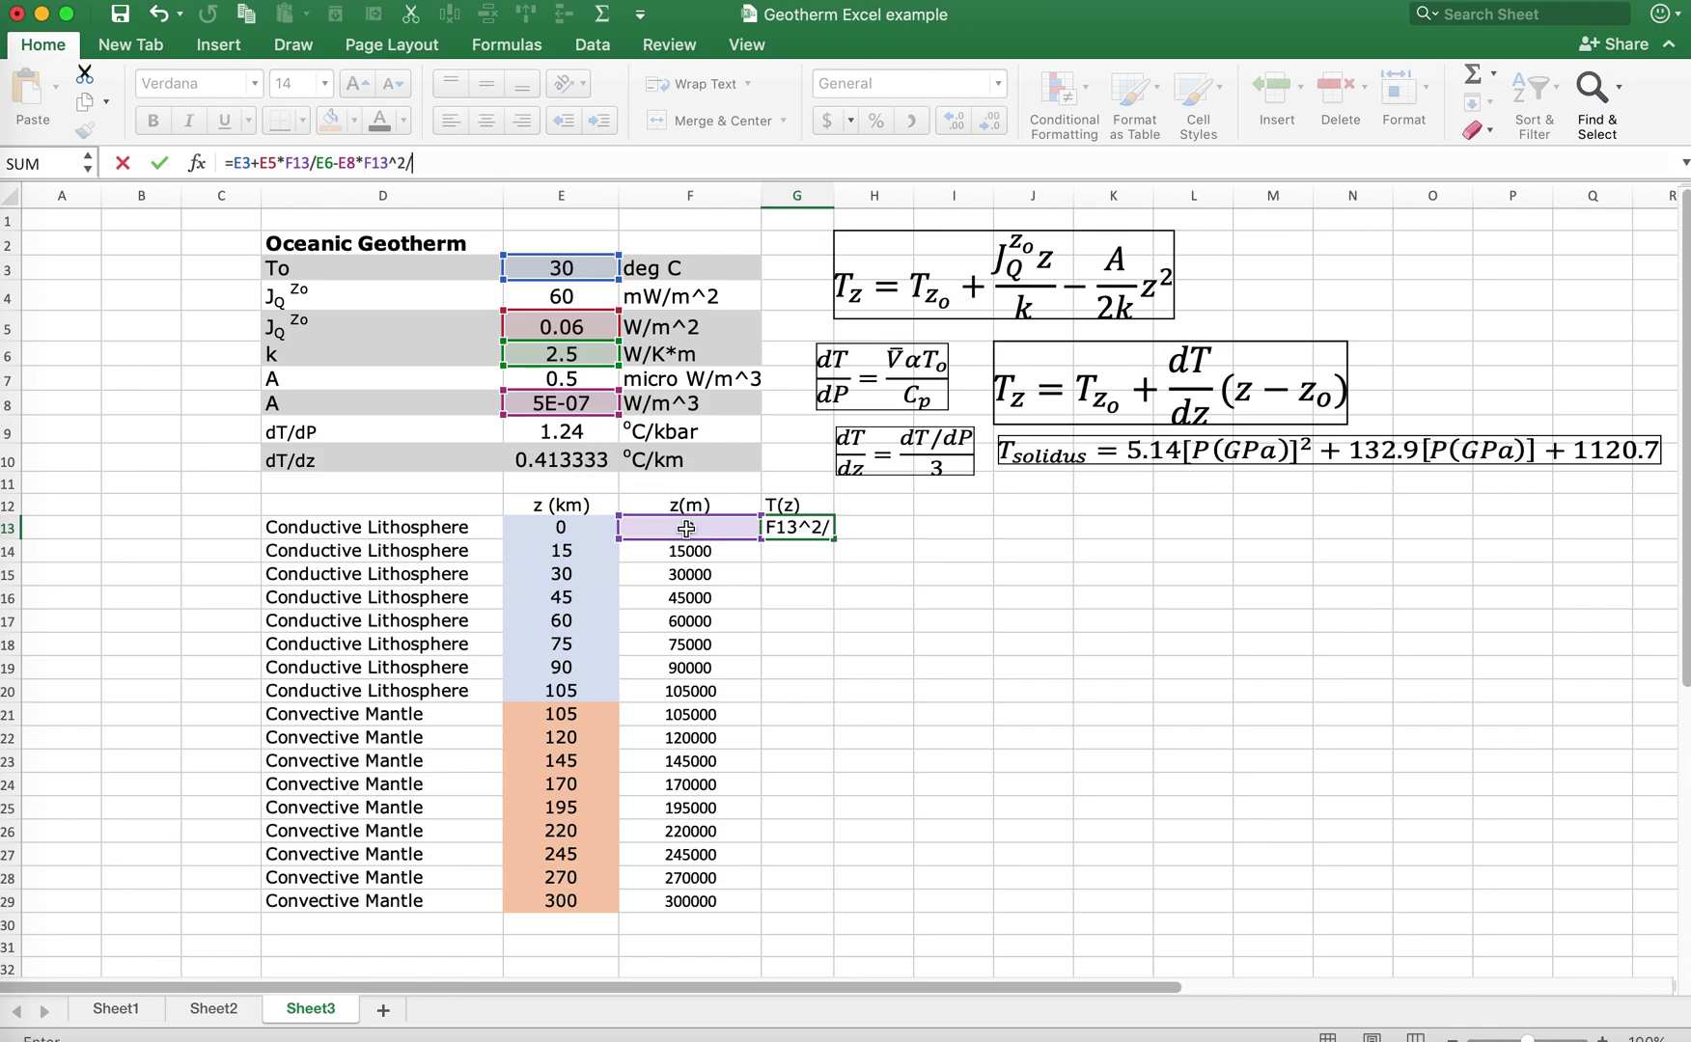
type("(2*")
left_click(542, 353)
type(")")
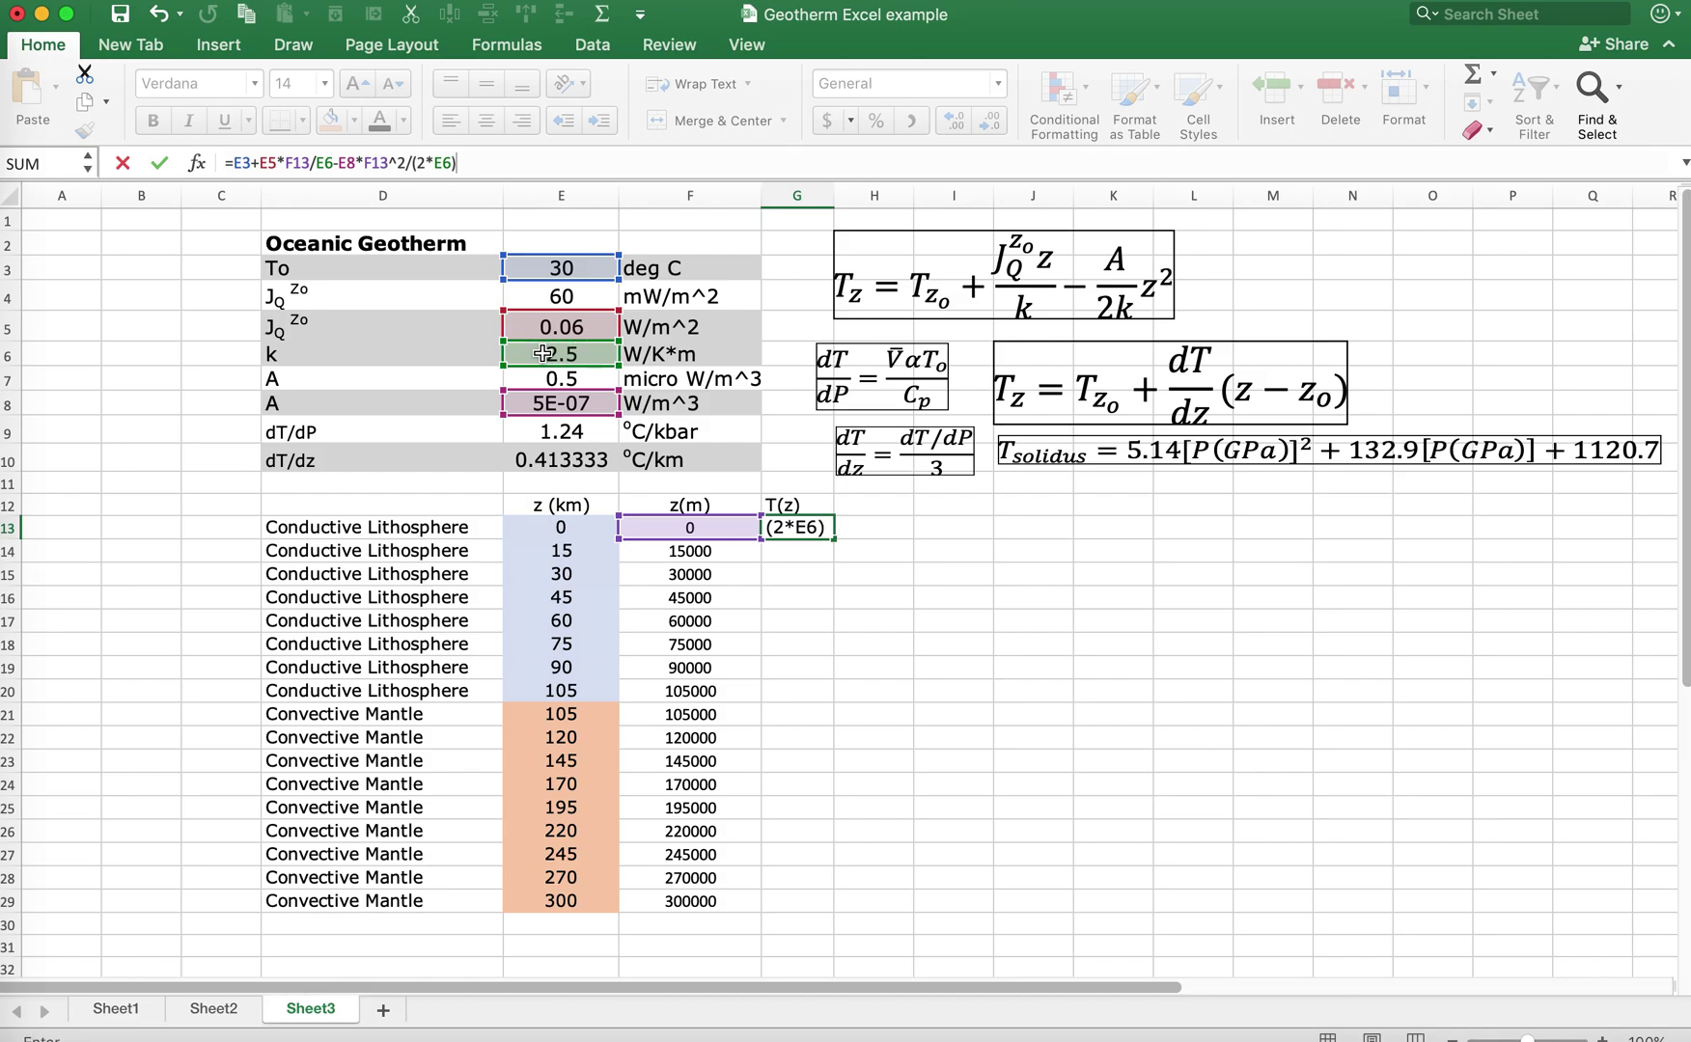
key("Return")
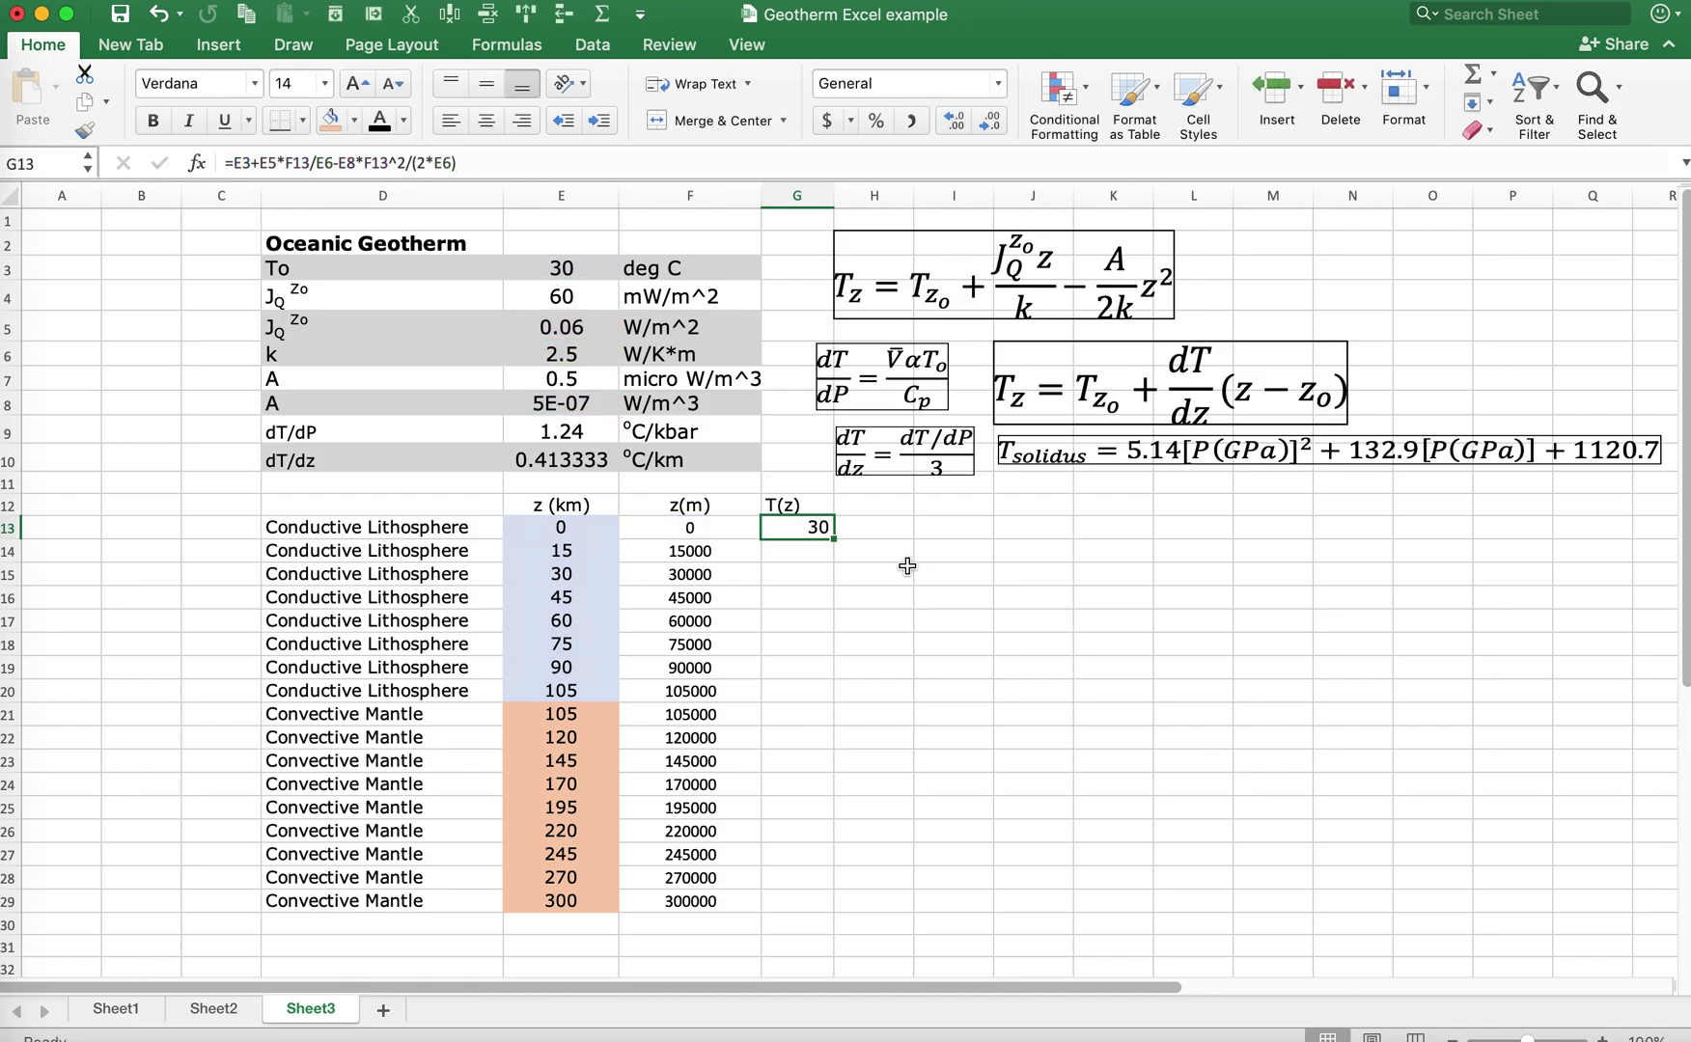
Step: Fill the G13 formula down through G20 and compare the cell references used in G13 and G18
left_click_drag(831, 540, 828, 694)
left_click(797, 640)
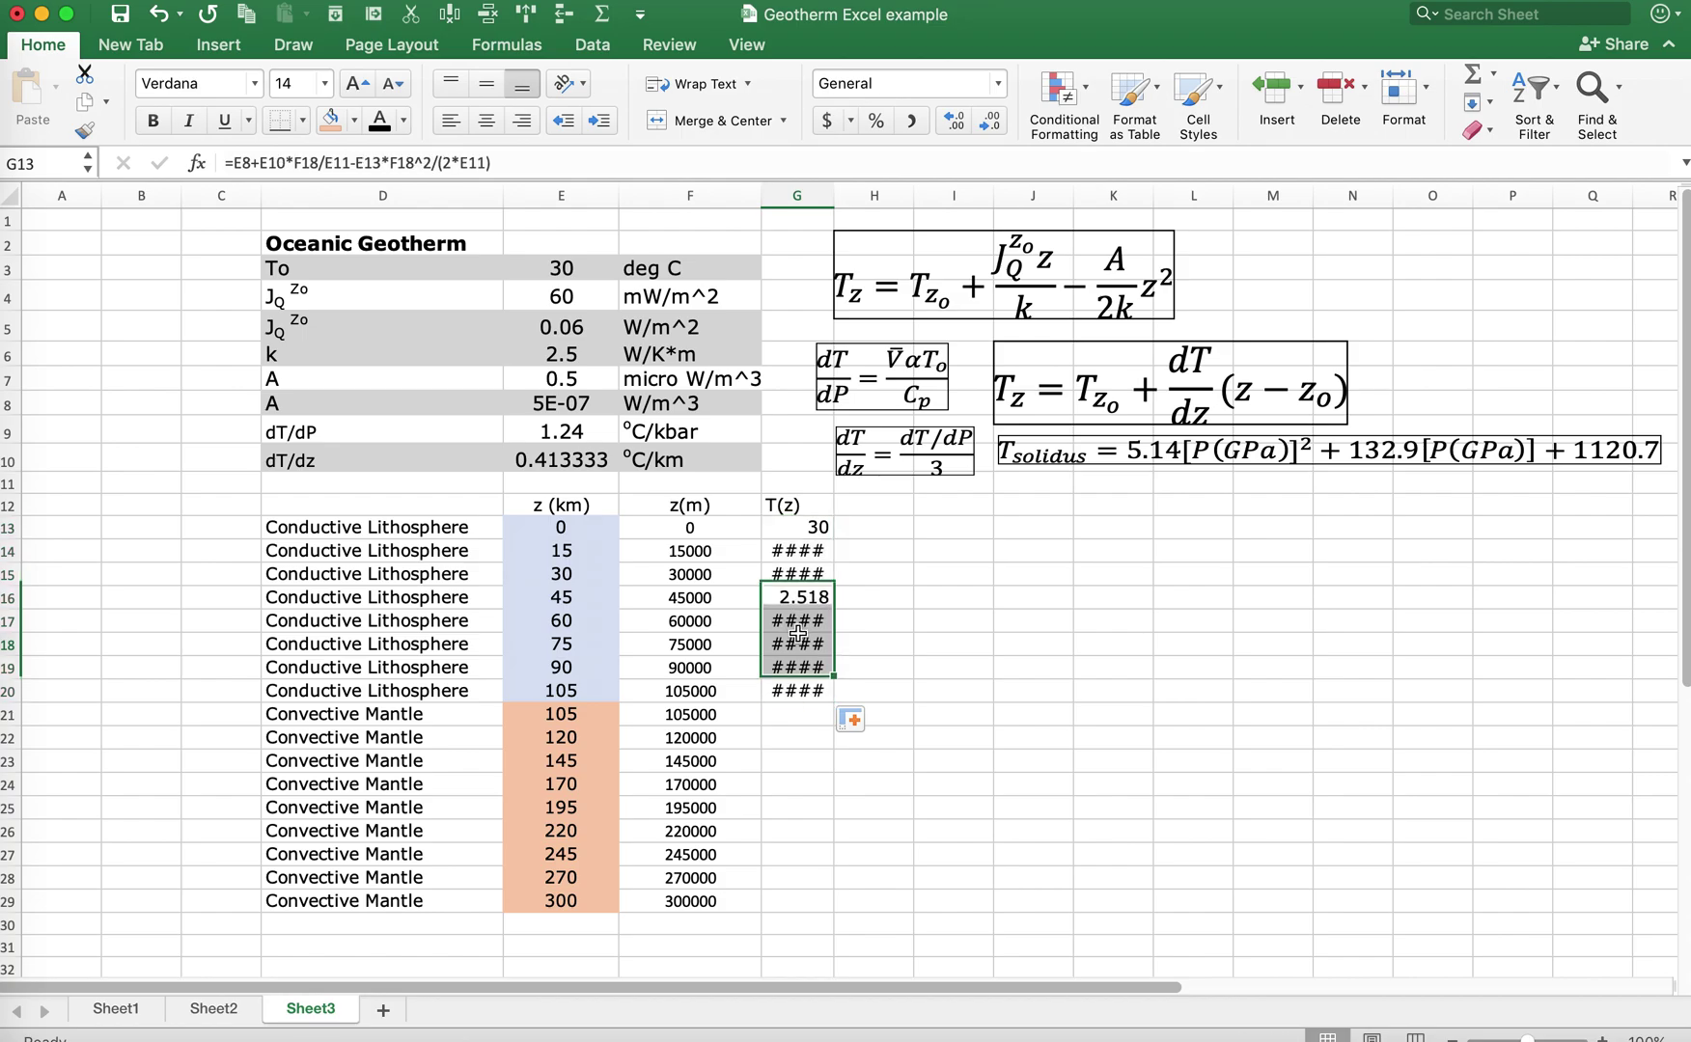
left_click(813, 524)
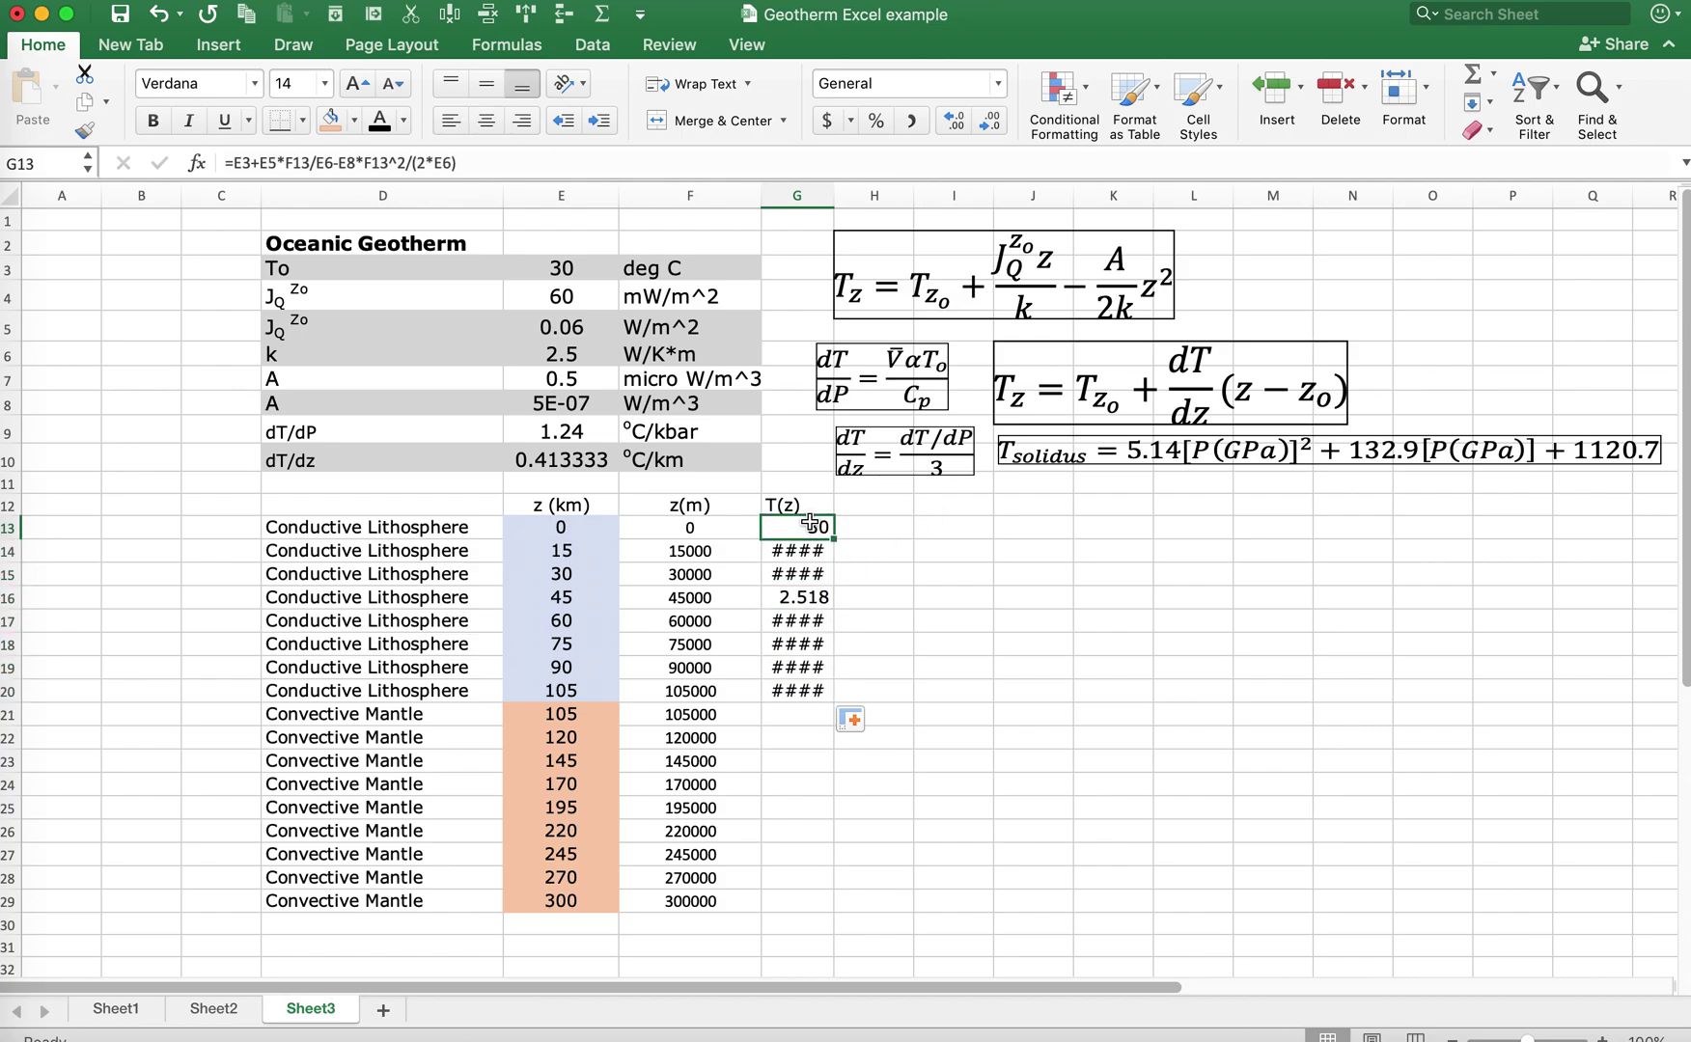
left_click(416, 163)
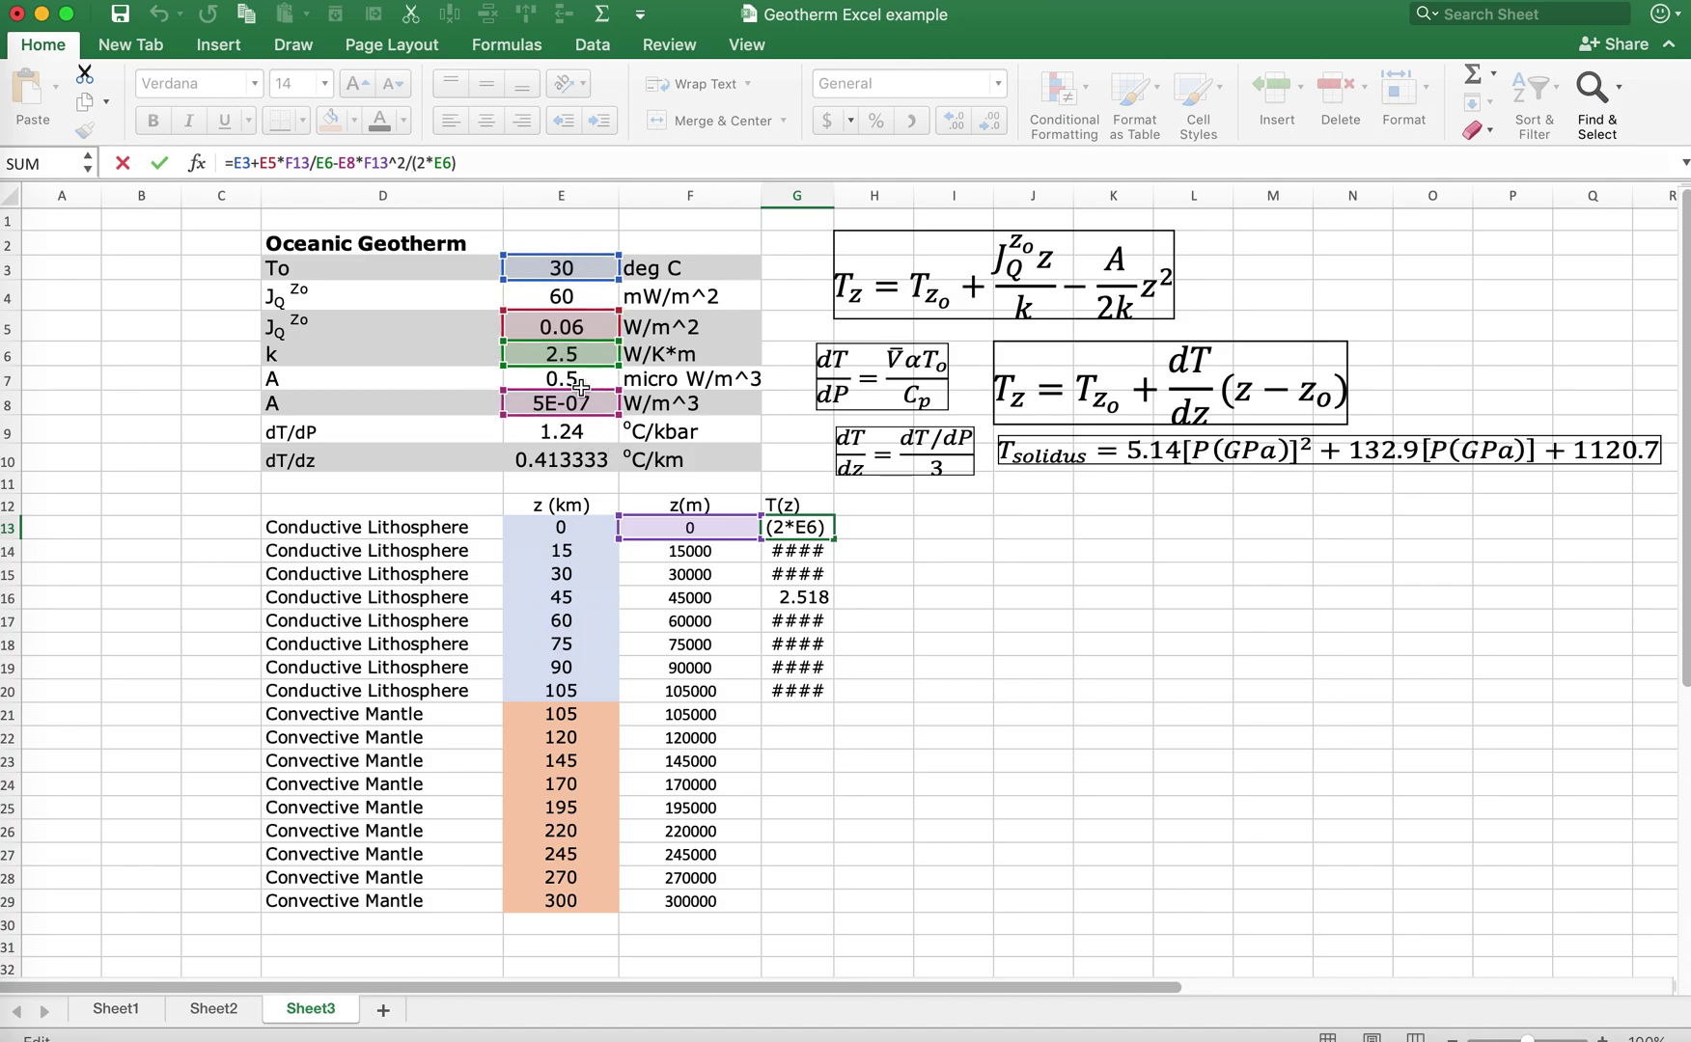
key("Escape")
left_click(805, 646)
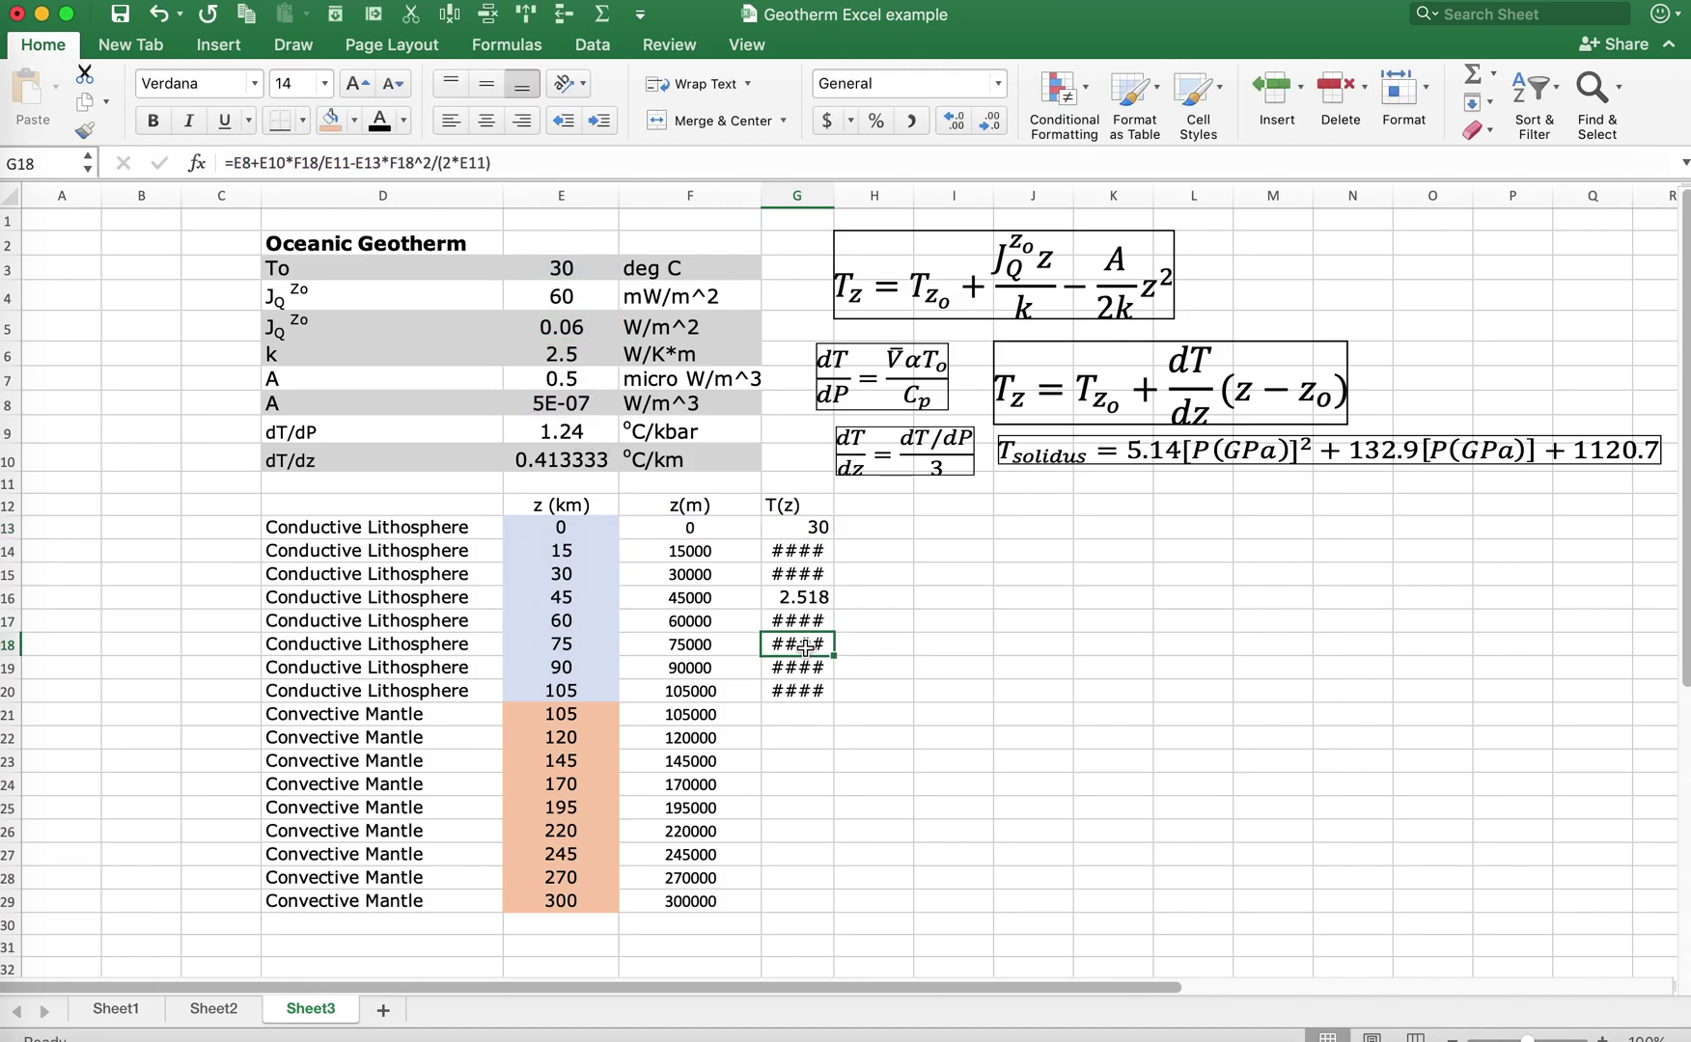
left_click(456, 164)
key("Escape")
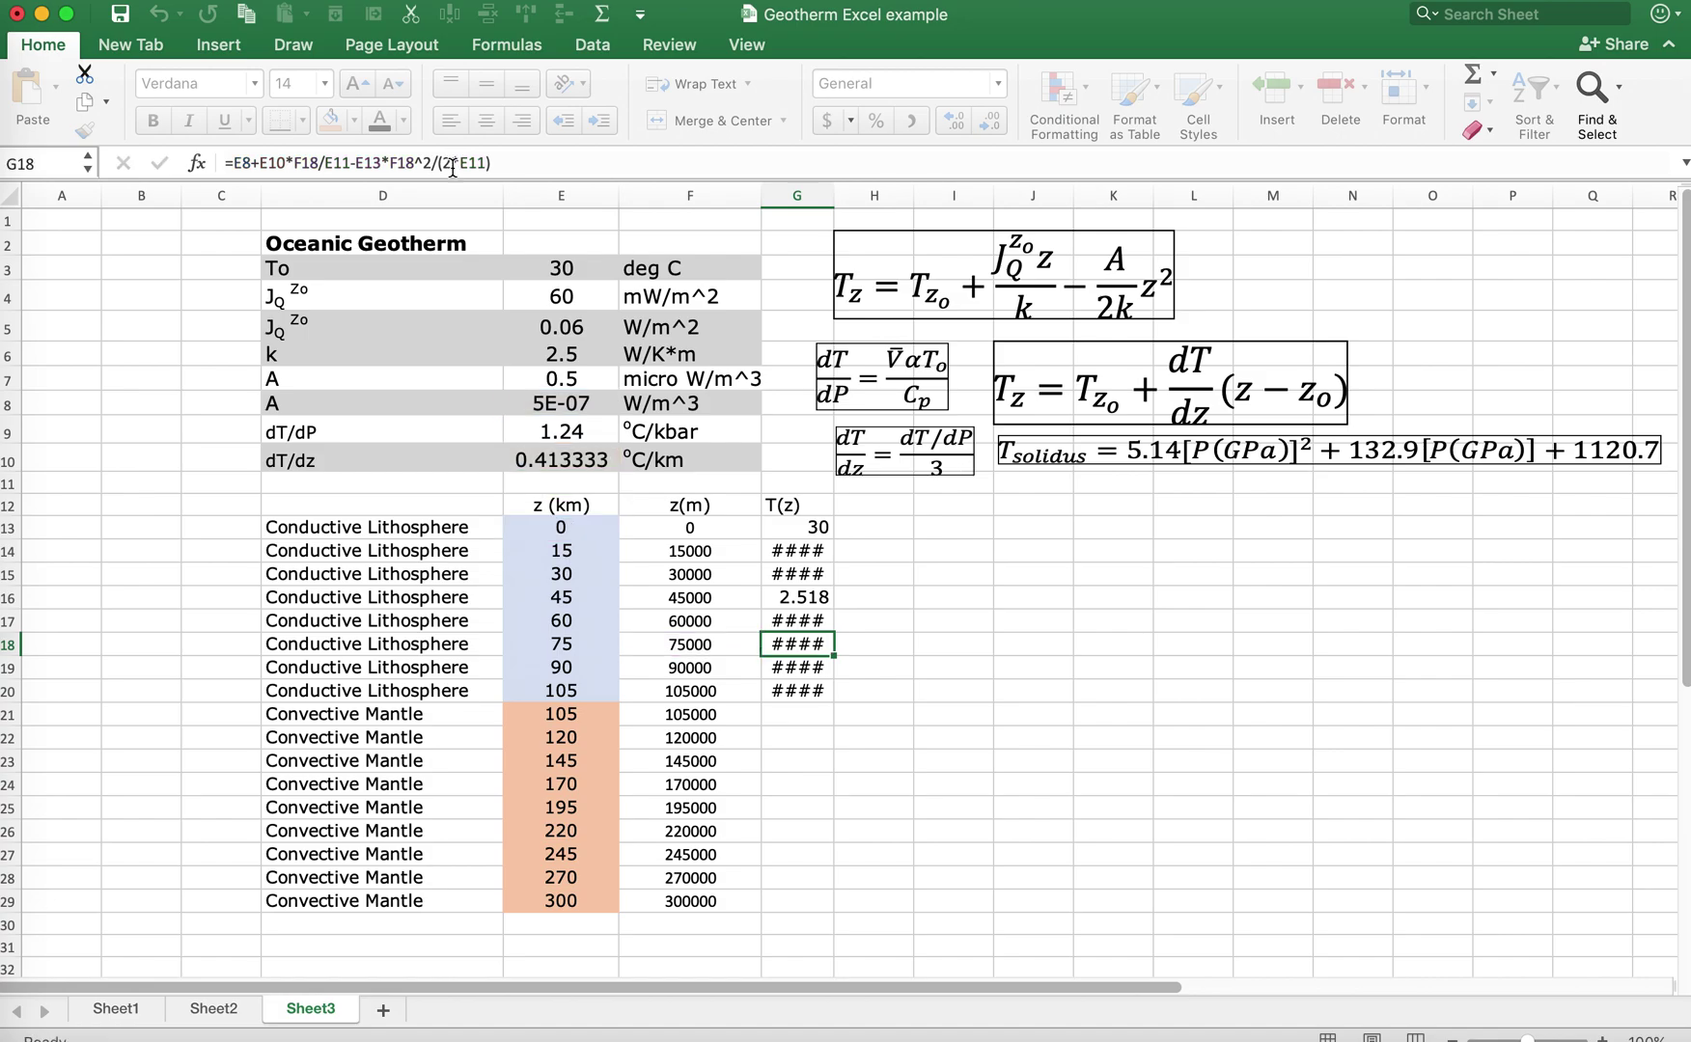
Step: Make the row references to E3, E5, E6 and E8 absolute in G13's formula and fill it down through G20
left_click(797, 534)
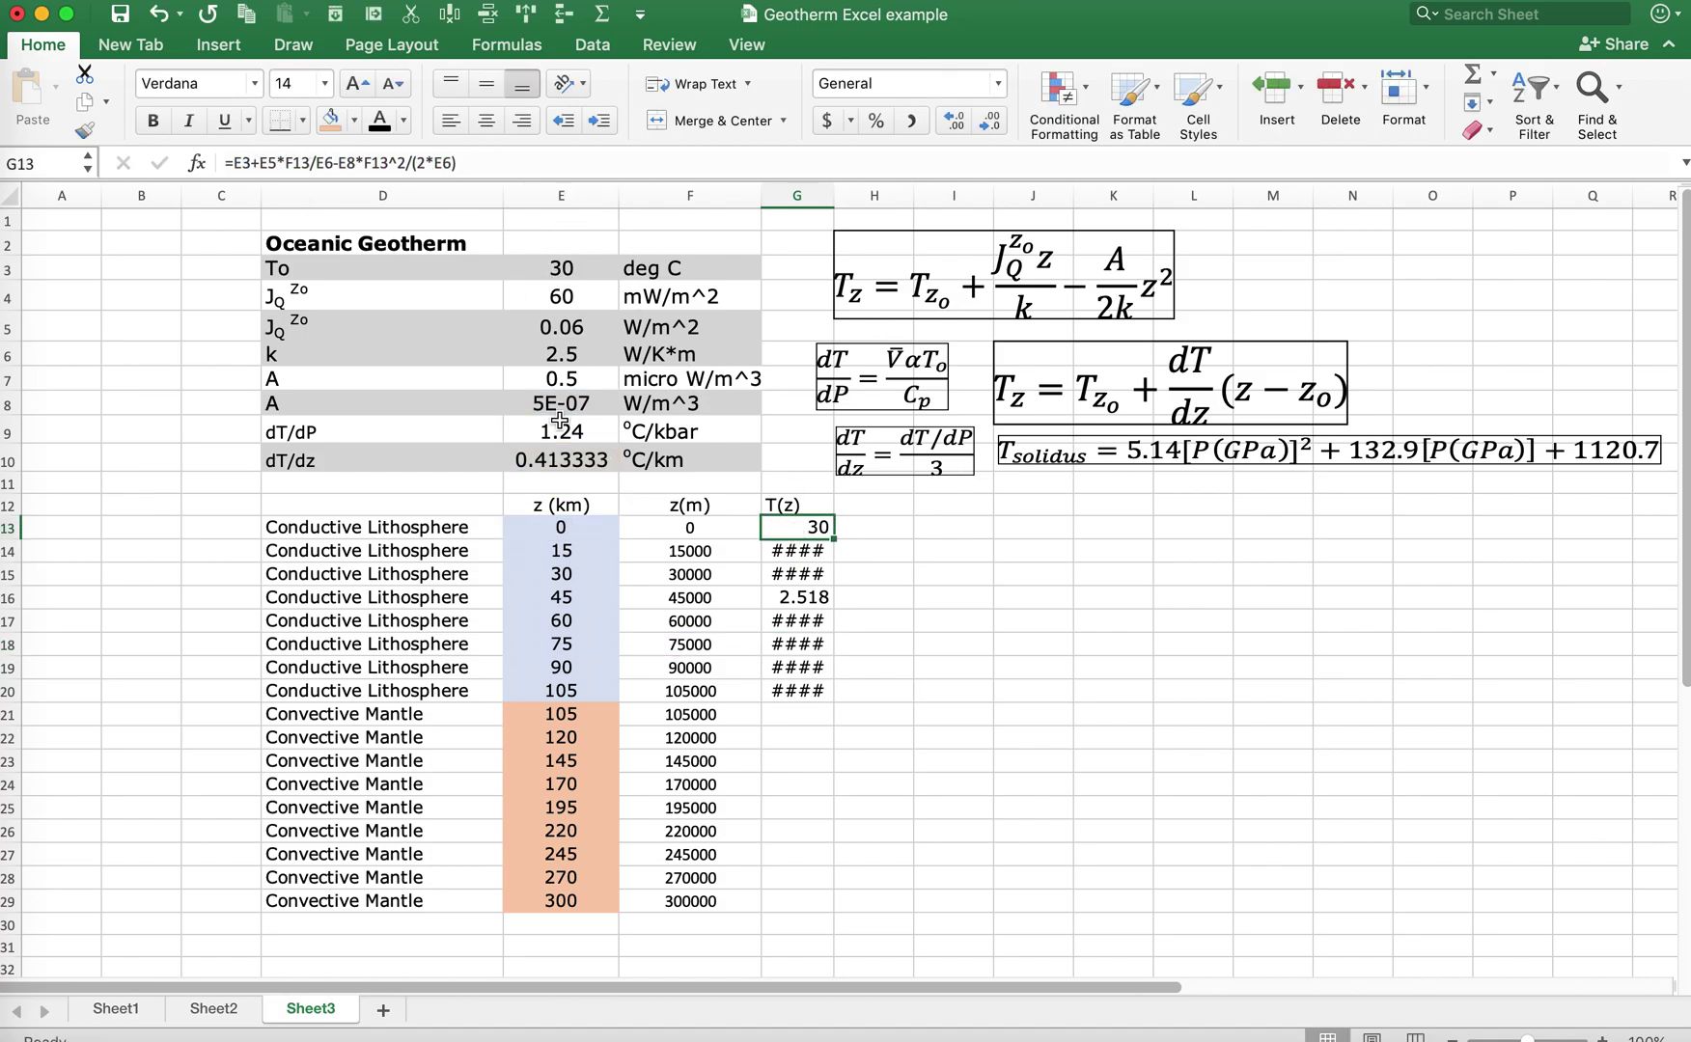
left_click(242, 161)
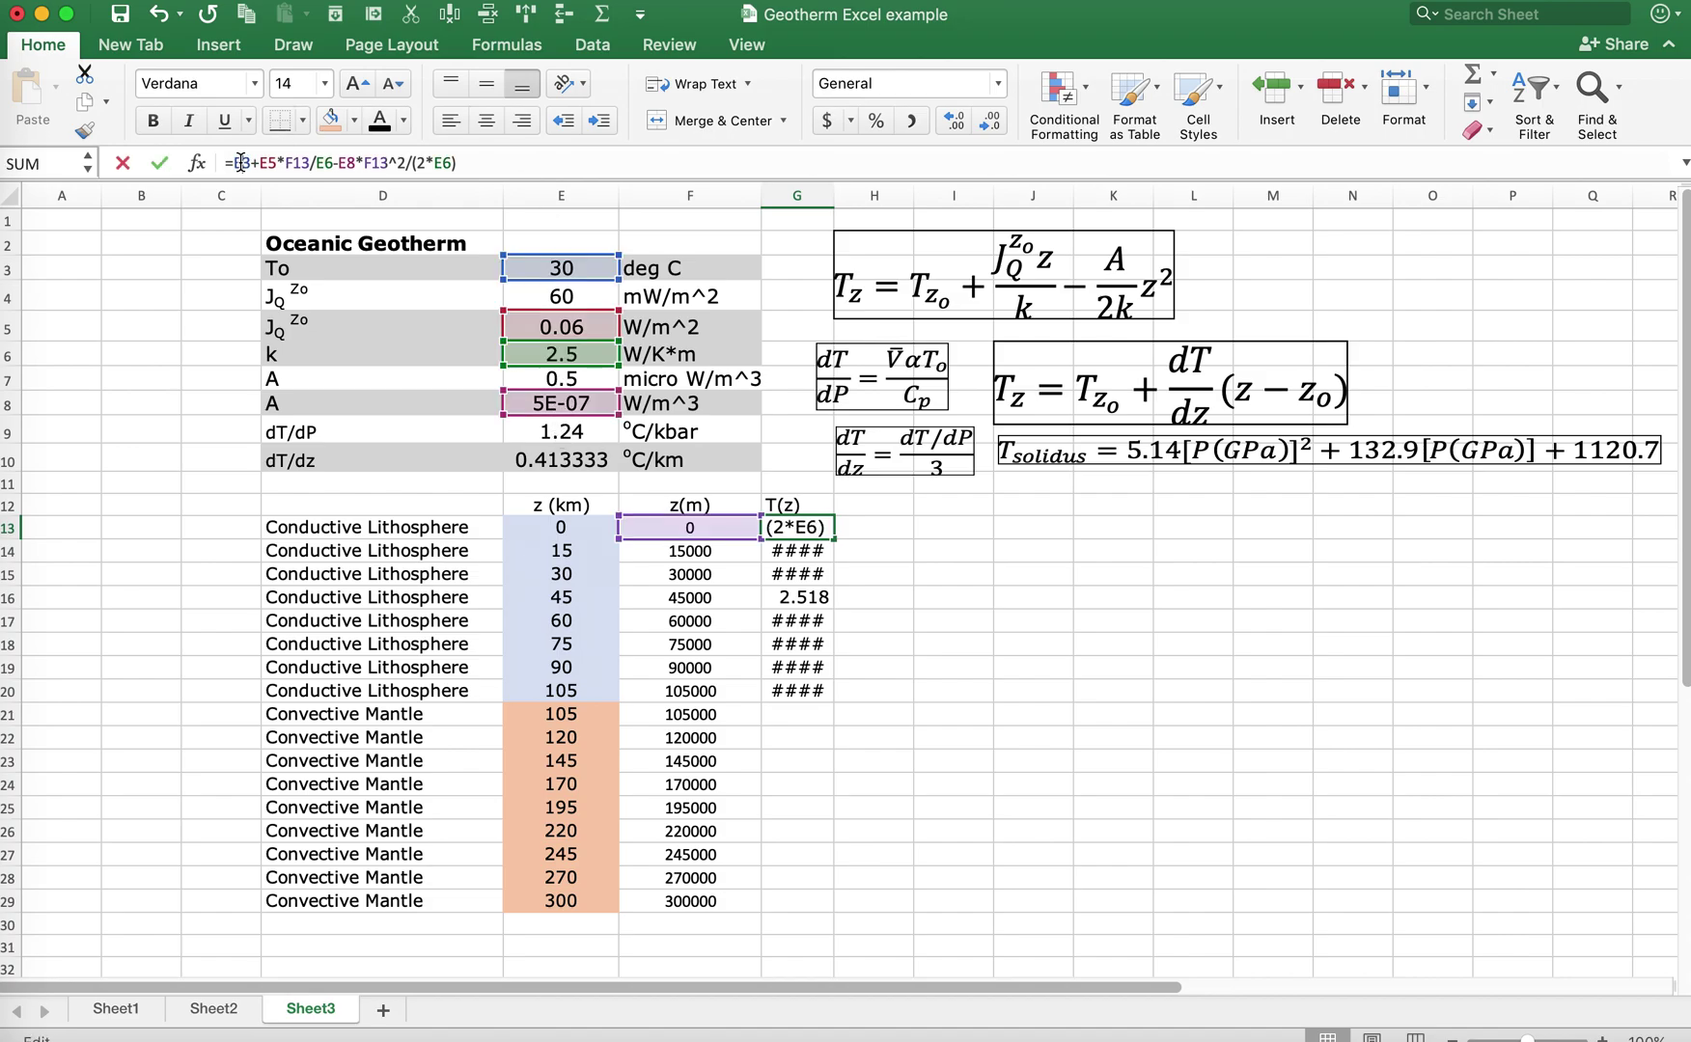
type("$")
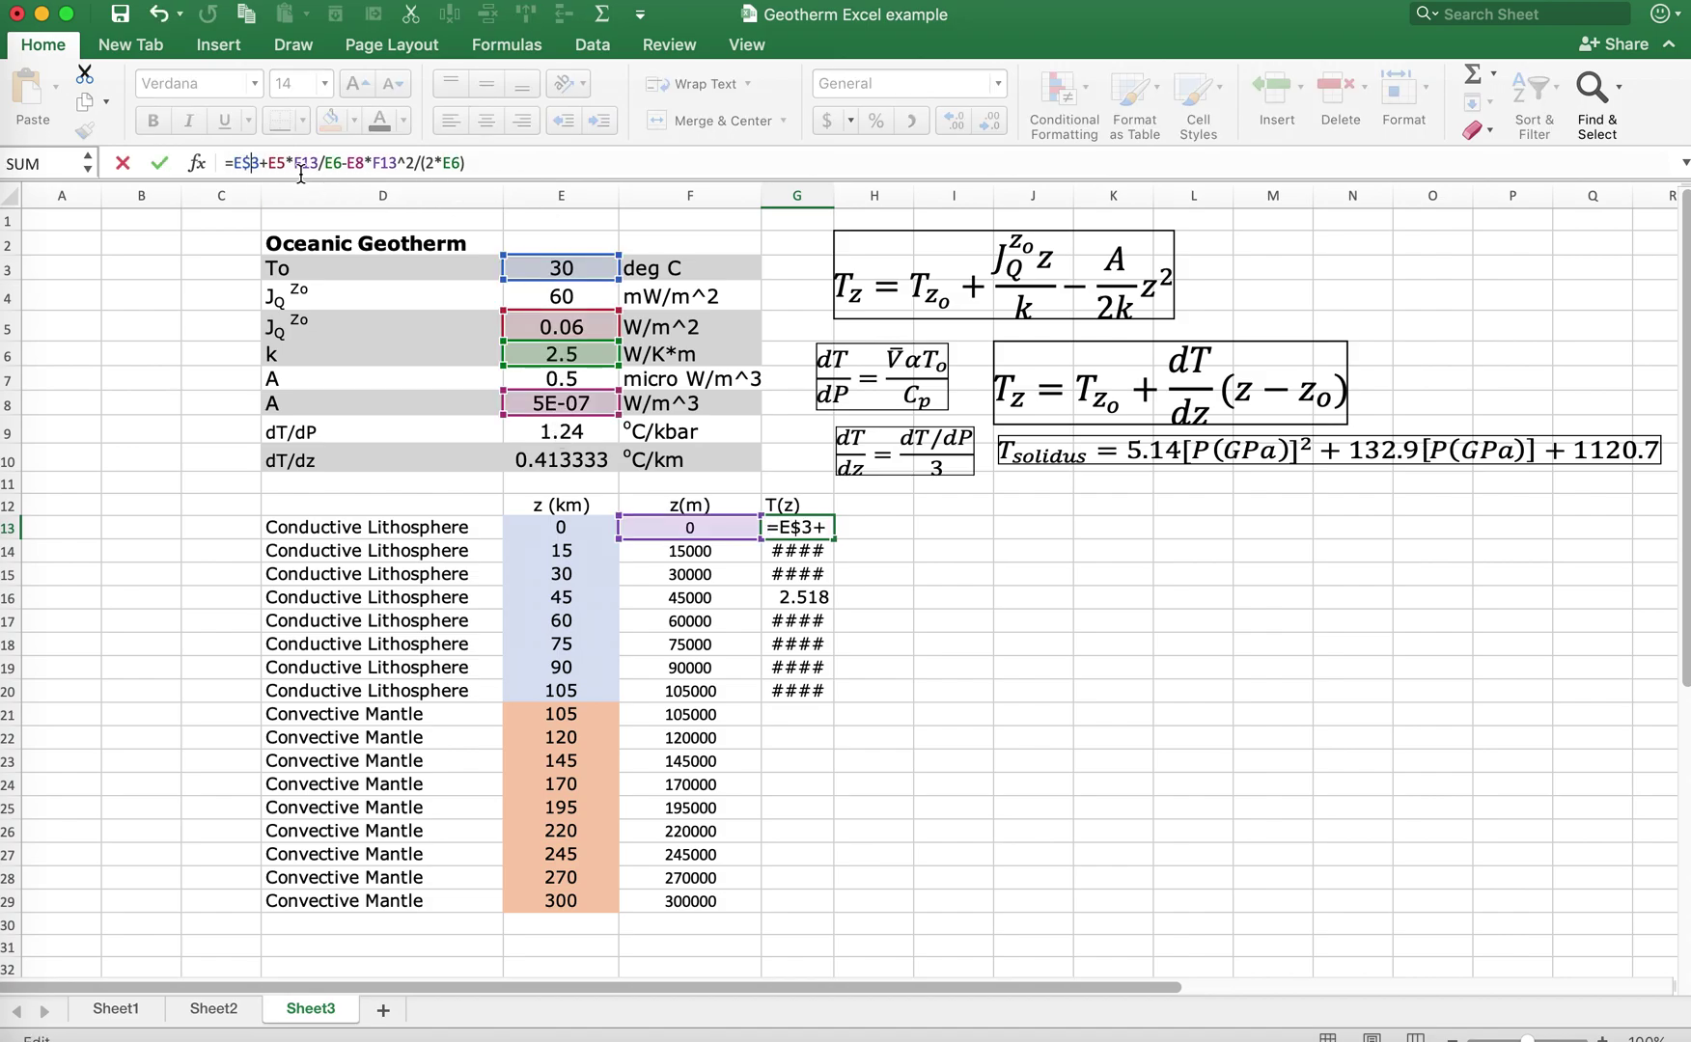
left_click(278, 166)
type("$")
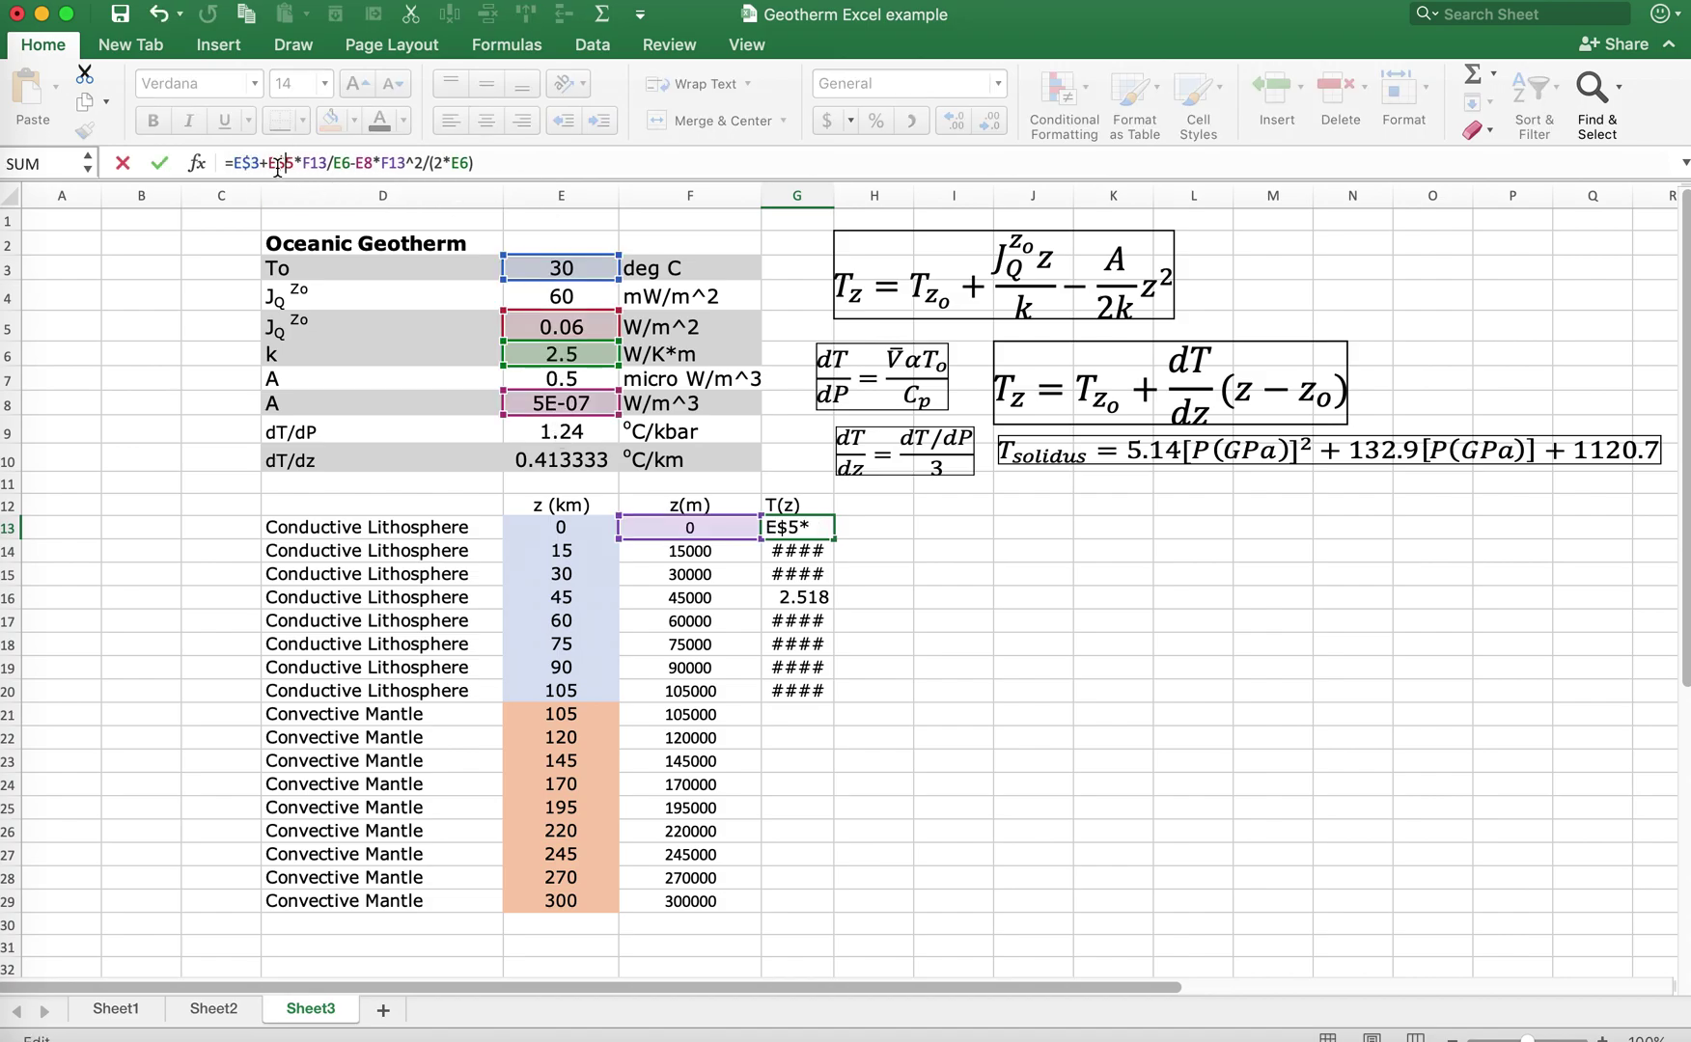
left_click(342, 164)
type("$")
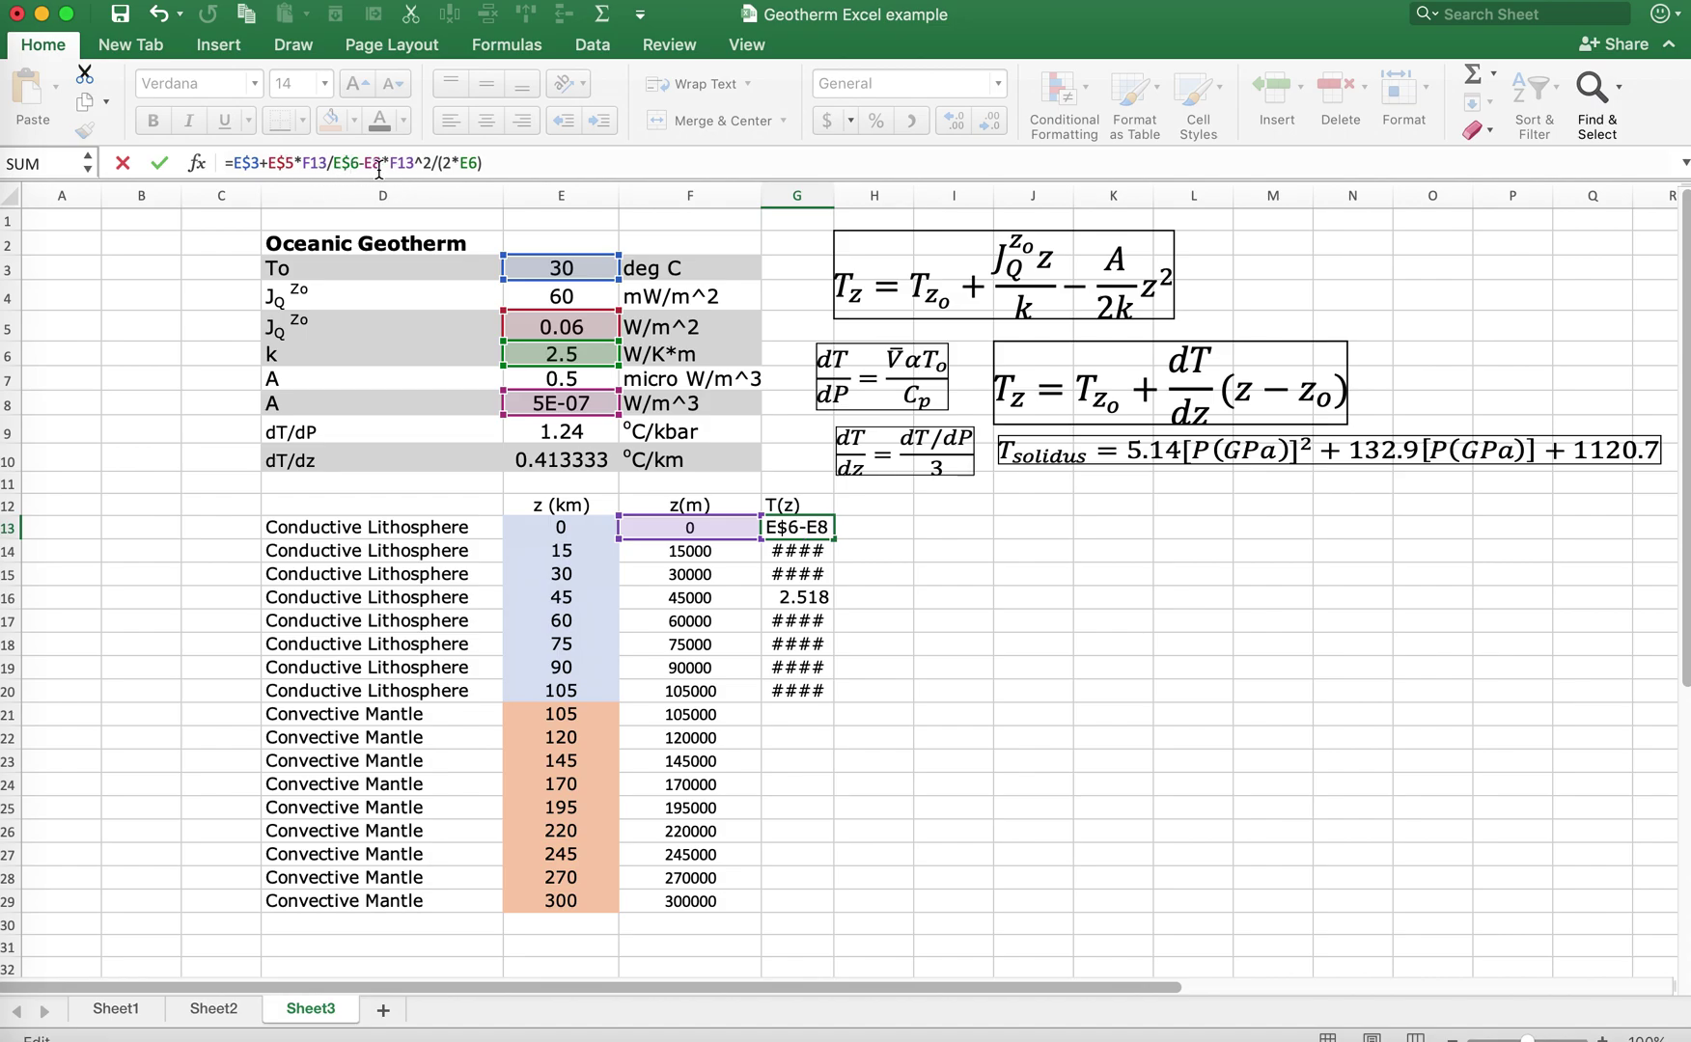
left_click(373, 164)
type("$")
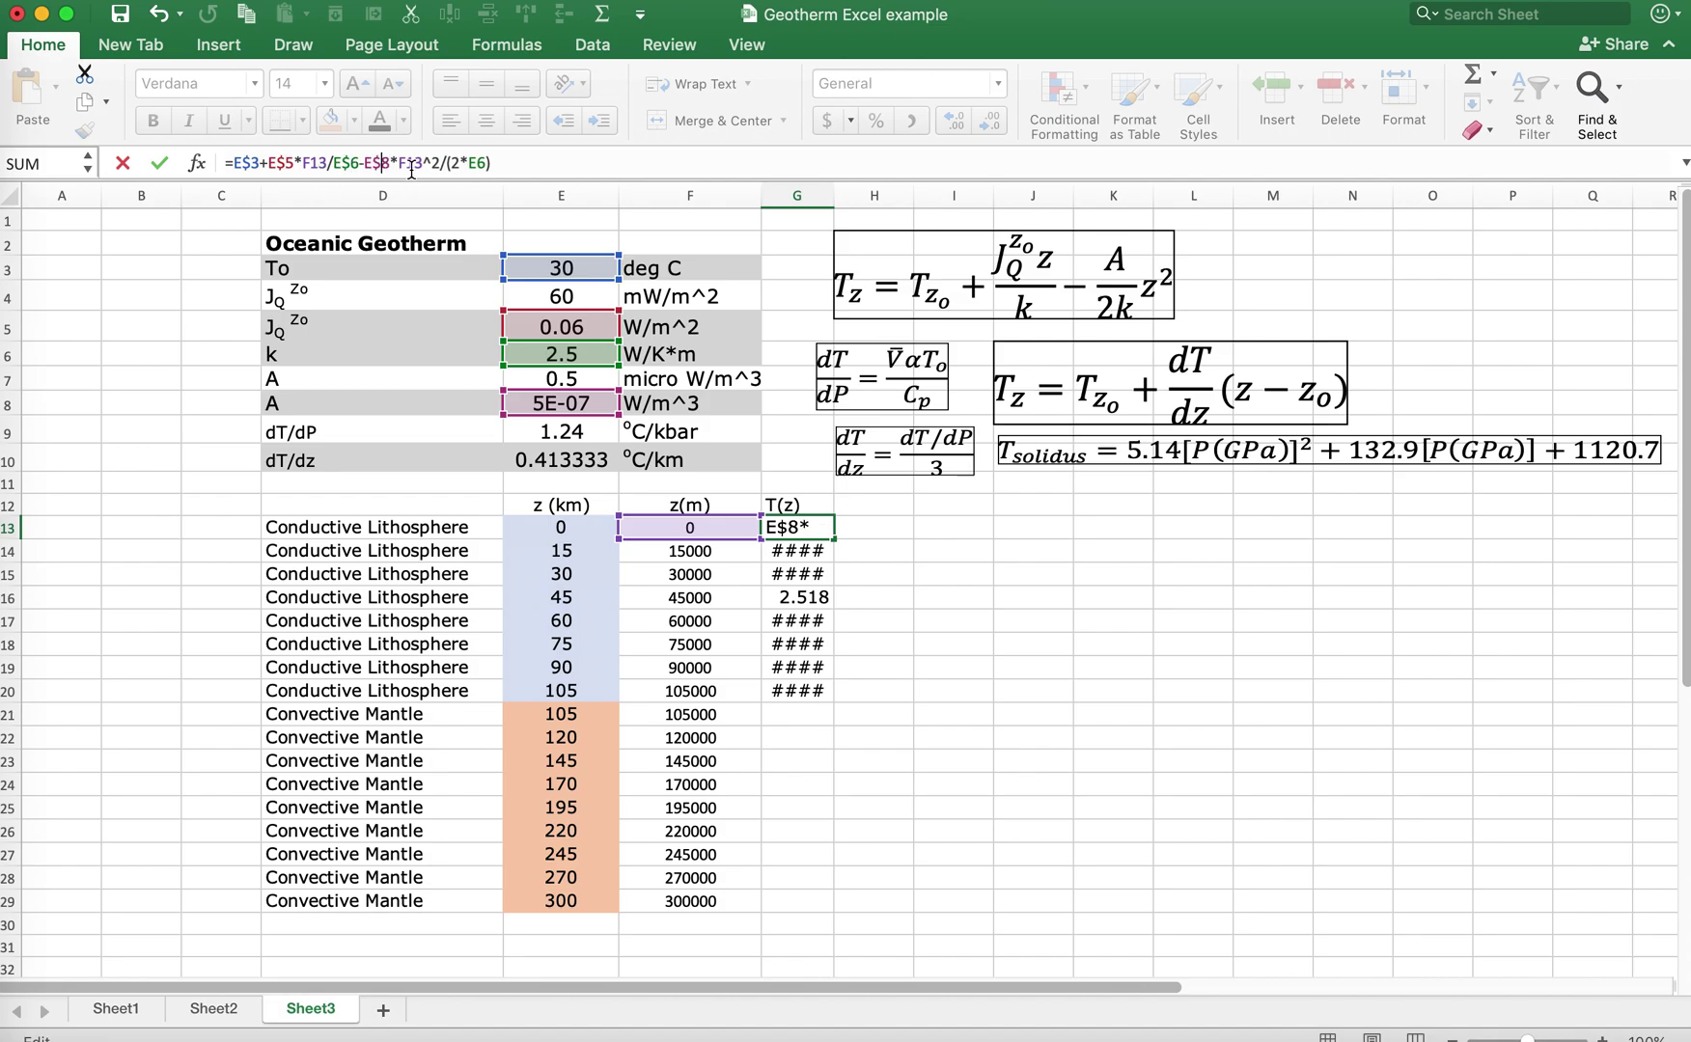
left_click(480, 164)
type("$")
key("Return")
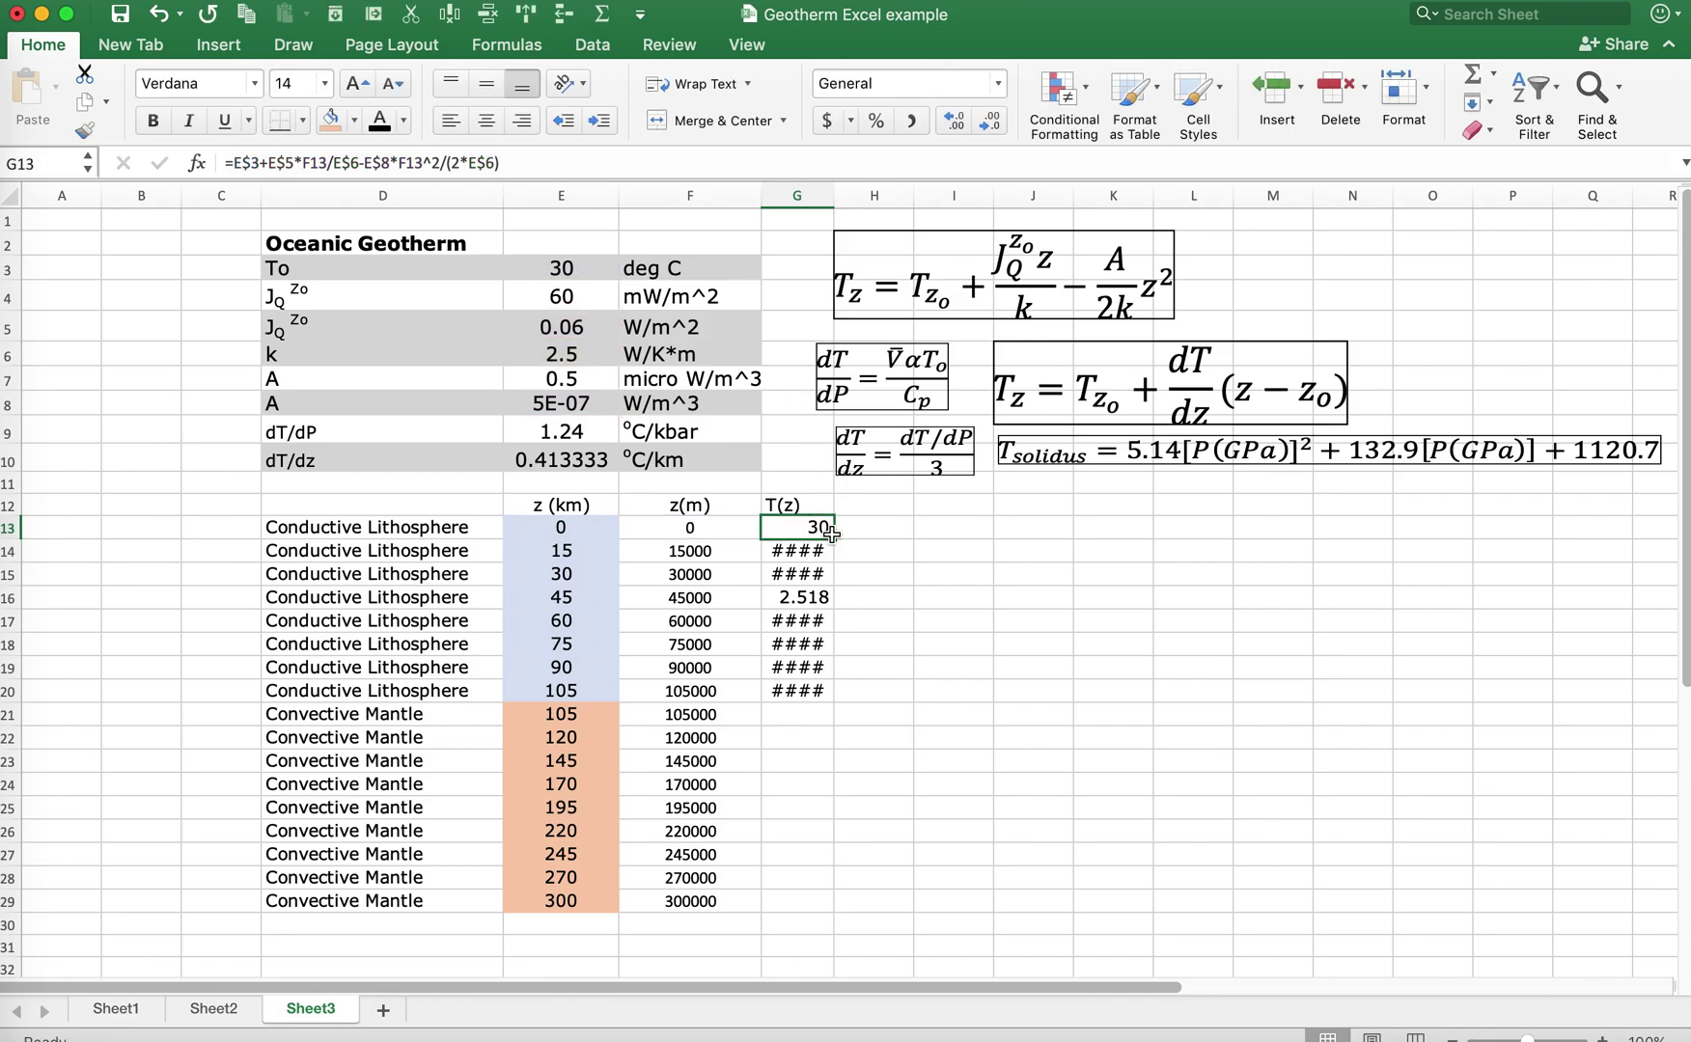
left_click_drag(831, 540, 829, 703)
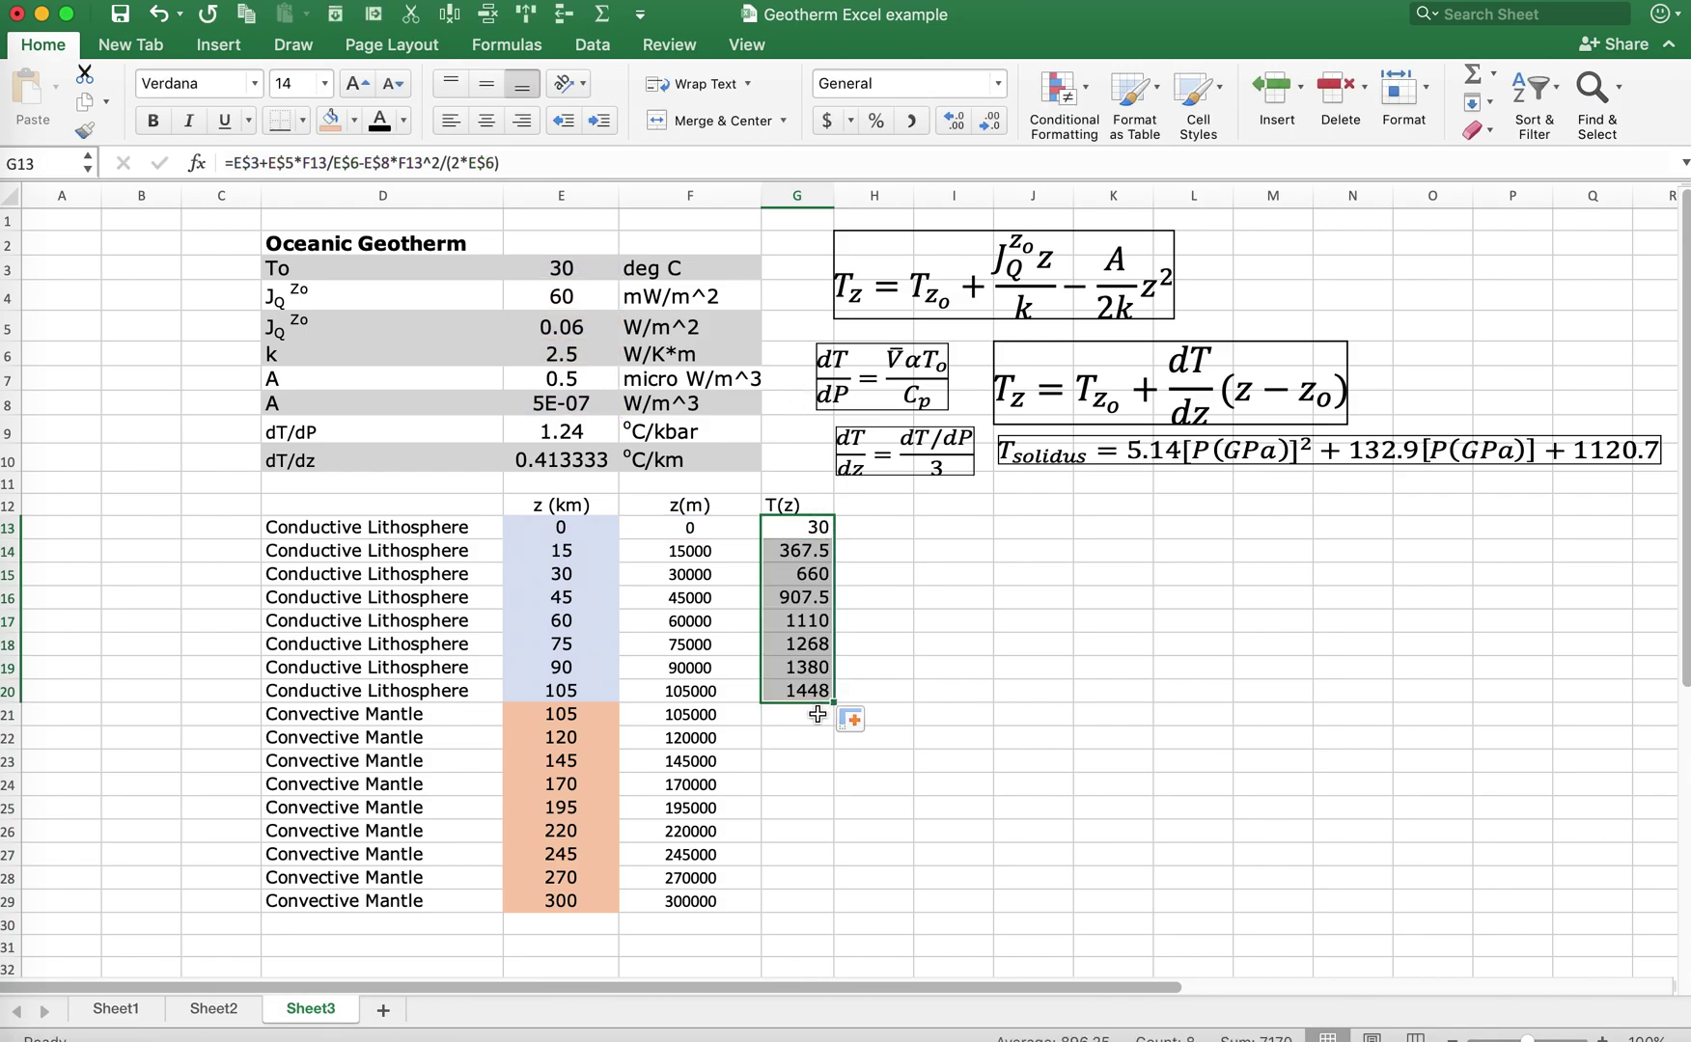
Step: Begin the convective mantle temperature formula in G21 as =G20+E10*(E21-E20
left_click(817, 714)
left_click_drag(550, 715, 786, 716)
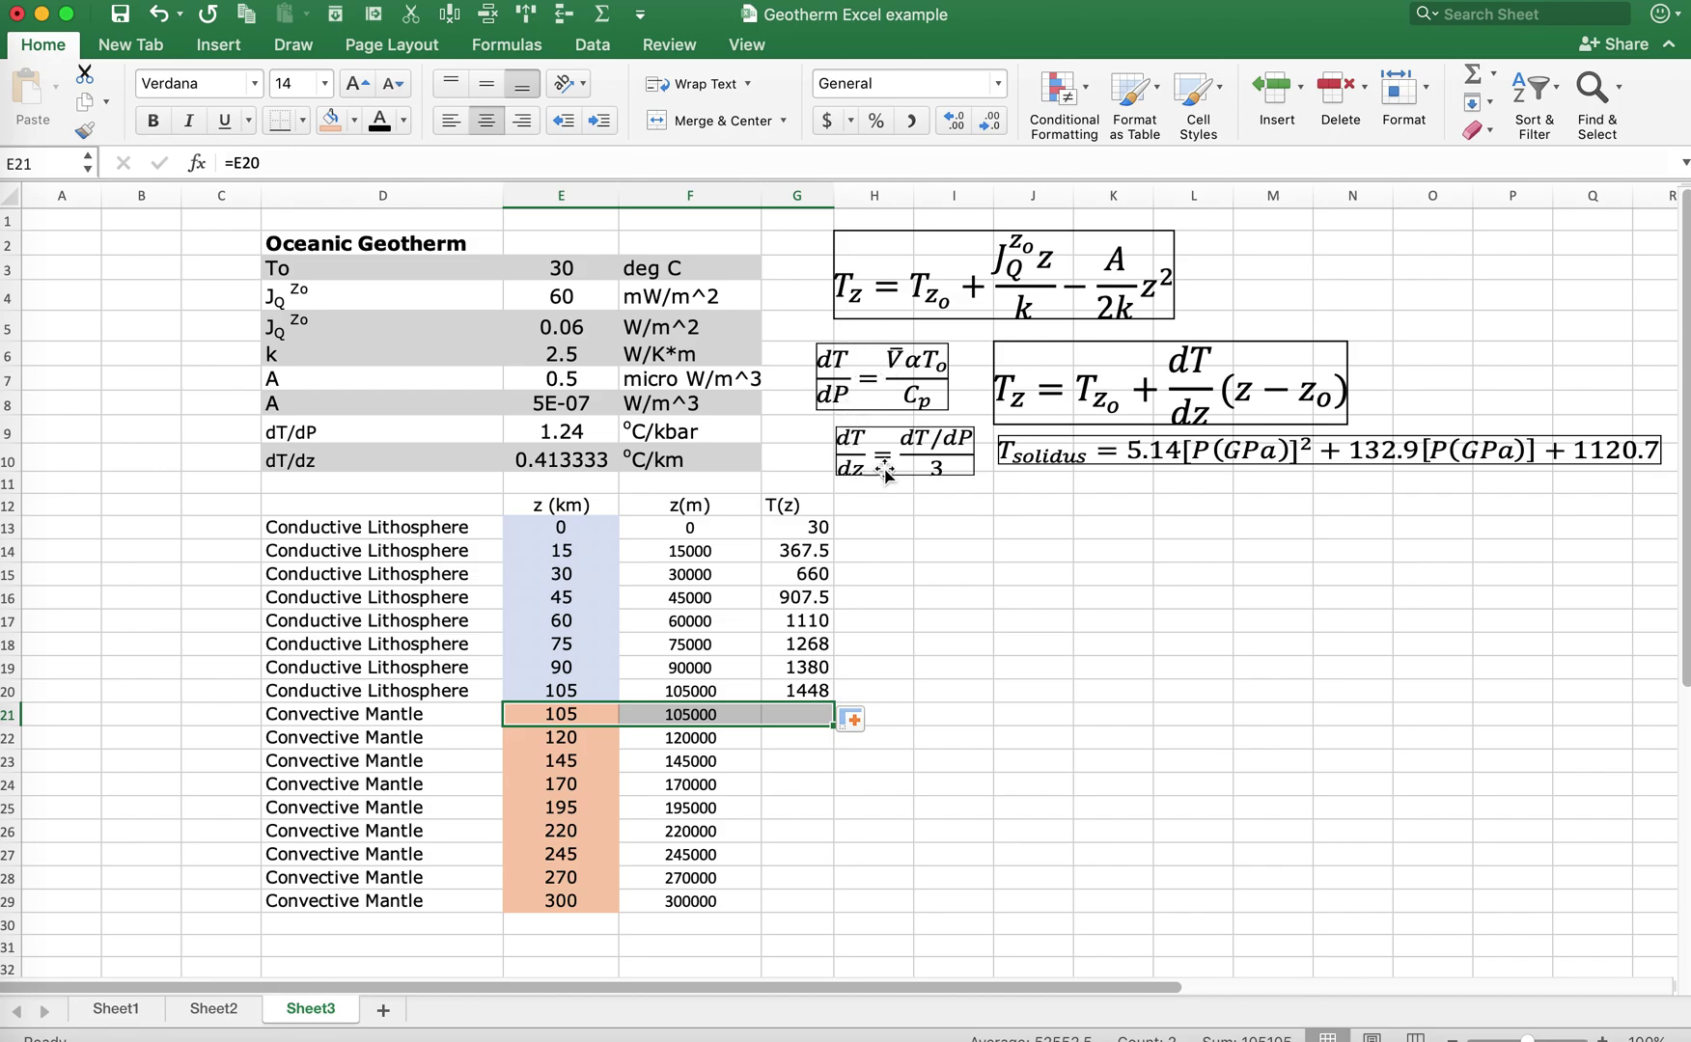
left_click(804, 715)
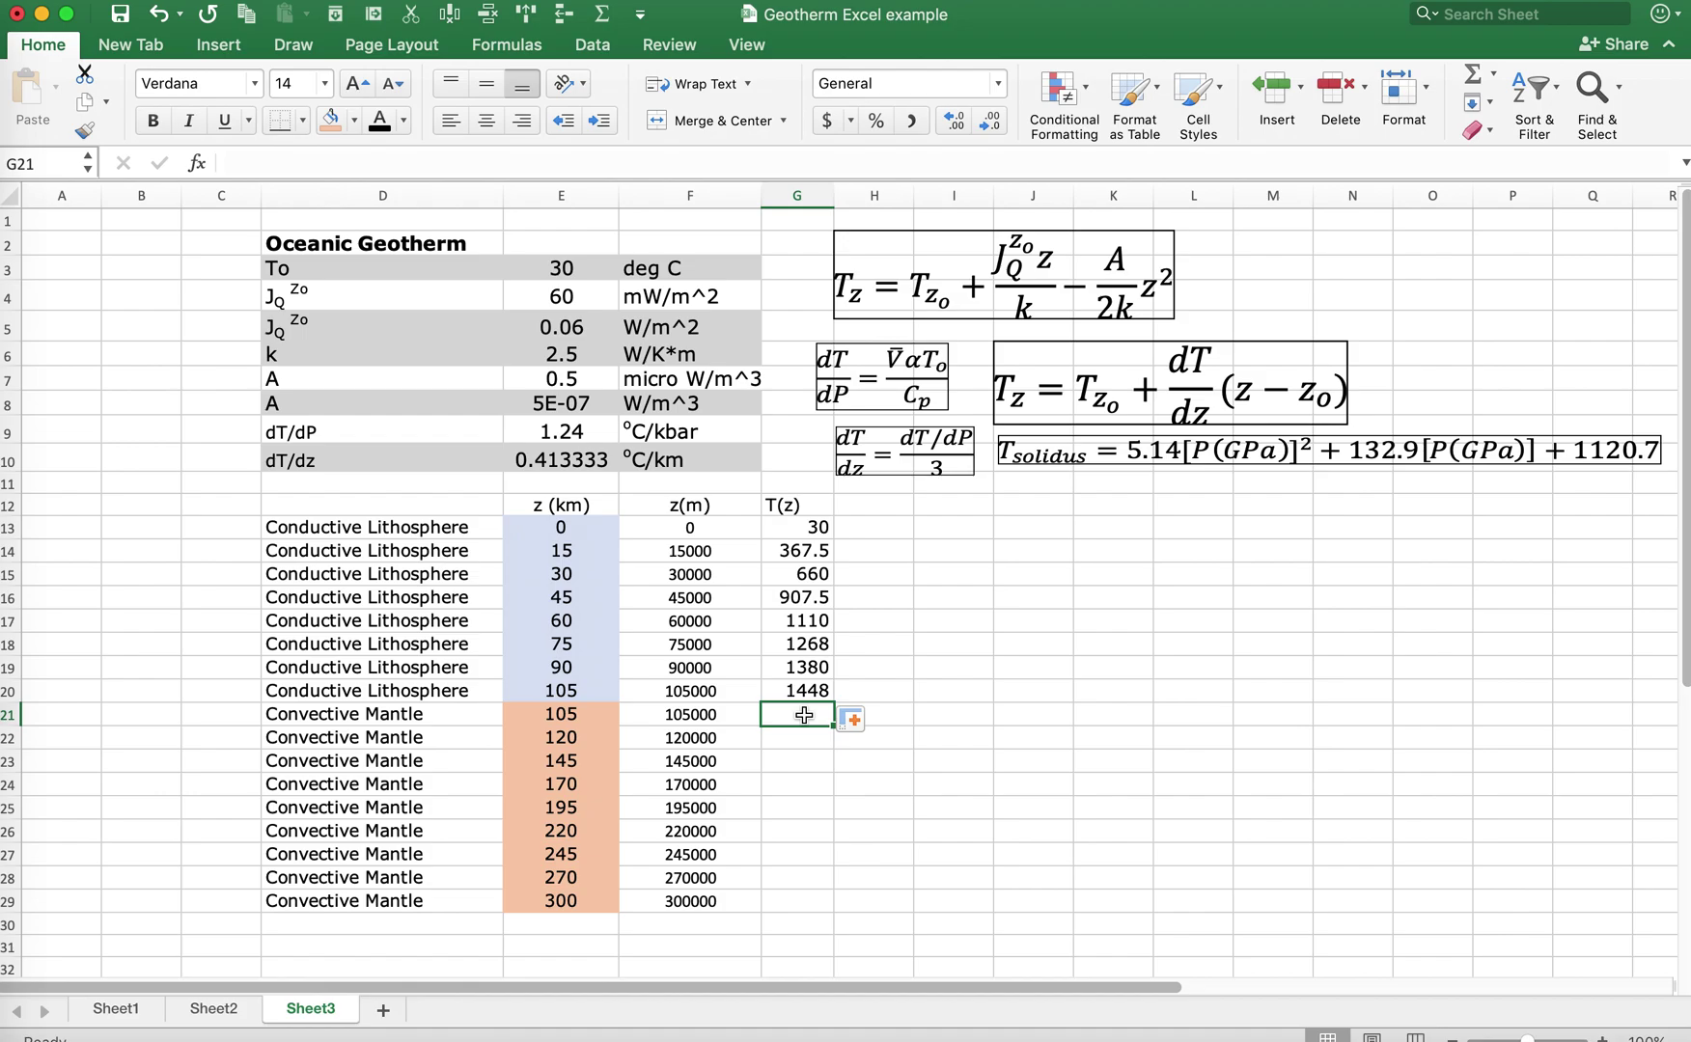
type("=")
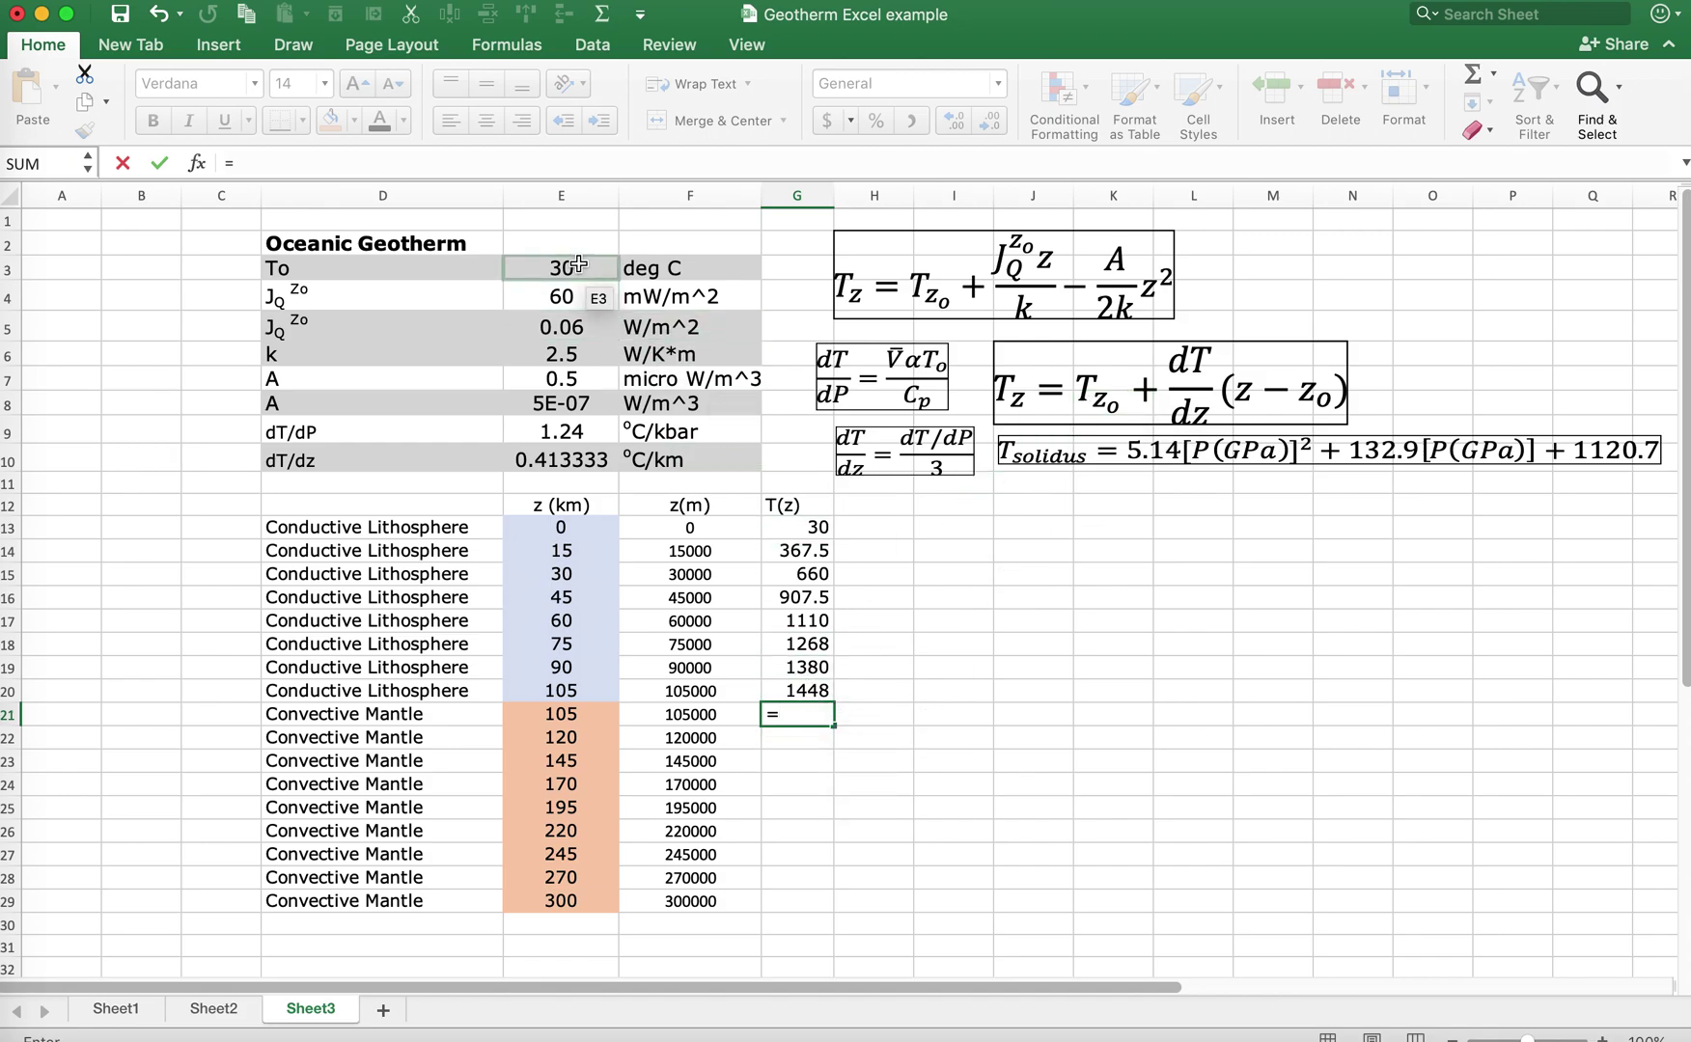
left_click(794, 692)
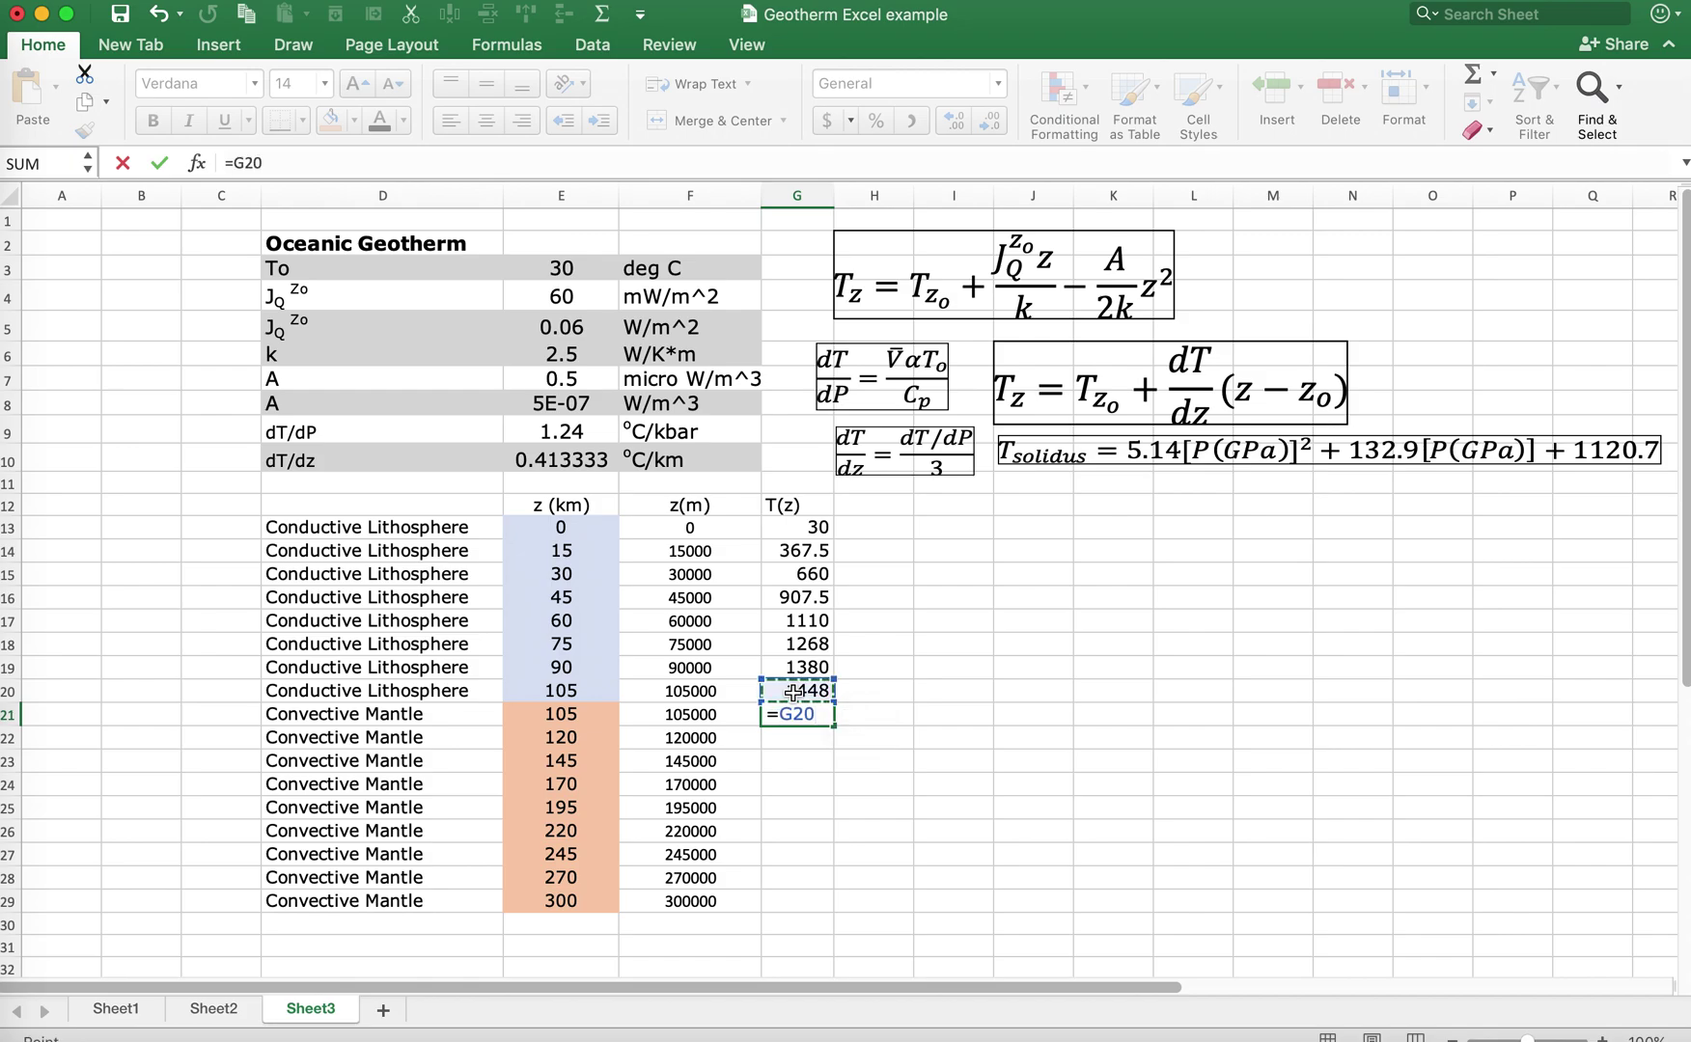
type("+")
left_click(571, 459)
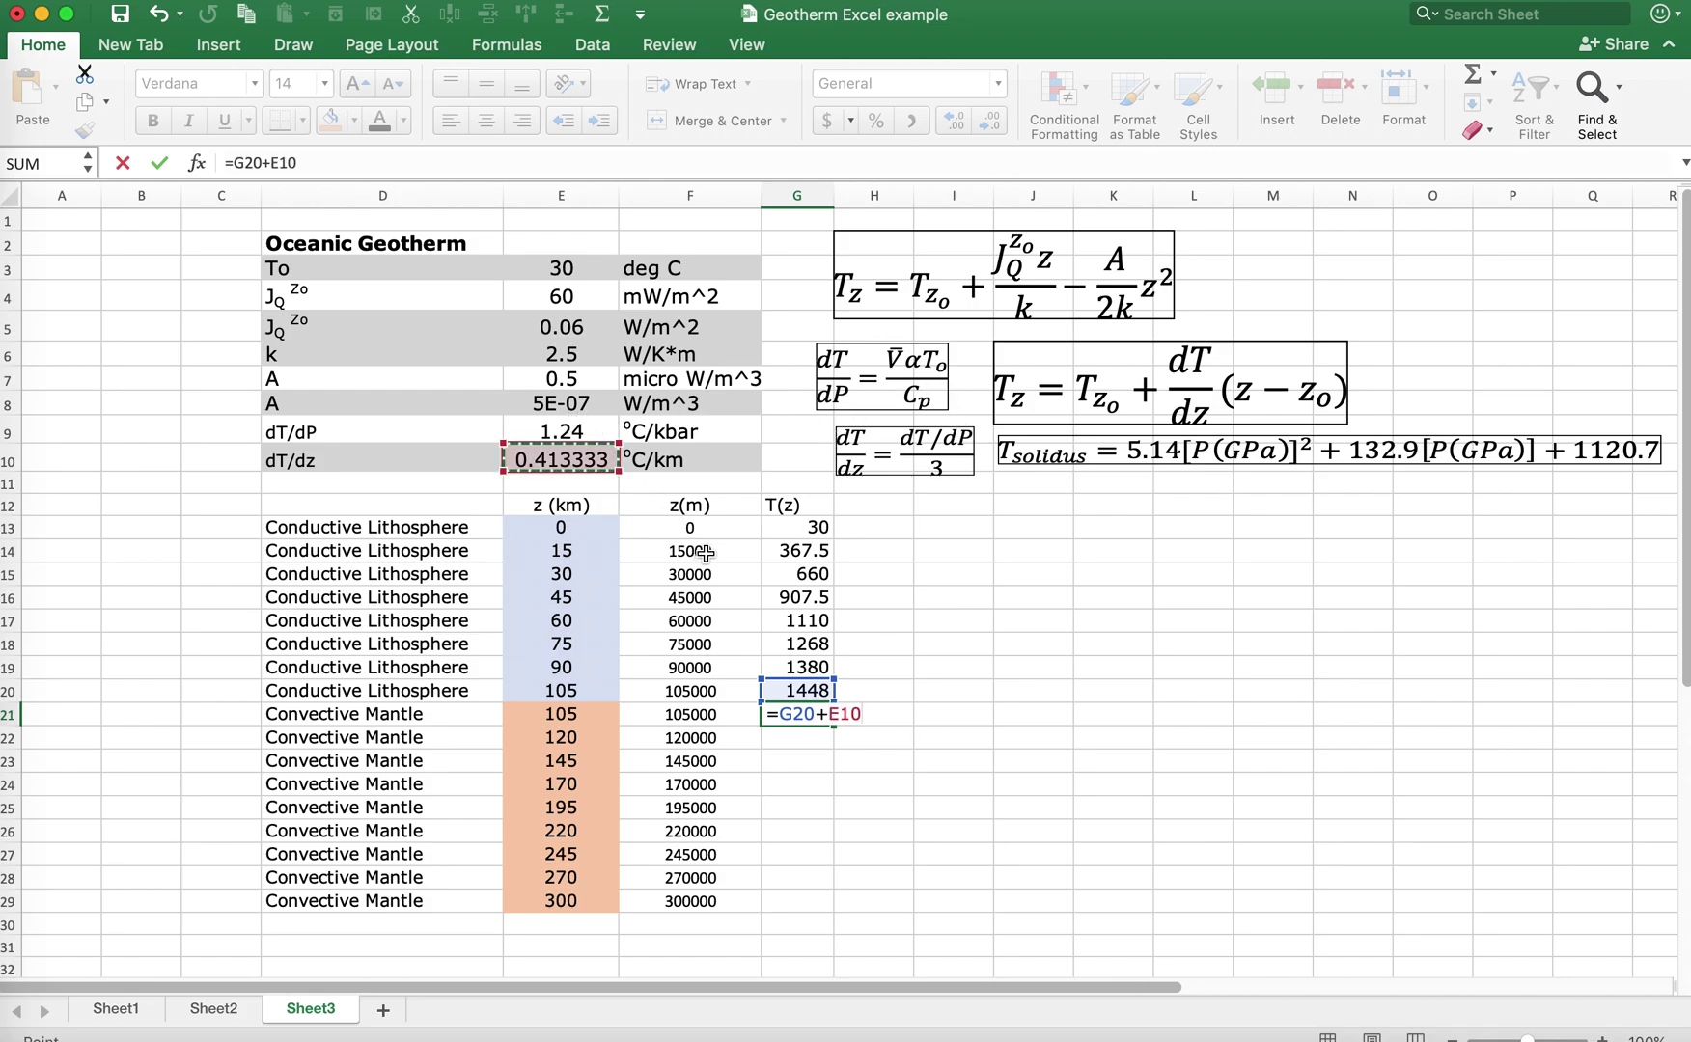
type("*")
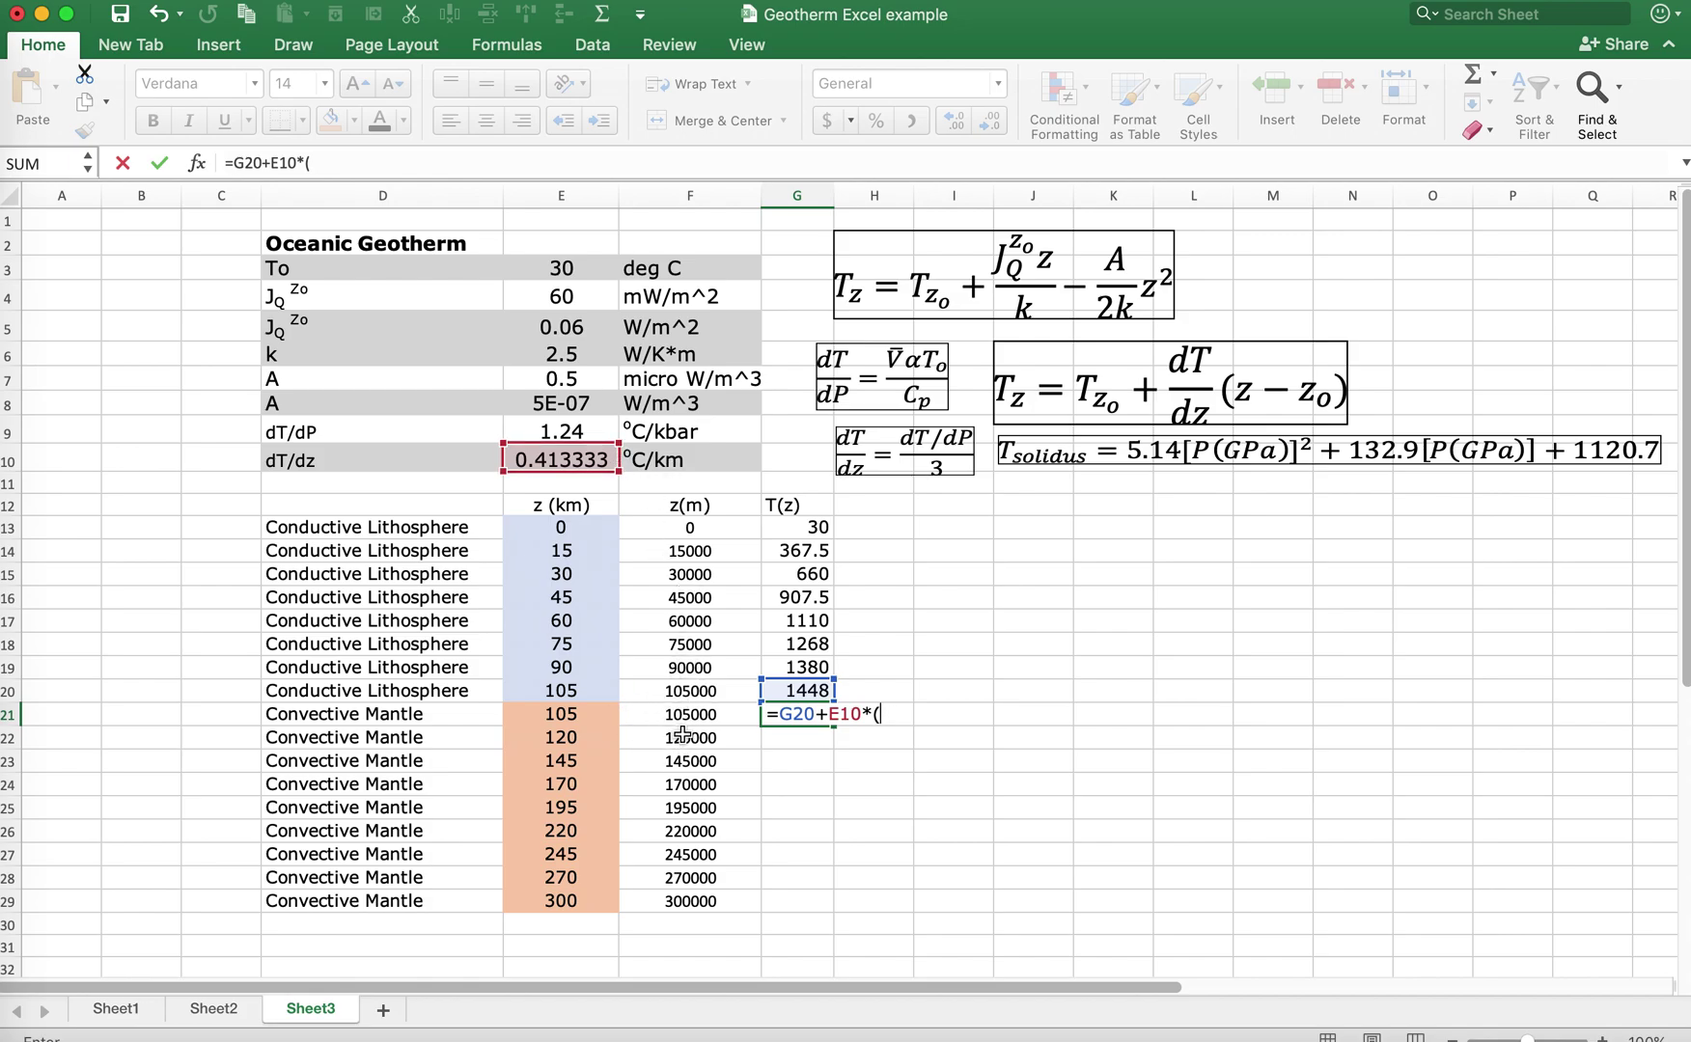
left_click(576, 715)
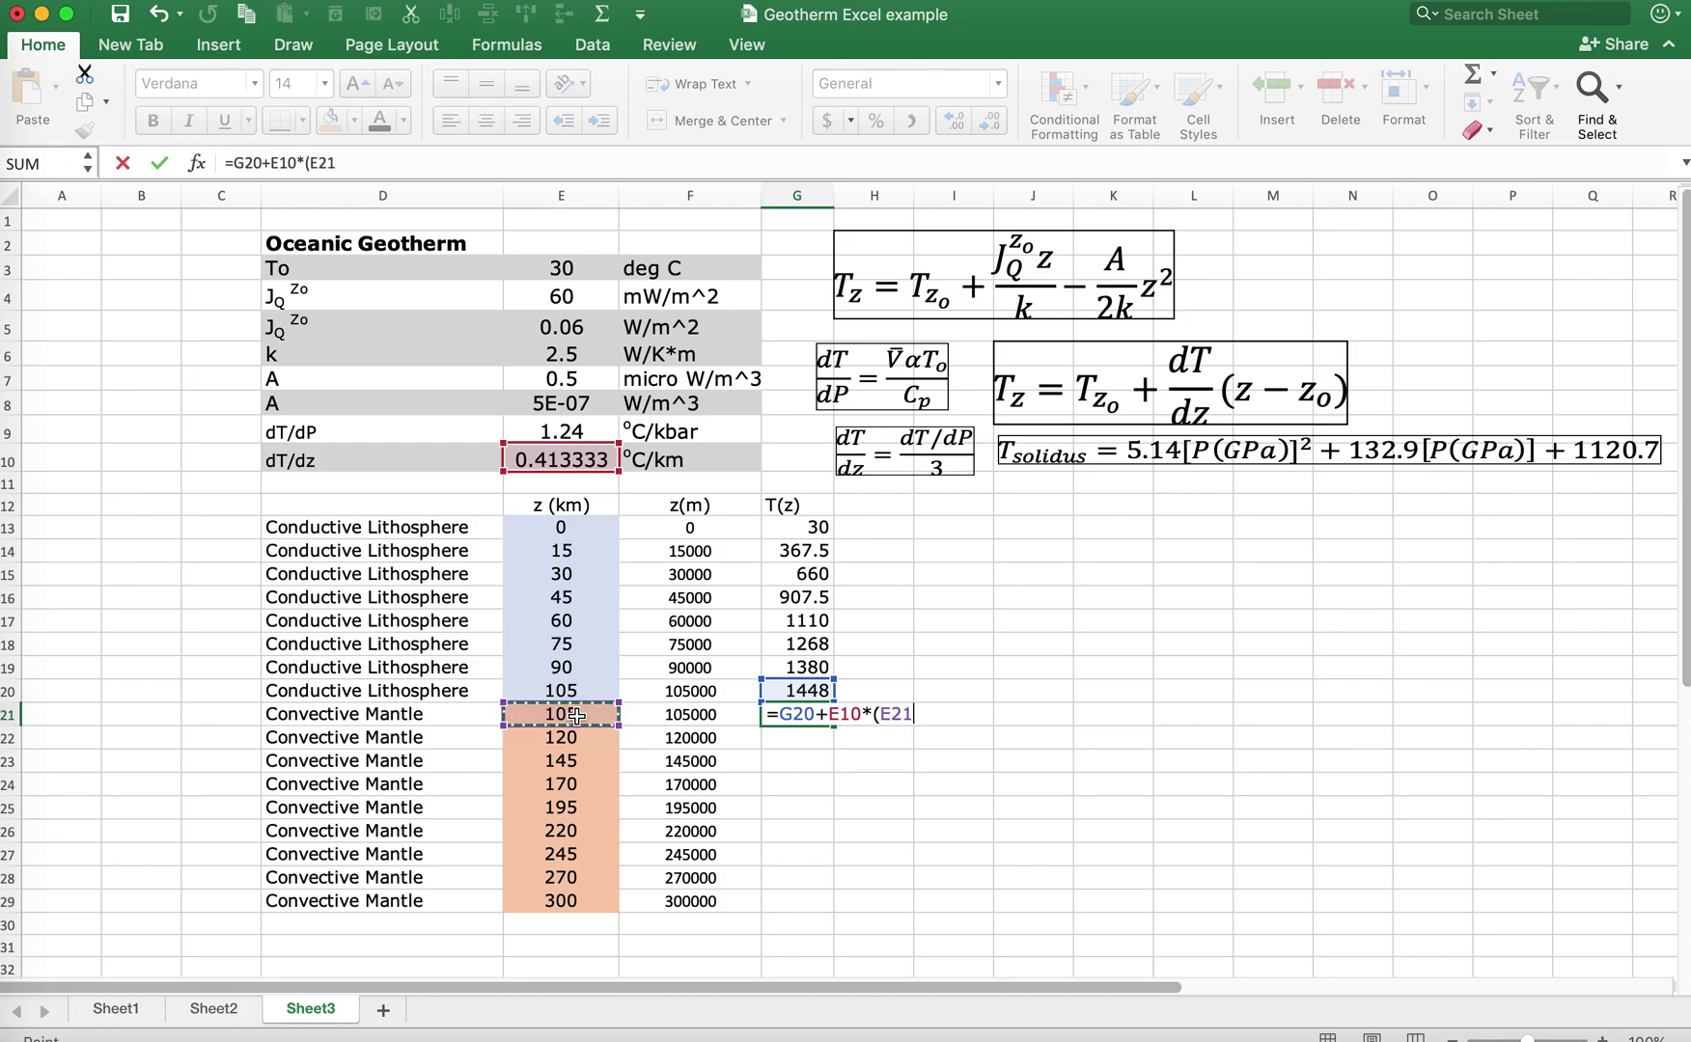
type("-")
left_click(564, 690)
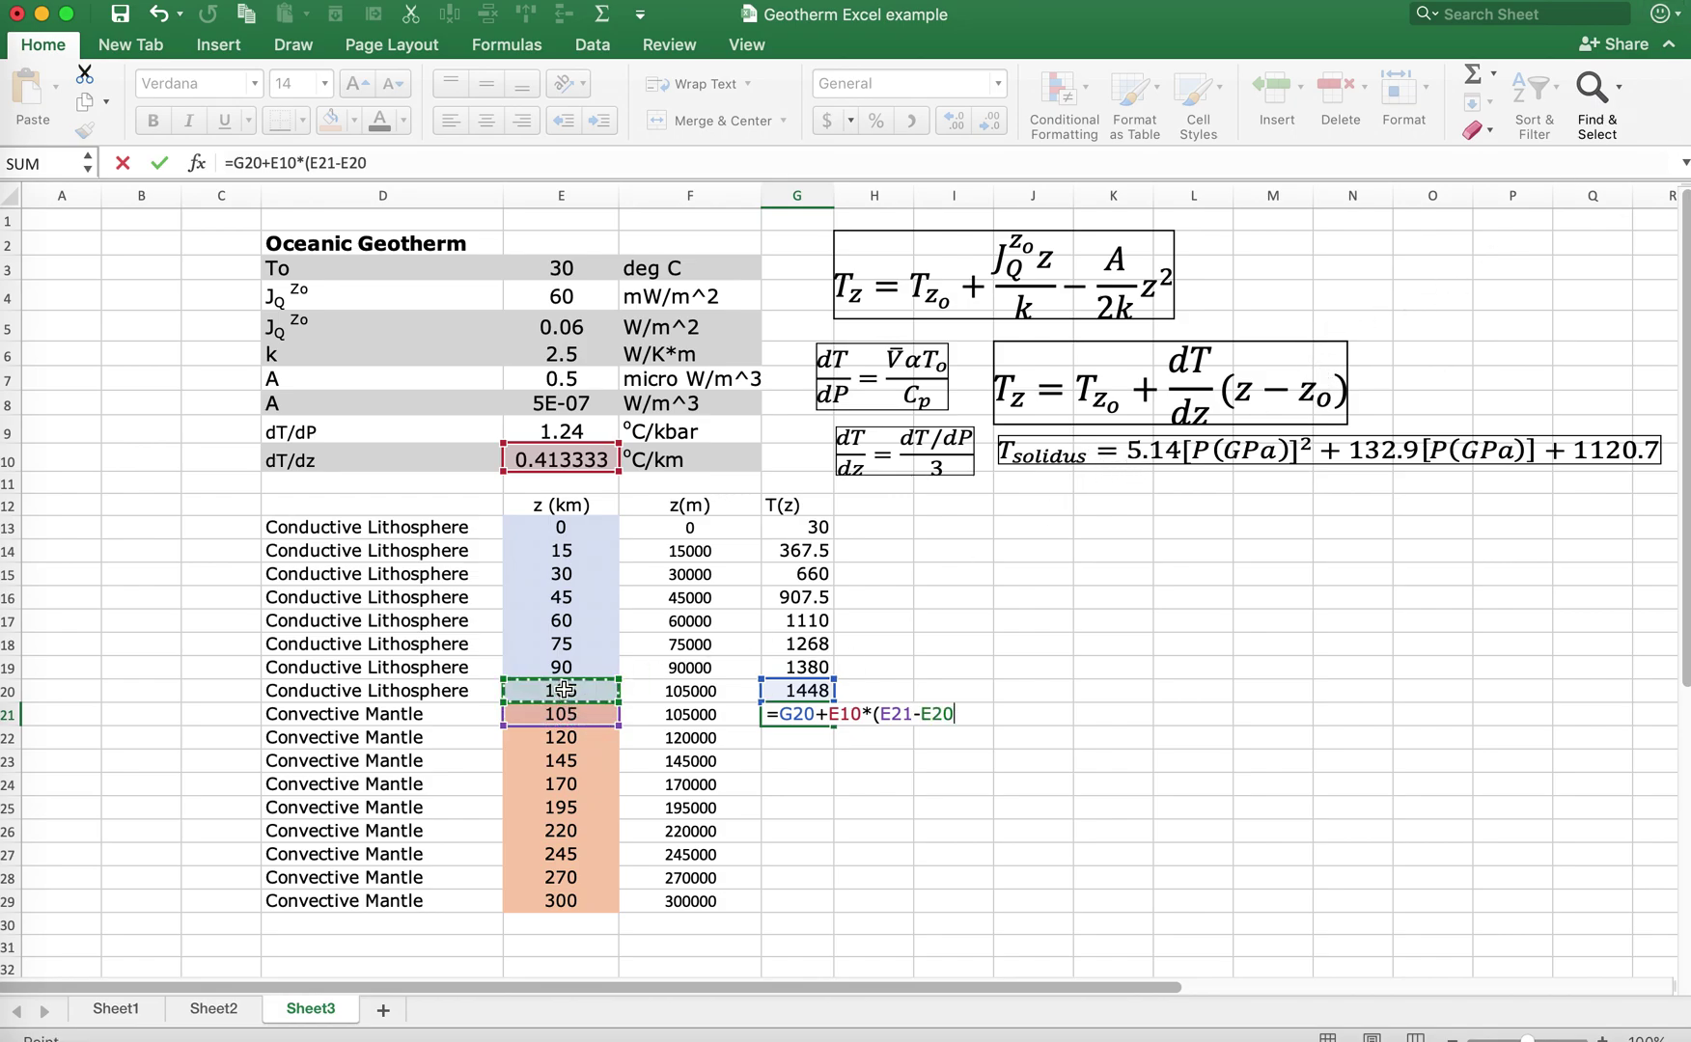
Step: Make the row references to G20, E10 and E20 absolute in G21's formula, and fill it down through G29
left_click(350, 164)
left_click(349, 166)
type("$")
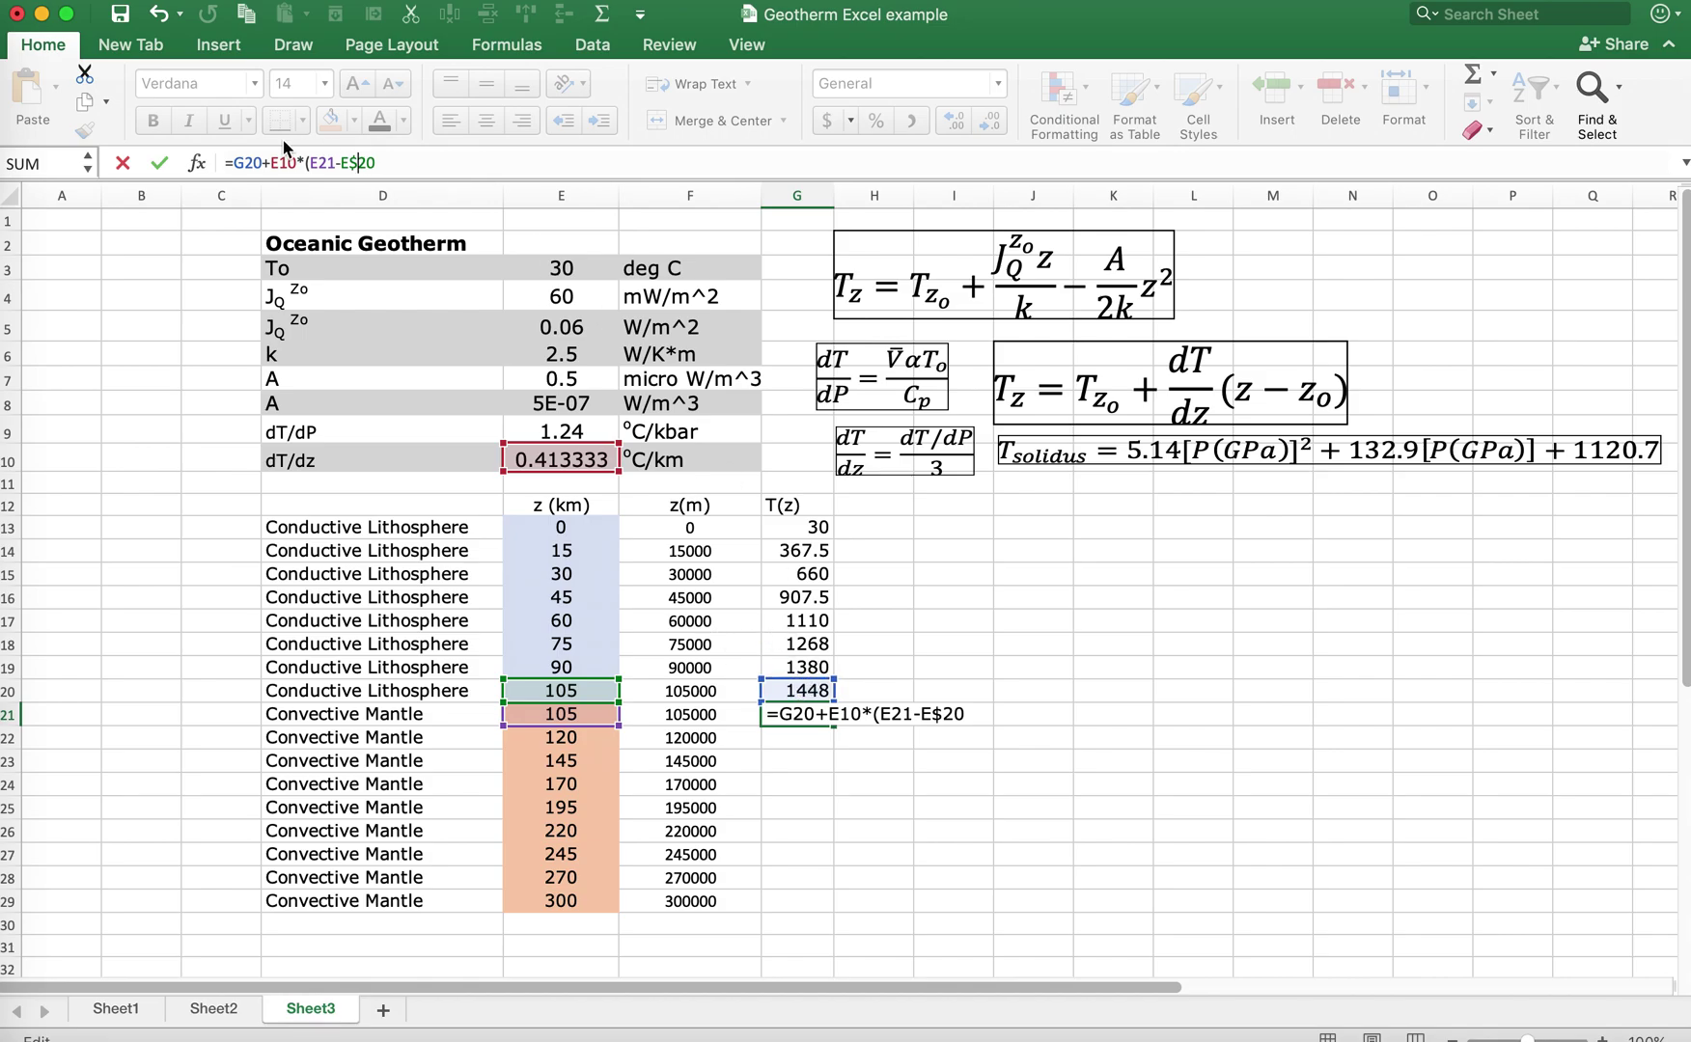
left_click(245, 166)
type("$")
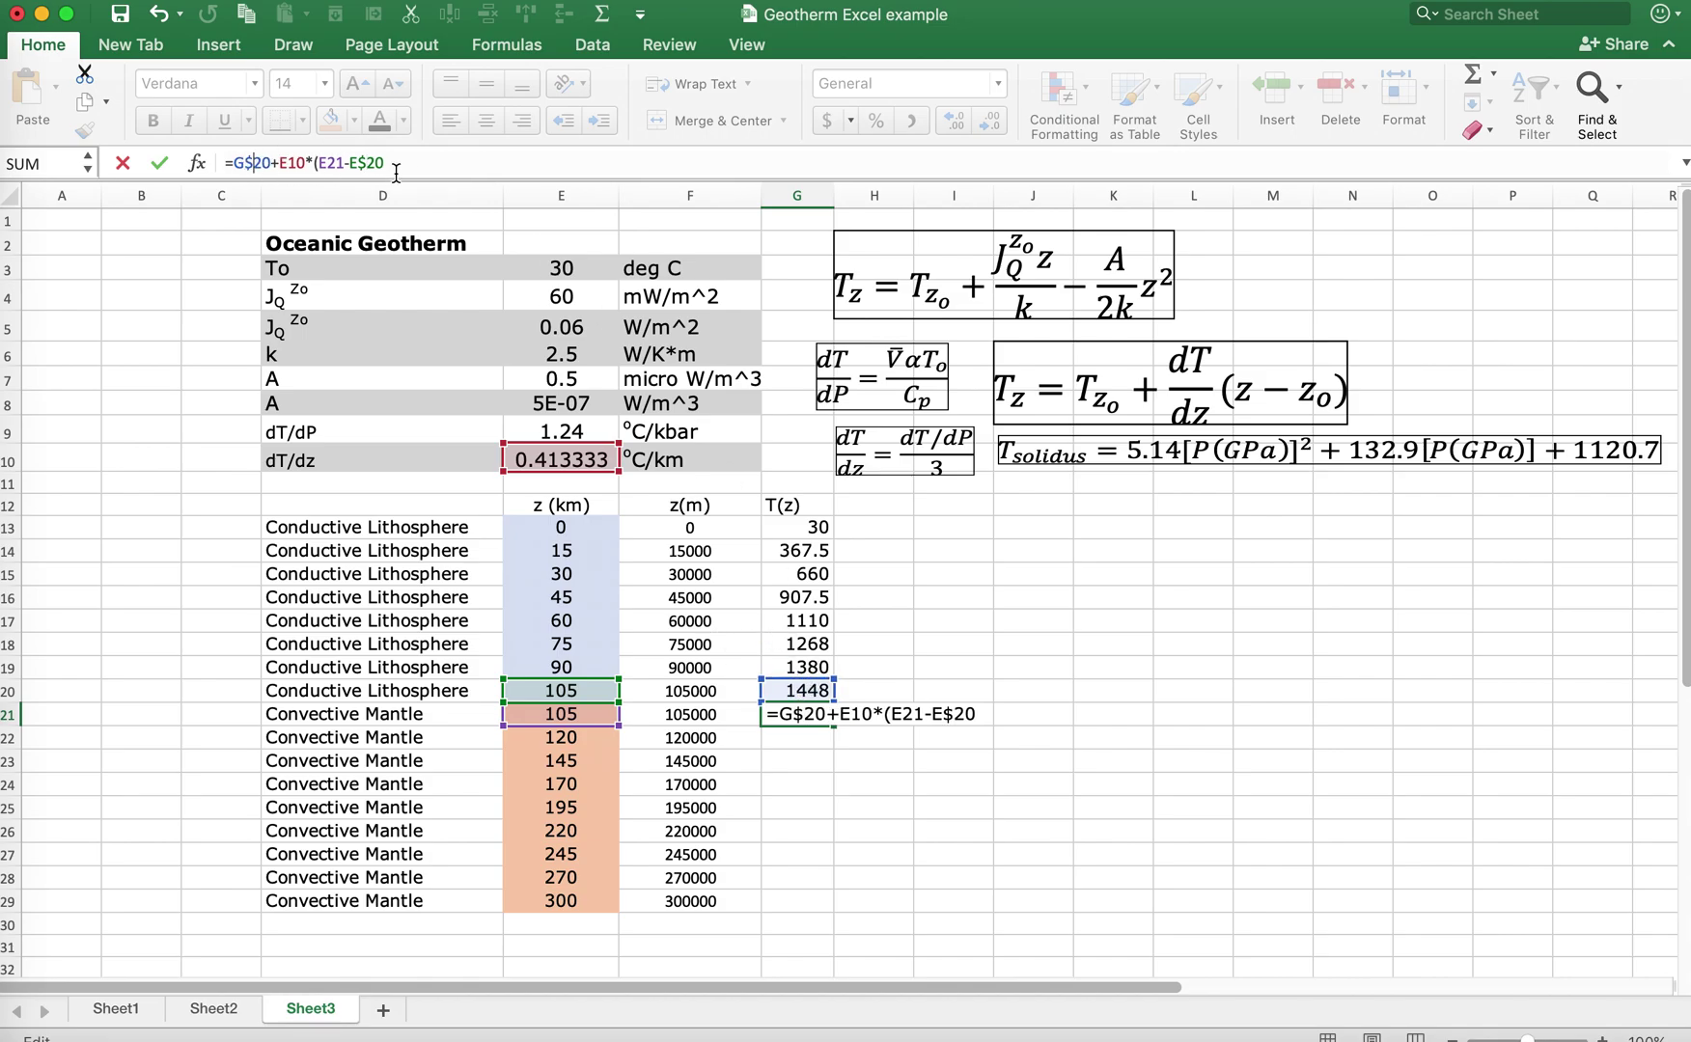
left_click(286, 164)
type("$")
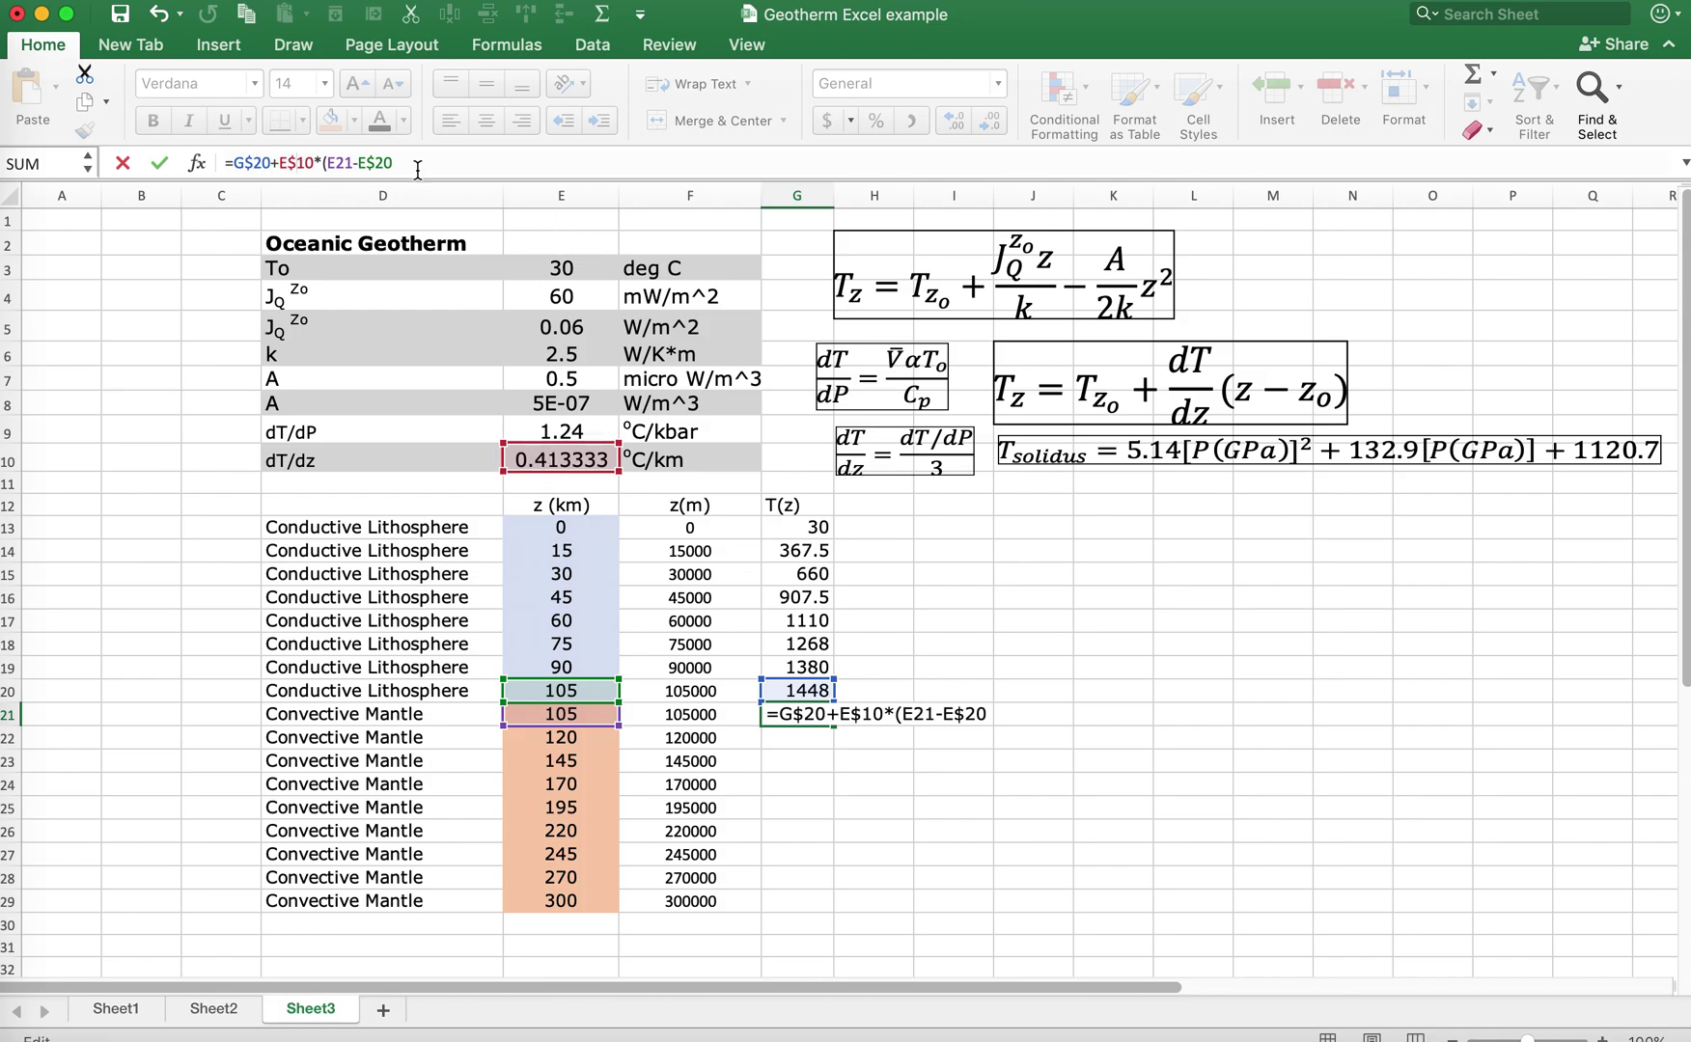
left_click(159, 163)
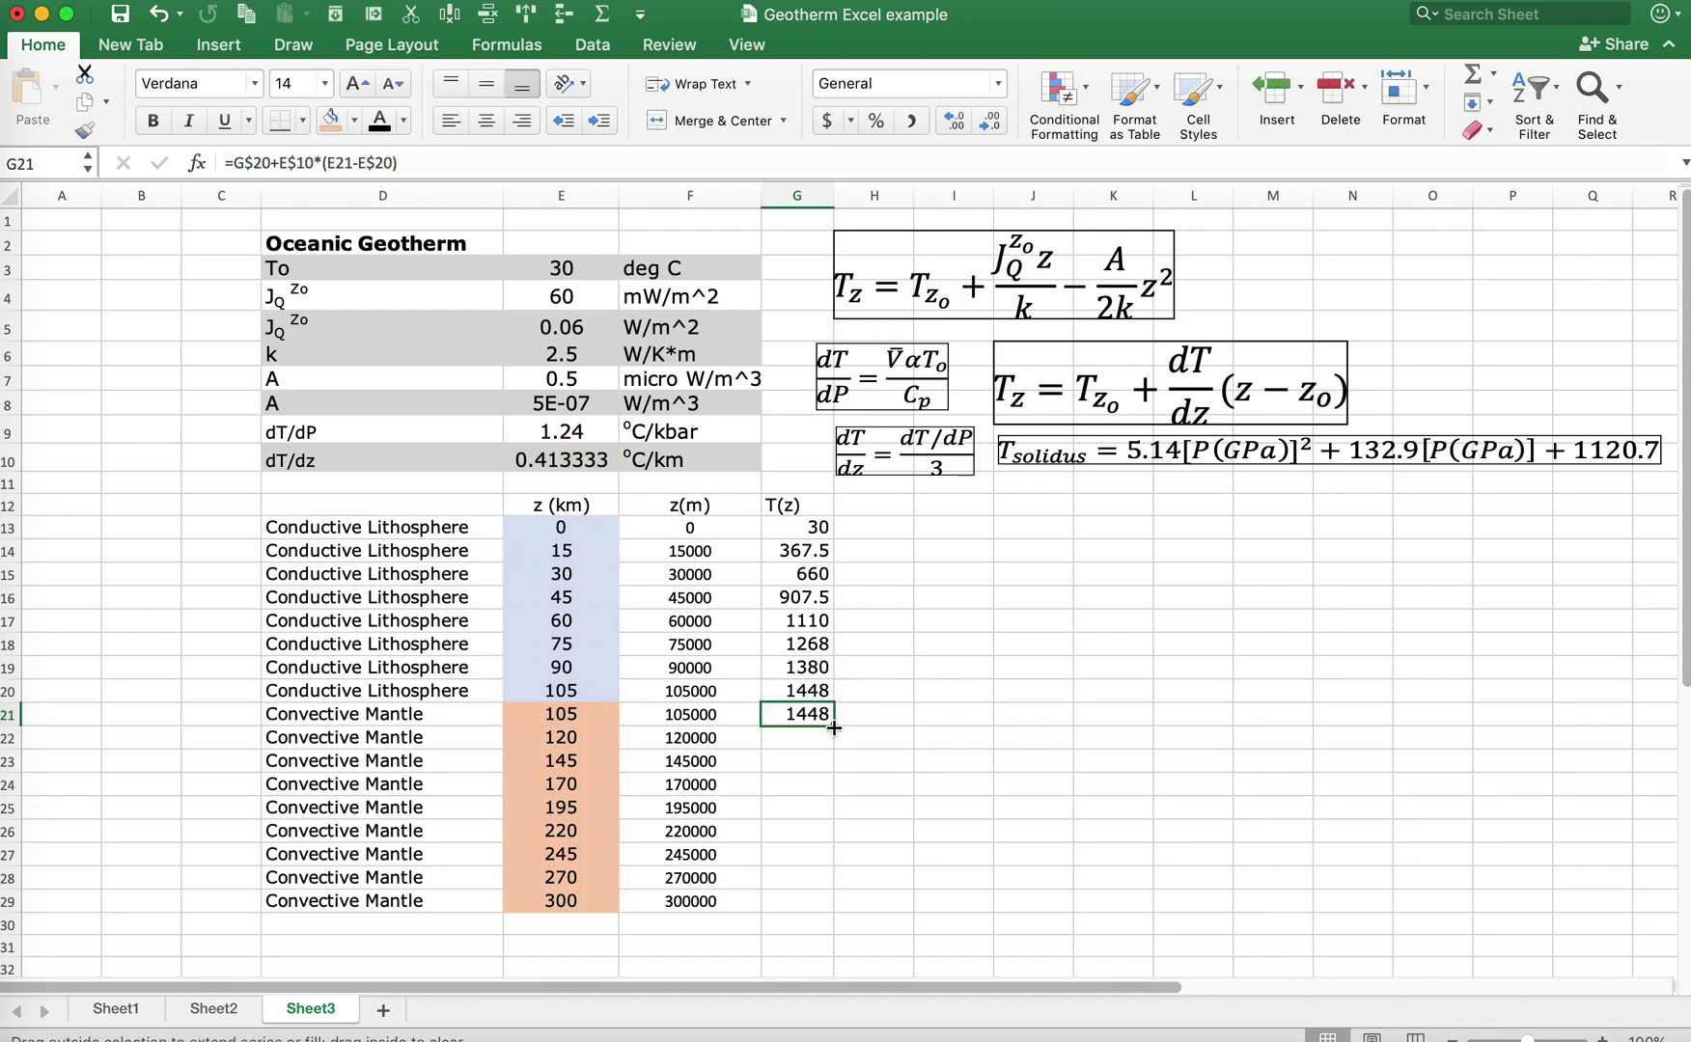
left_click_drag(836, 727, 830, 912)
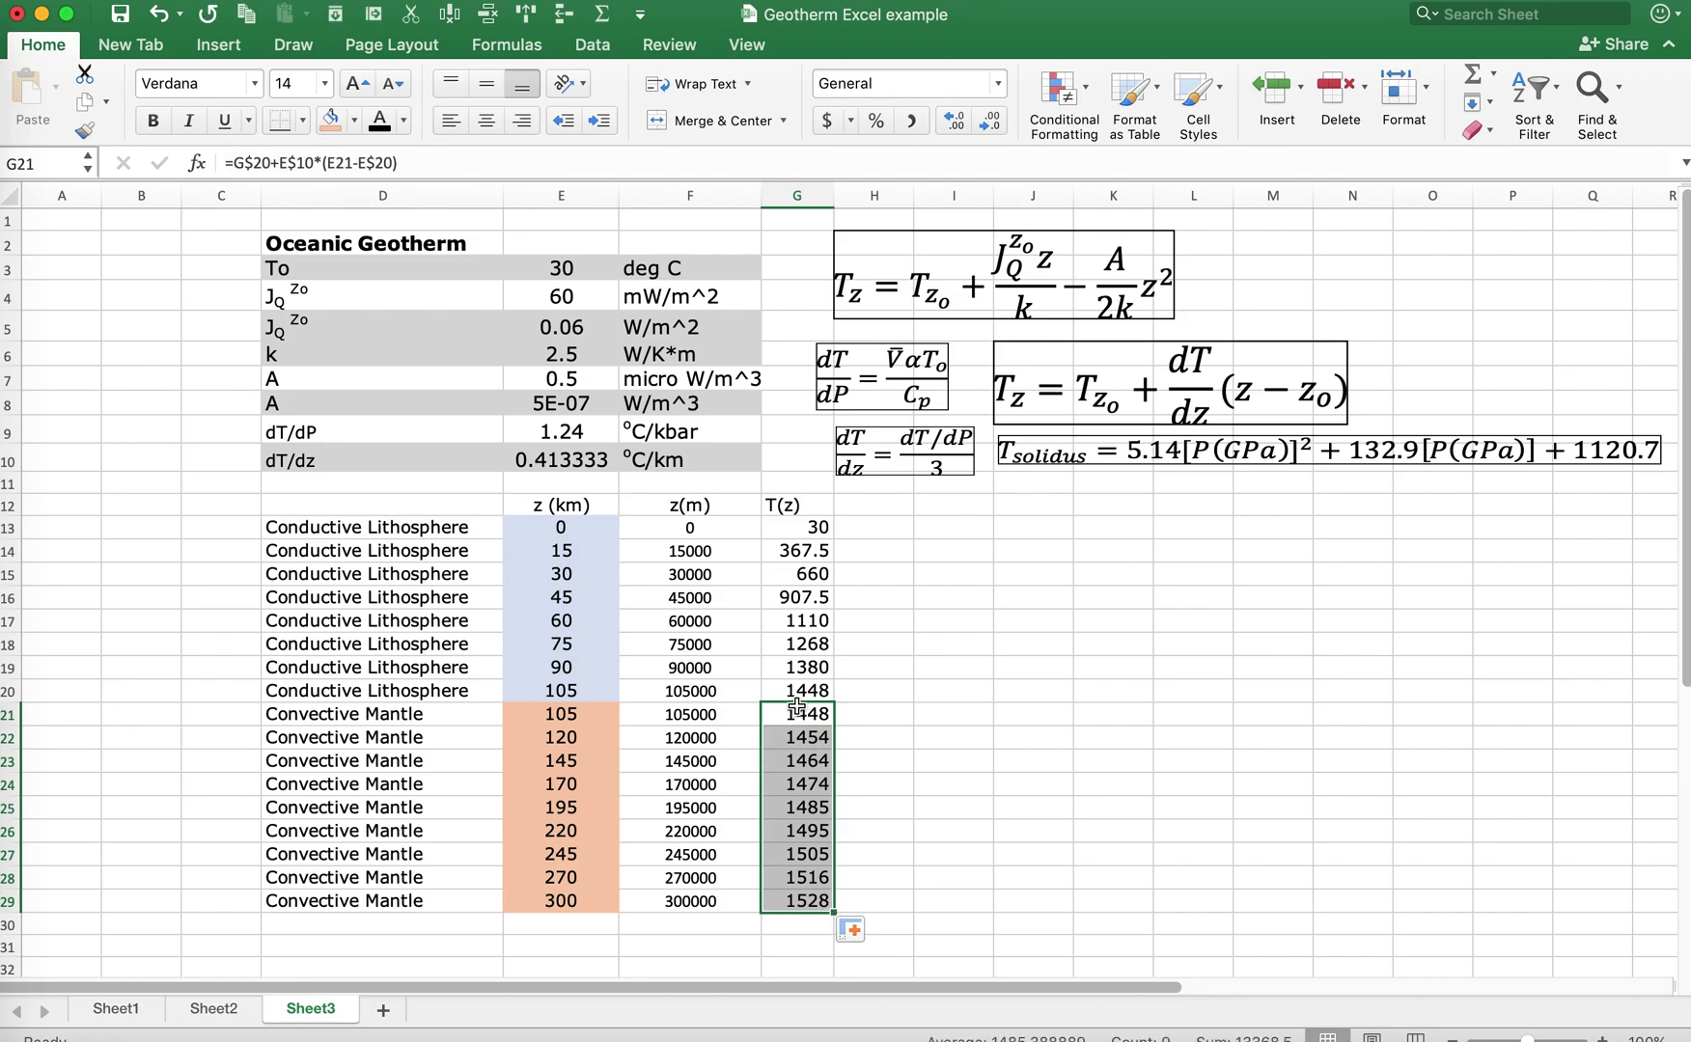
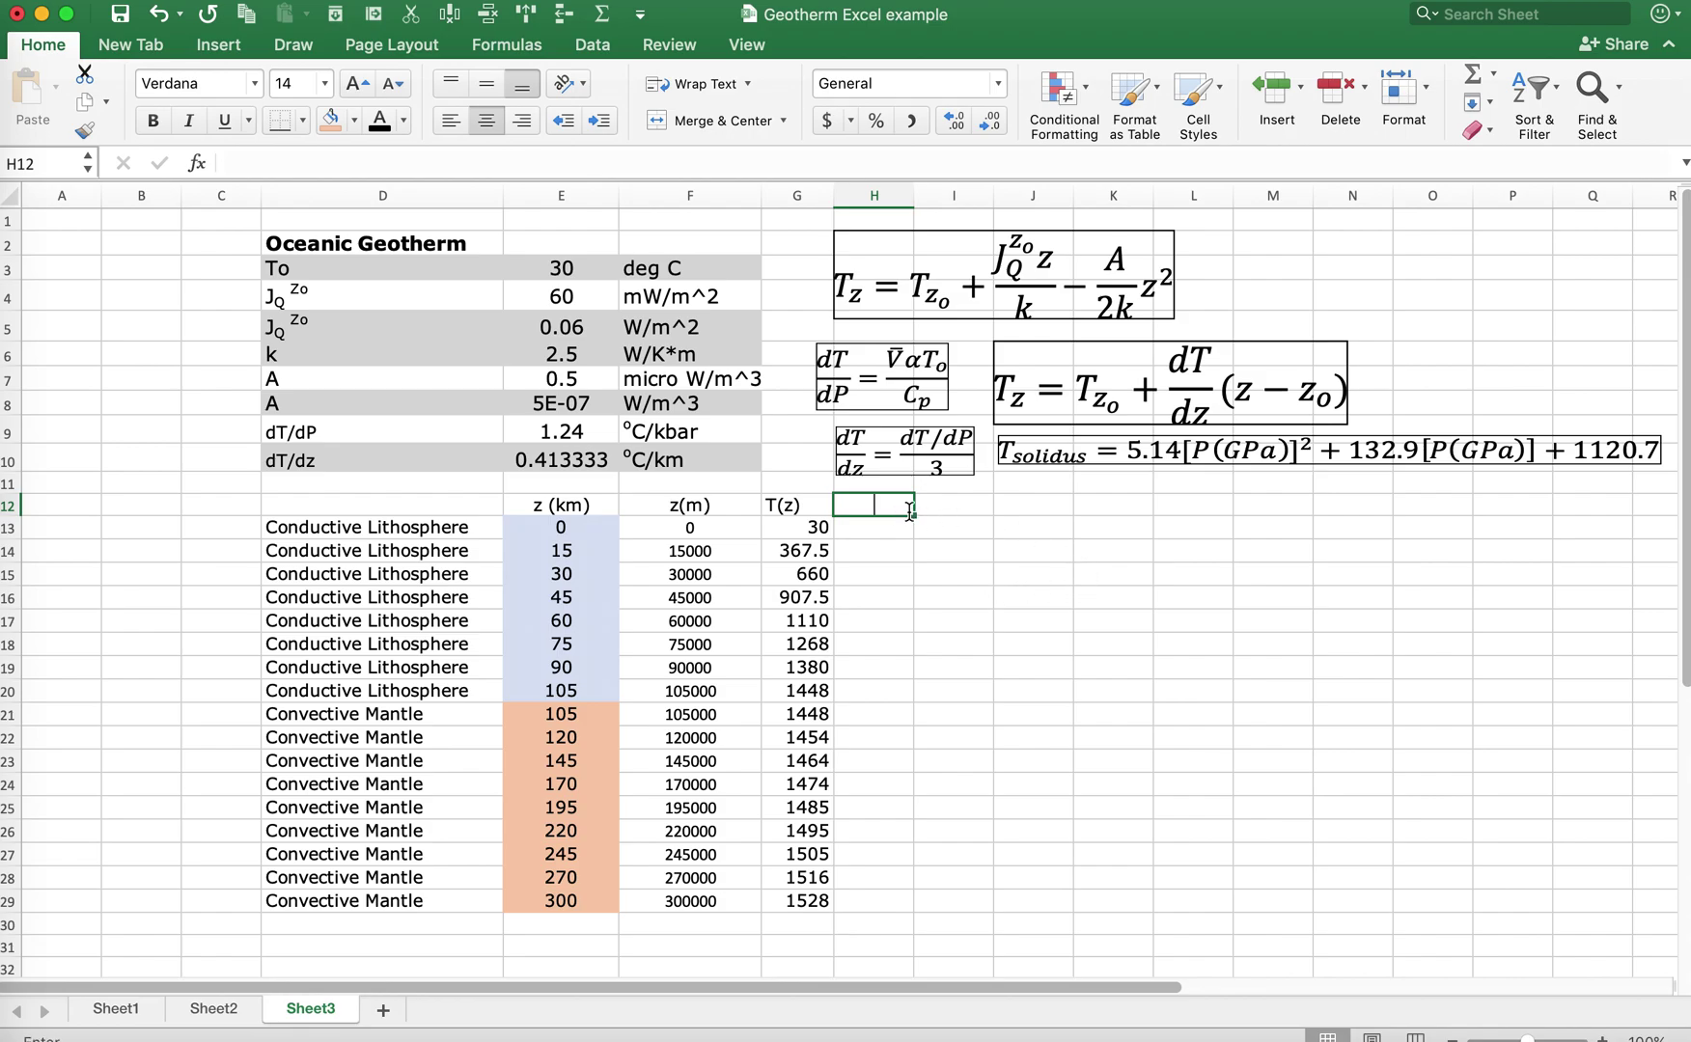
Step: Repeat the z (km) column in column H by entering =E12 in H12 and filling it down through H29
type("=")
left_click(561, 505)
key("Return")
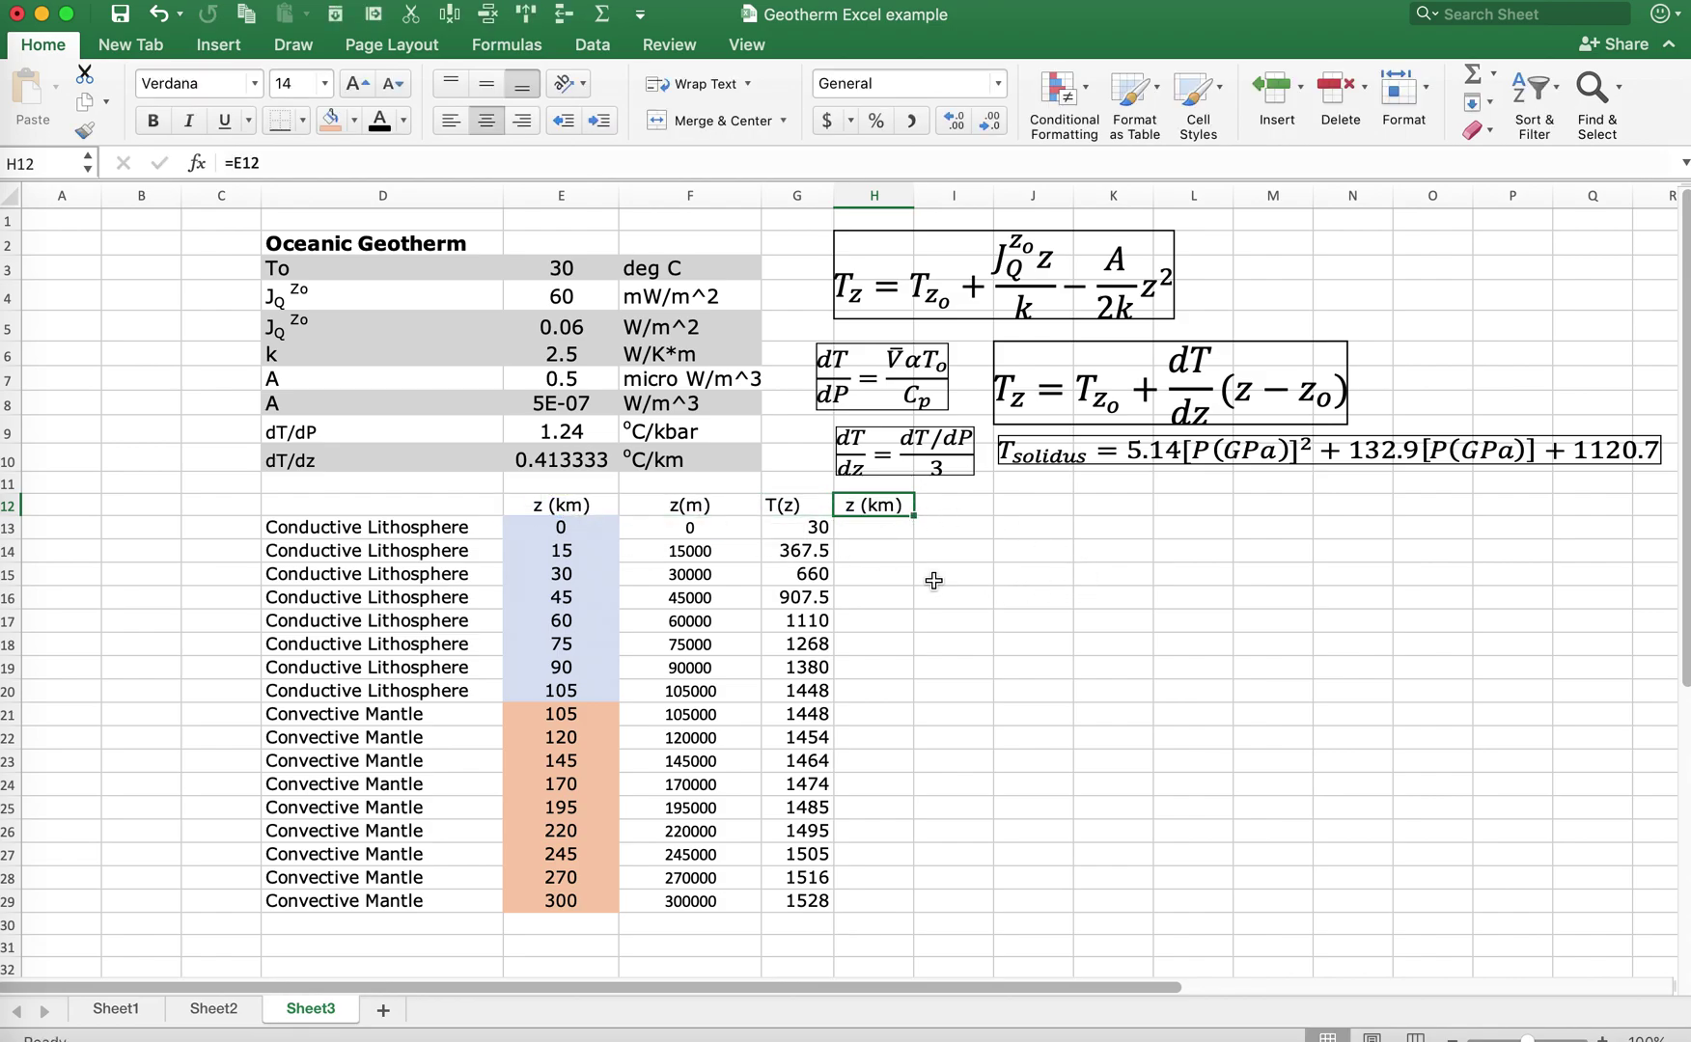
left_click_drag(914, 513, 904, 908)
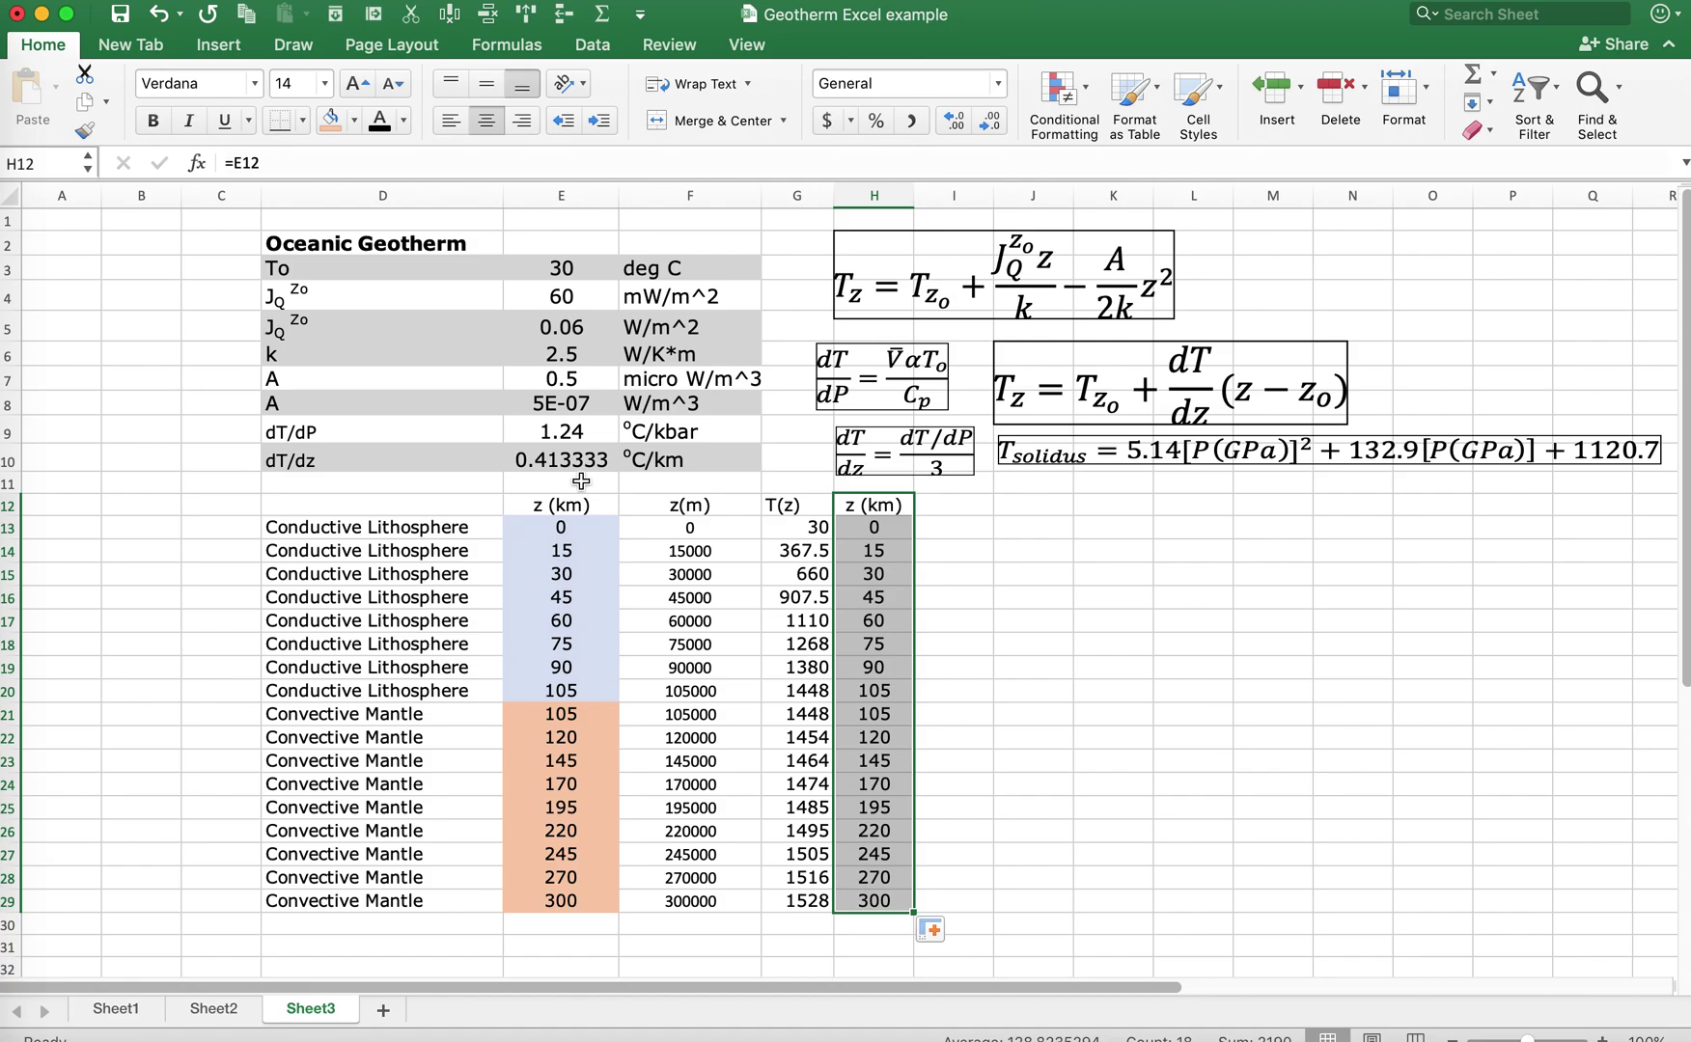
Step: Label the T(z) column x in G11 and the adjacent z (km) column y in H11
left_click(805, 486)
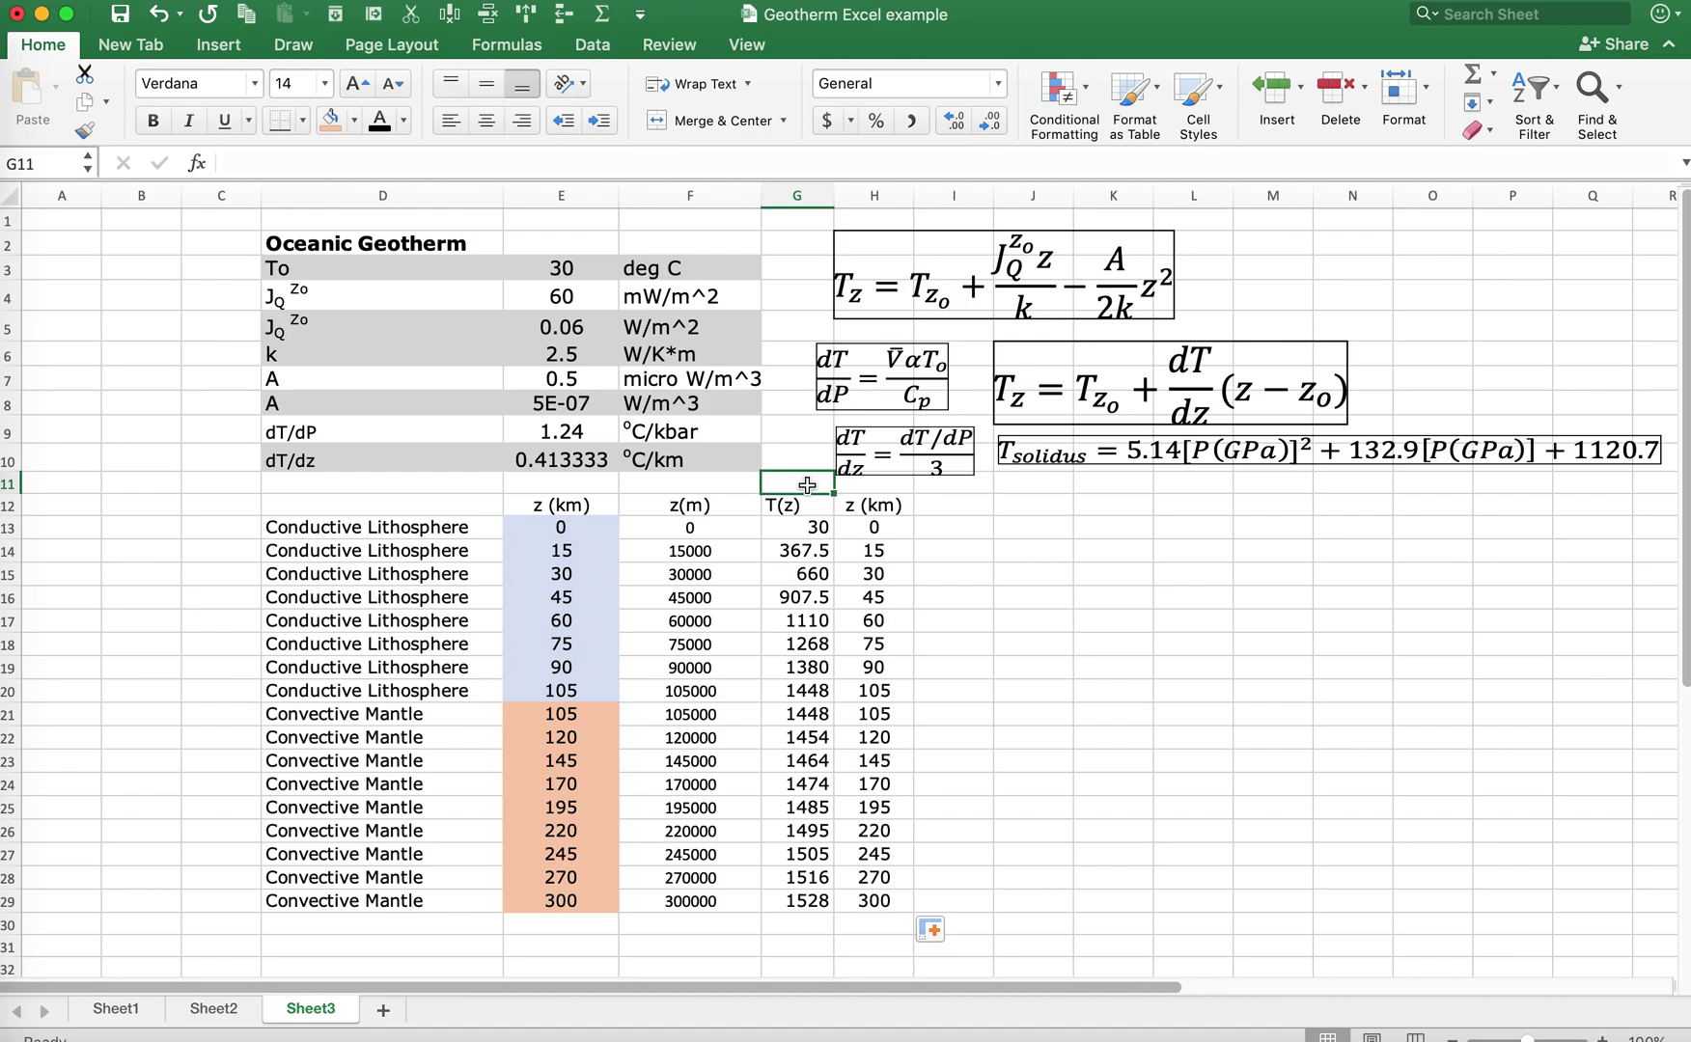
type("x")
key("Tab")
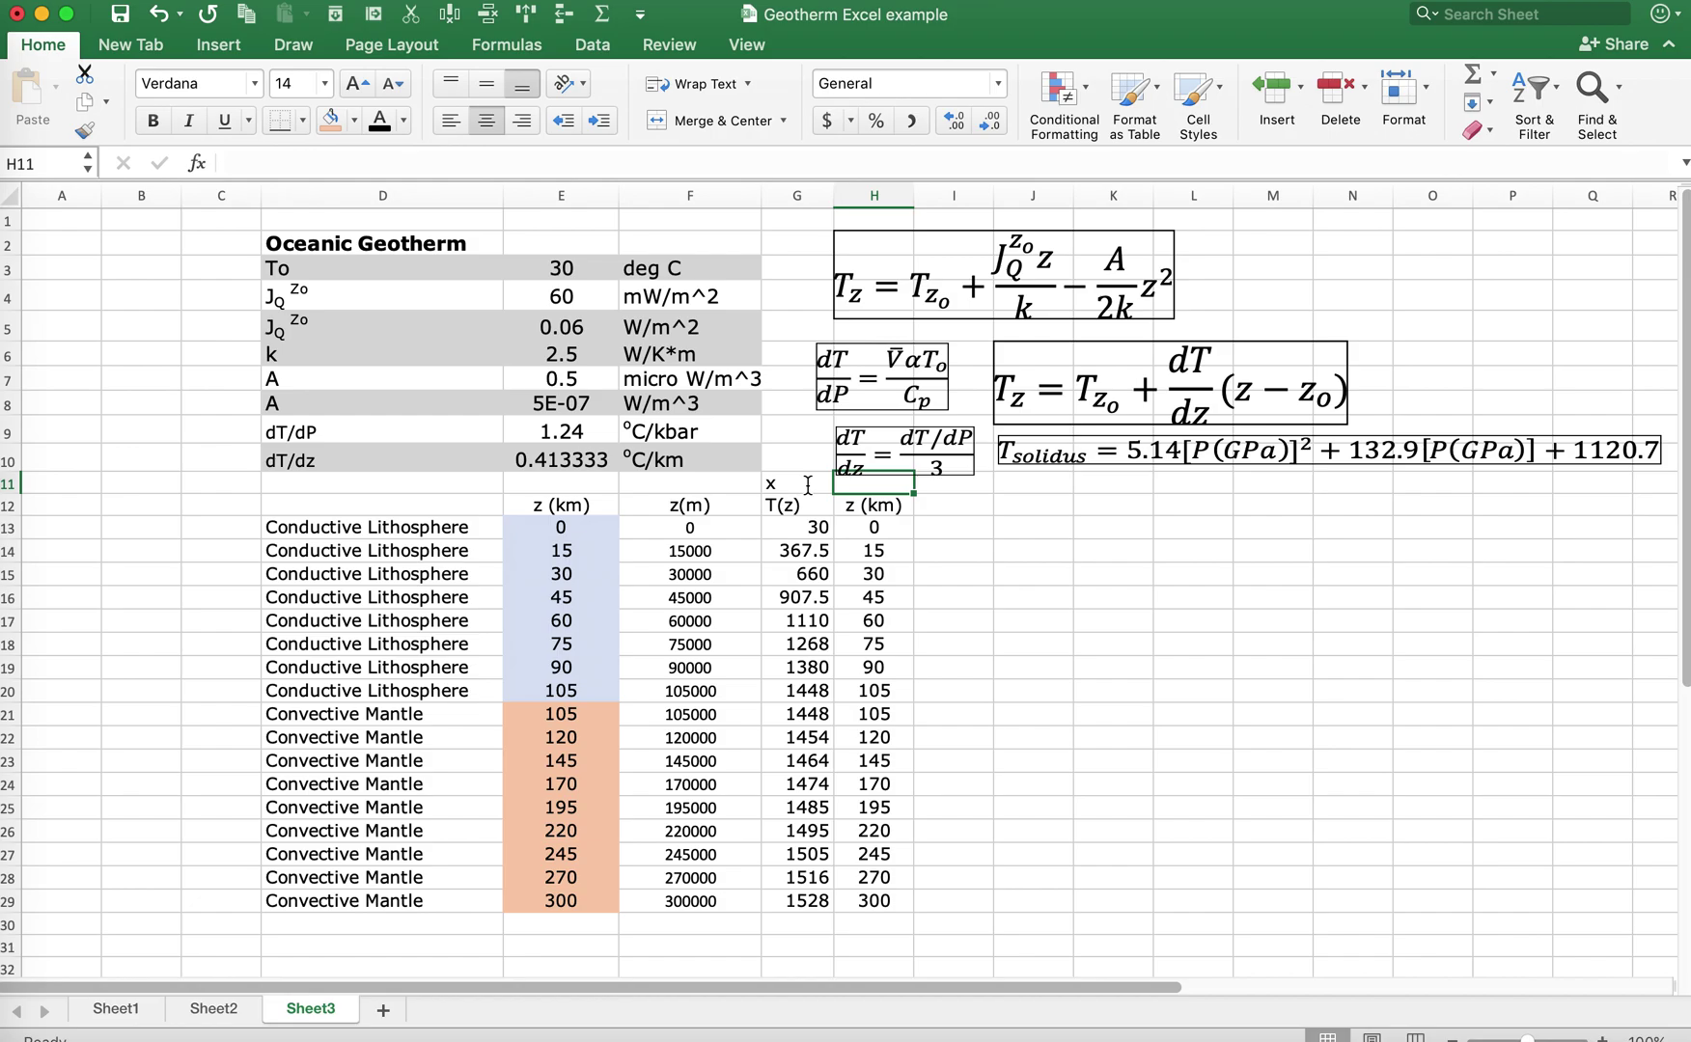
type("y")
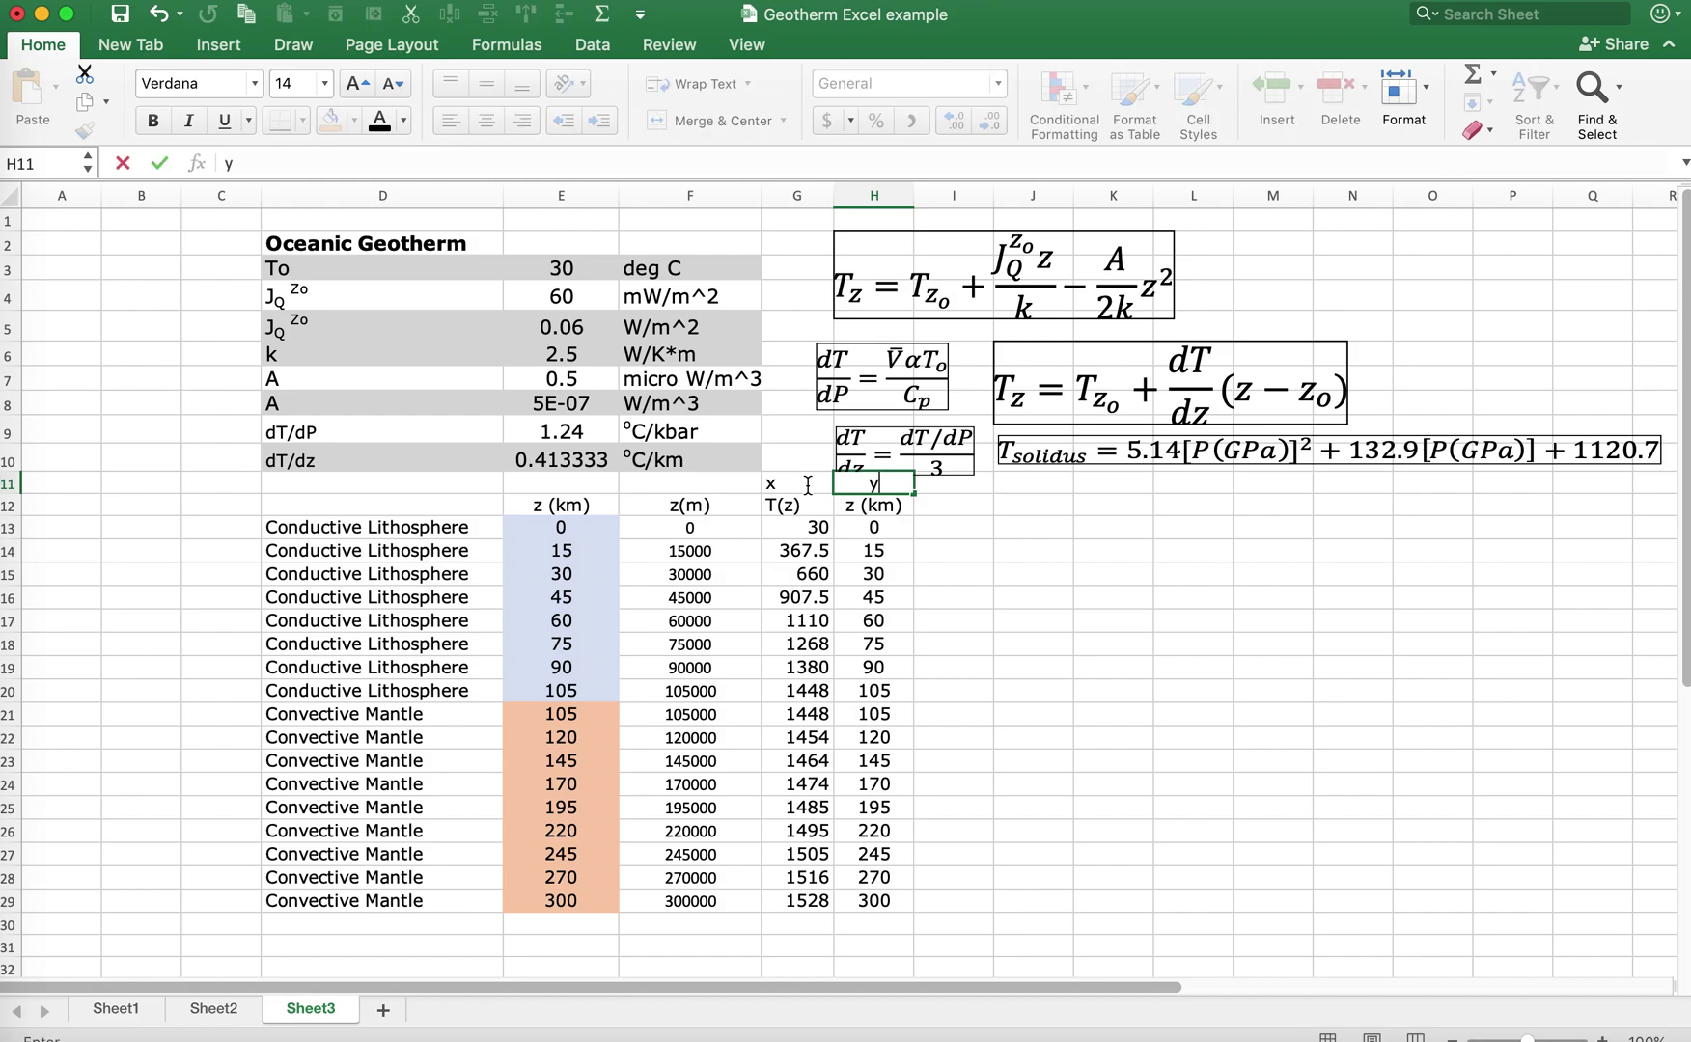
Step: Insert a markers-only scatter chart of G13:H29 and place it below the solidus equation, beside the data table
left_click_drag(811, 533, 886, 912)
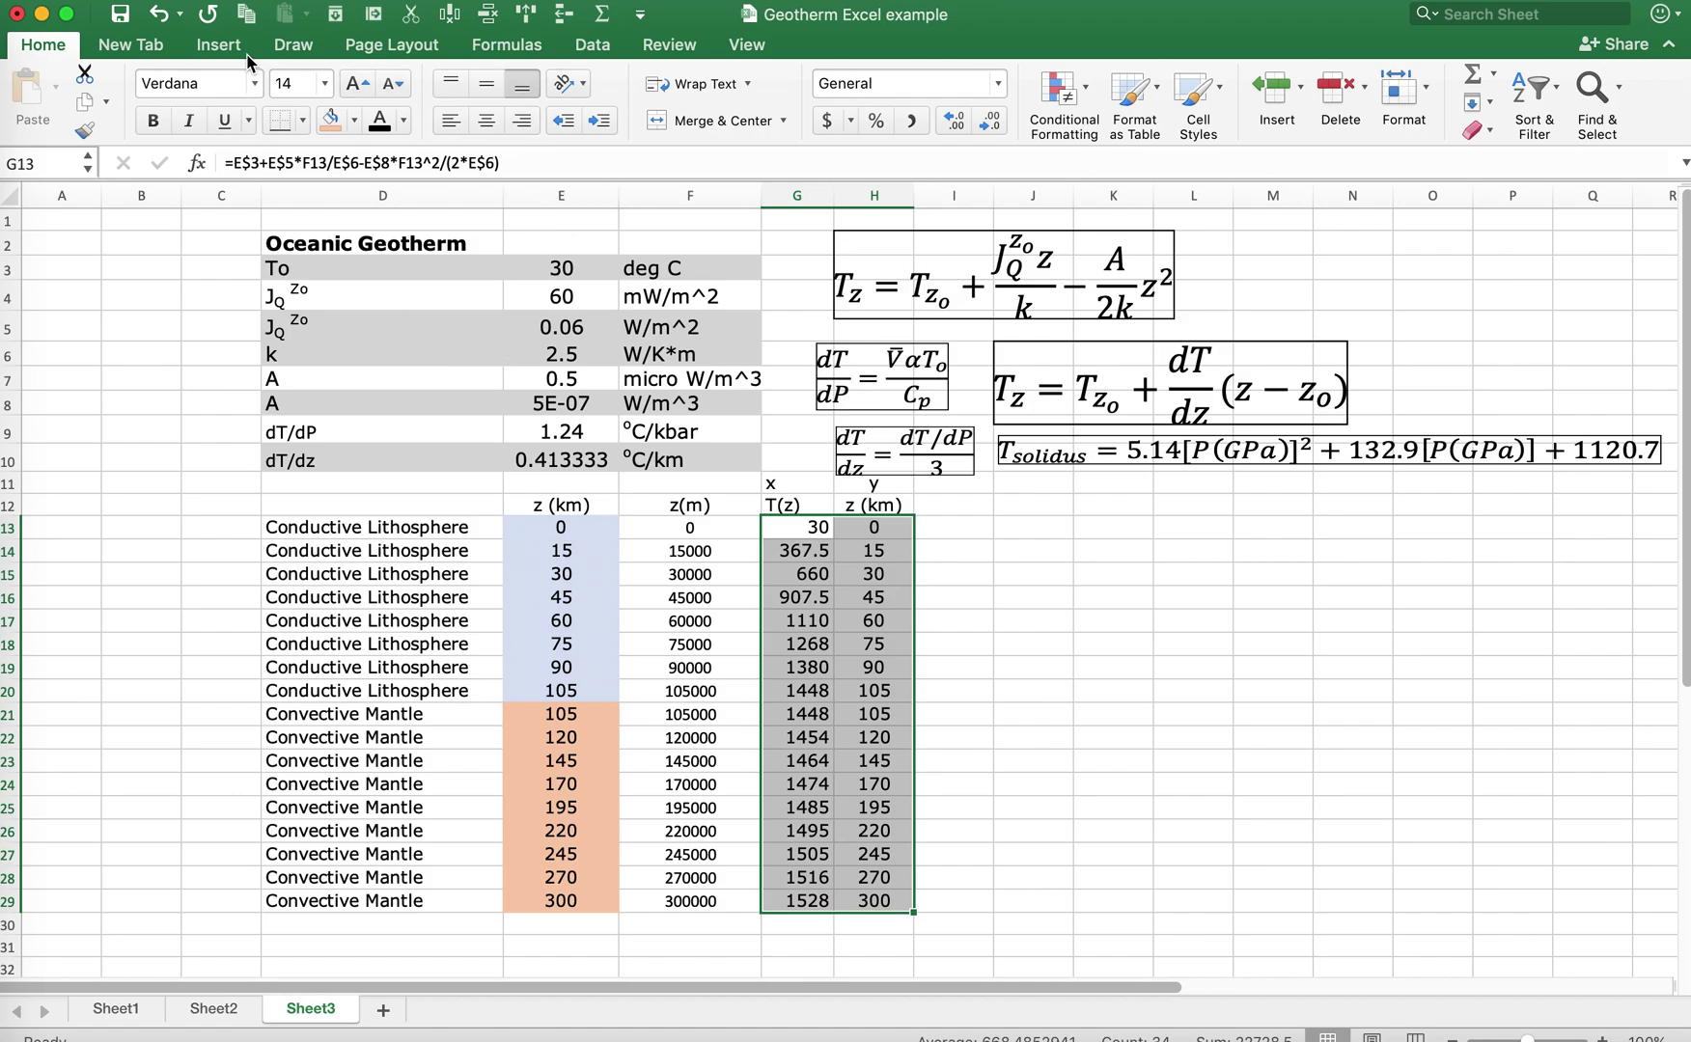
left_click(219, 46)
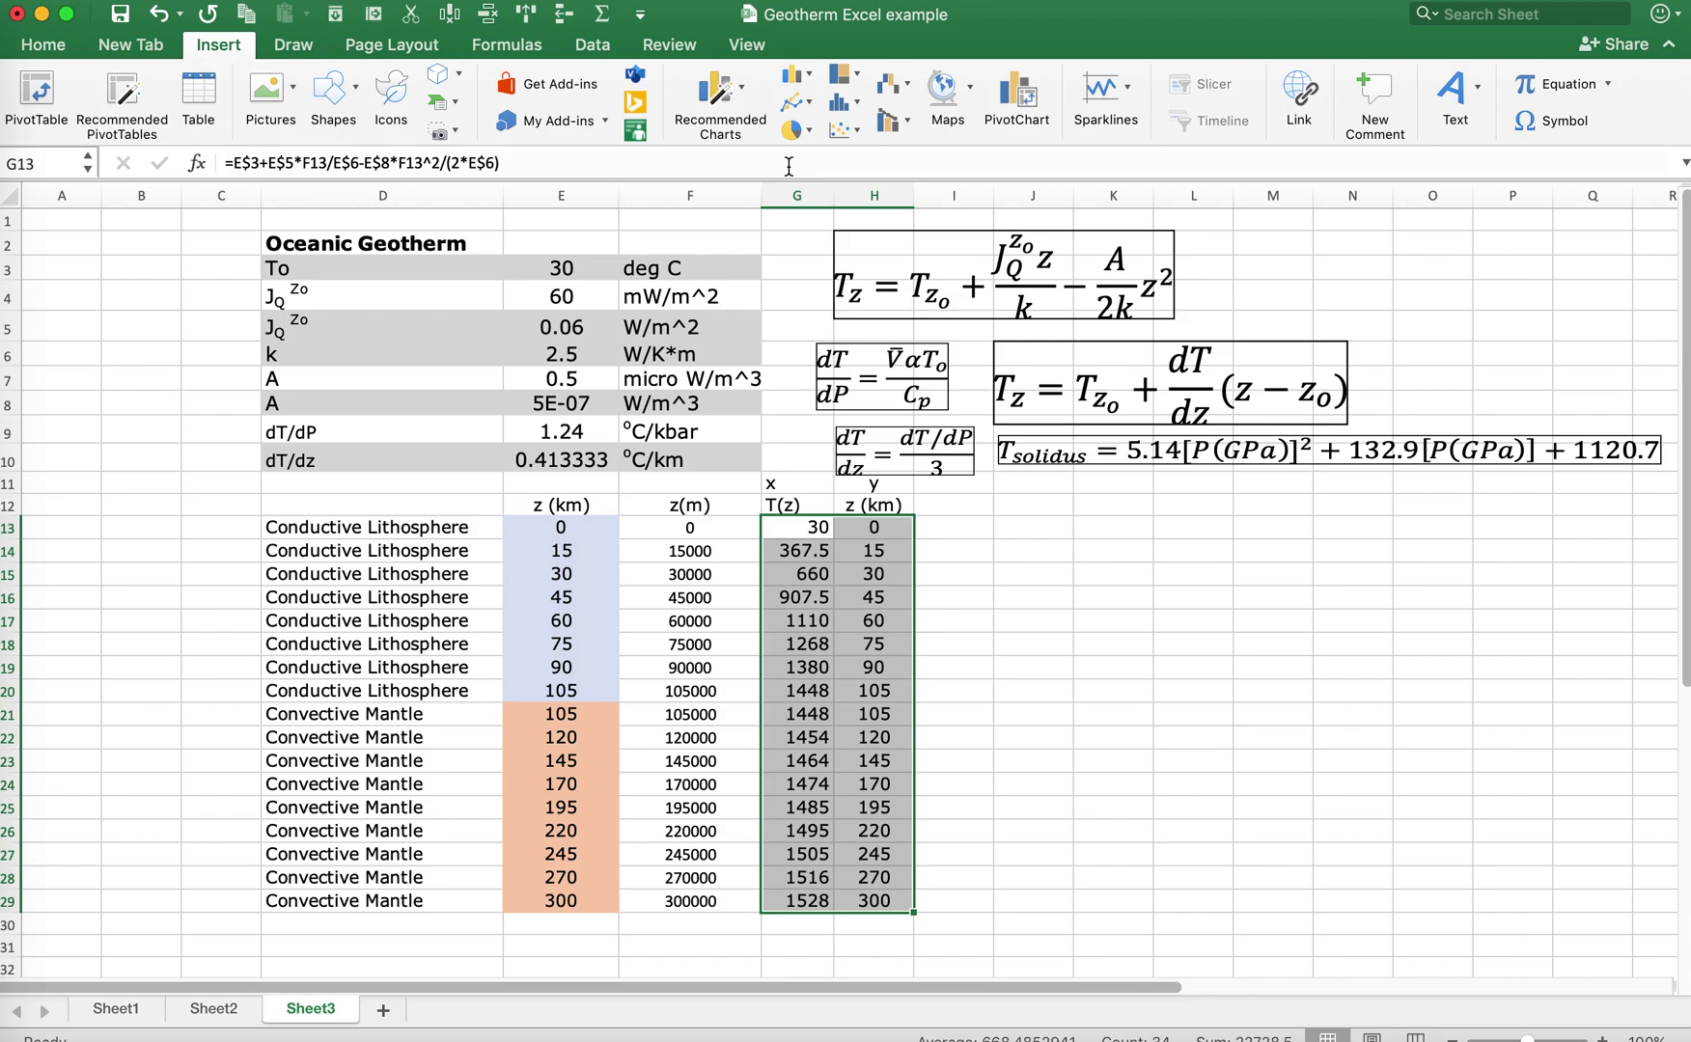
left_click(849, 131)
left_click(882, 238)
left_click_drag(888, 473, 1272, 539)
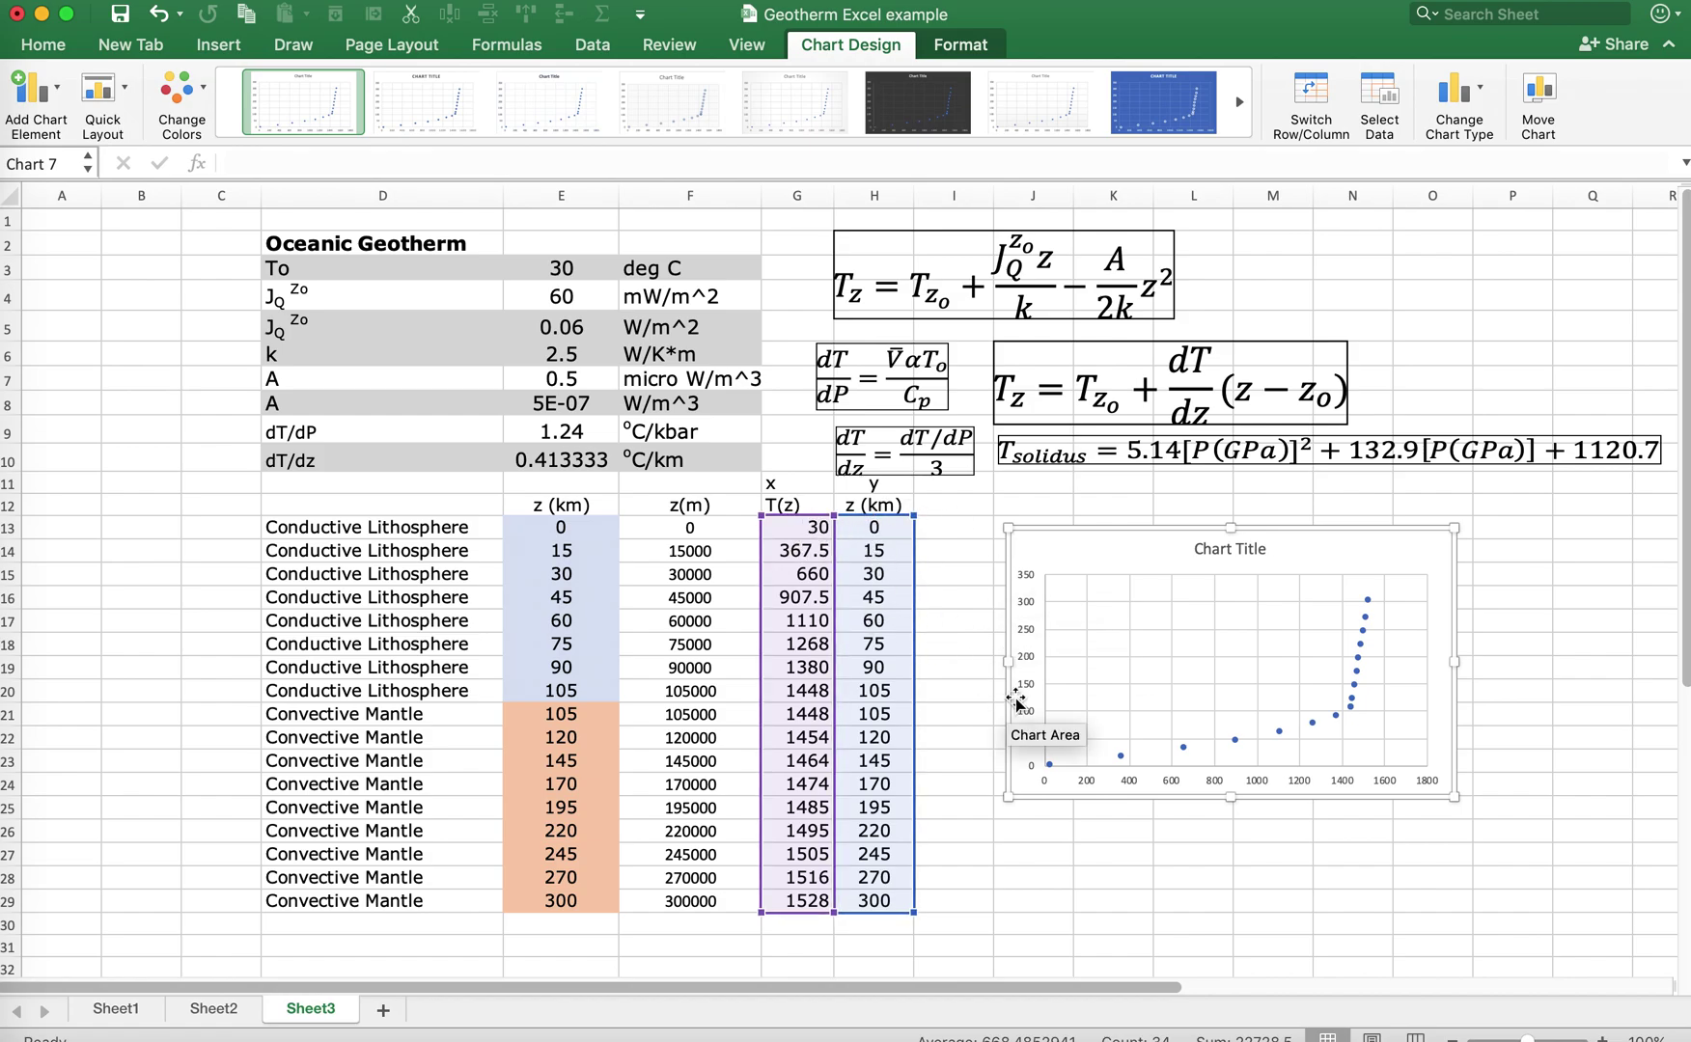
Step: Set the chart's vertical depth axis to show its values in reverse order
double_click(1027, 627)
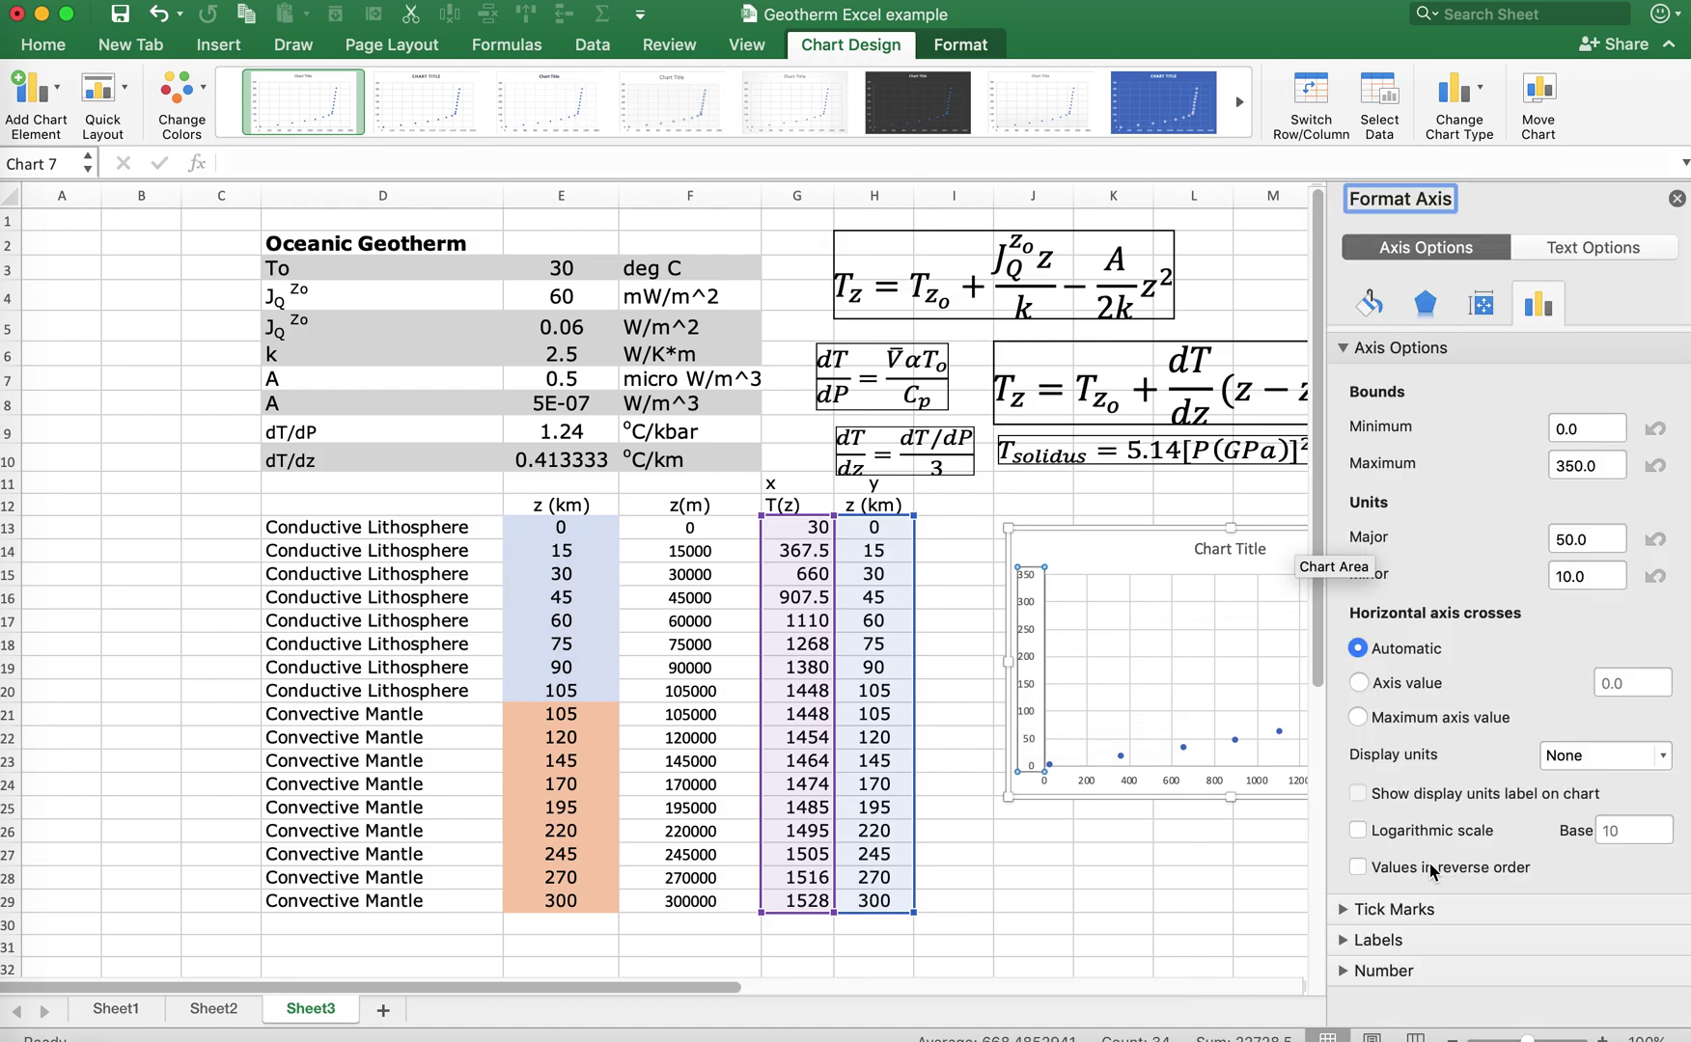
left_click(1360, 867)
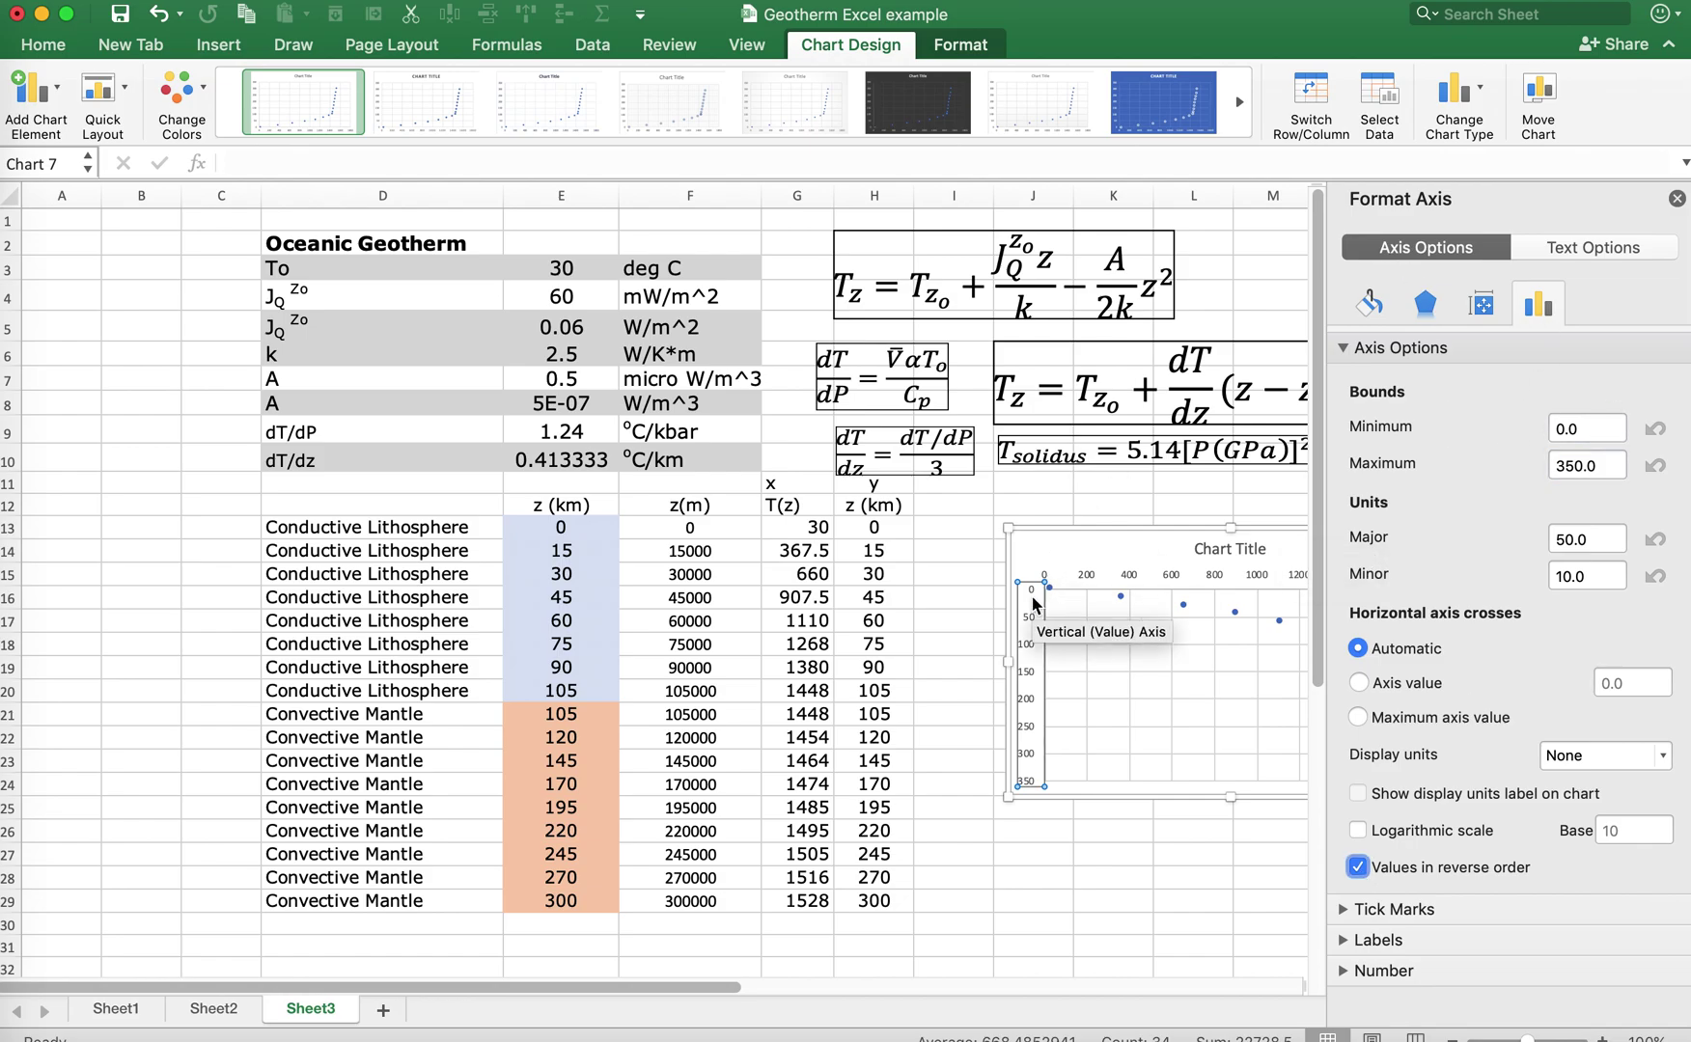
scroll(1033, 605, "right", 5)
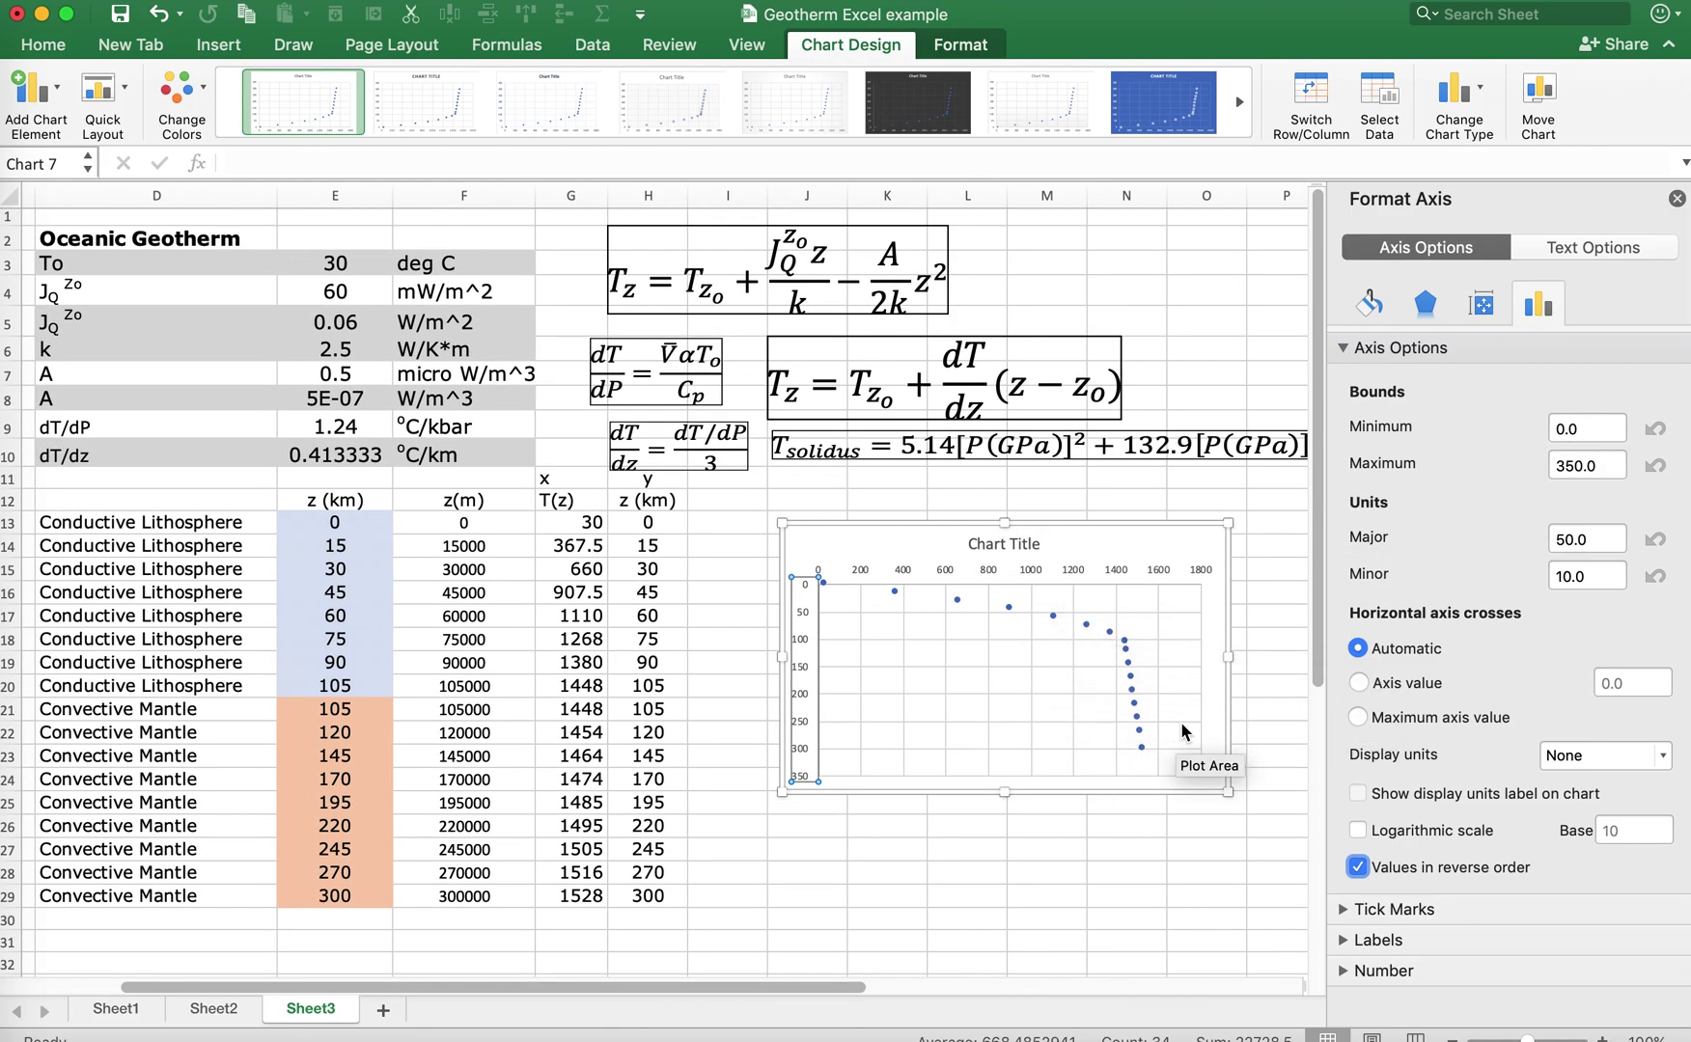
left_click(1371, 307)
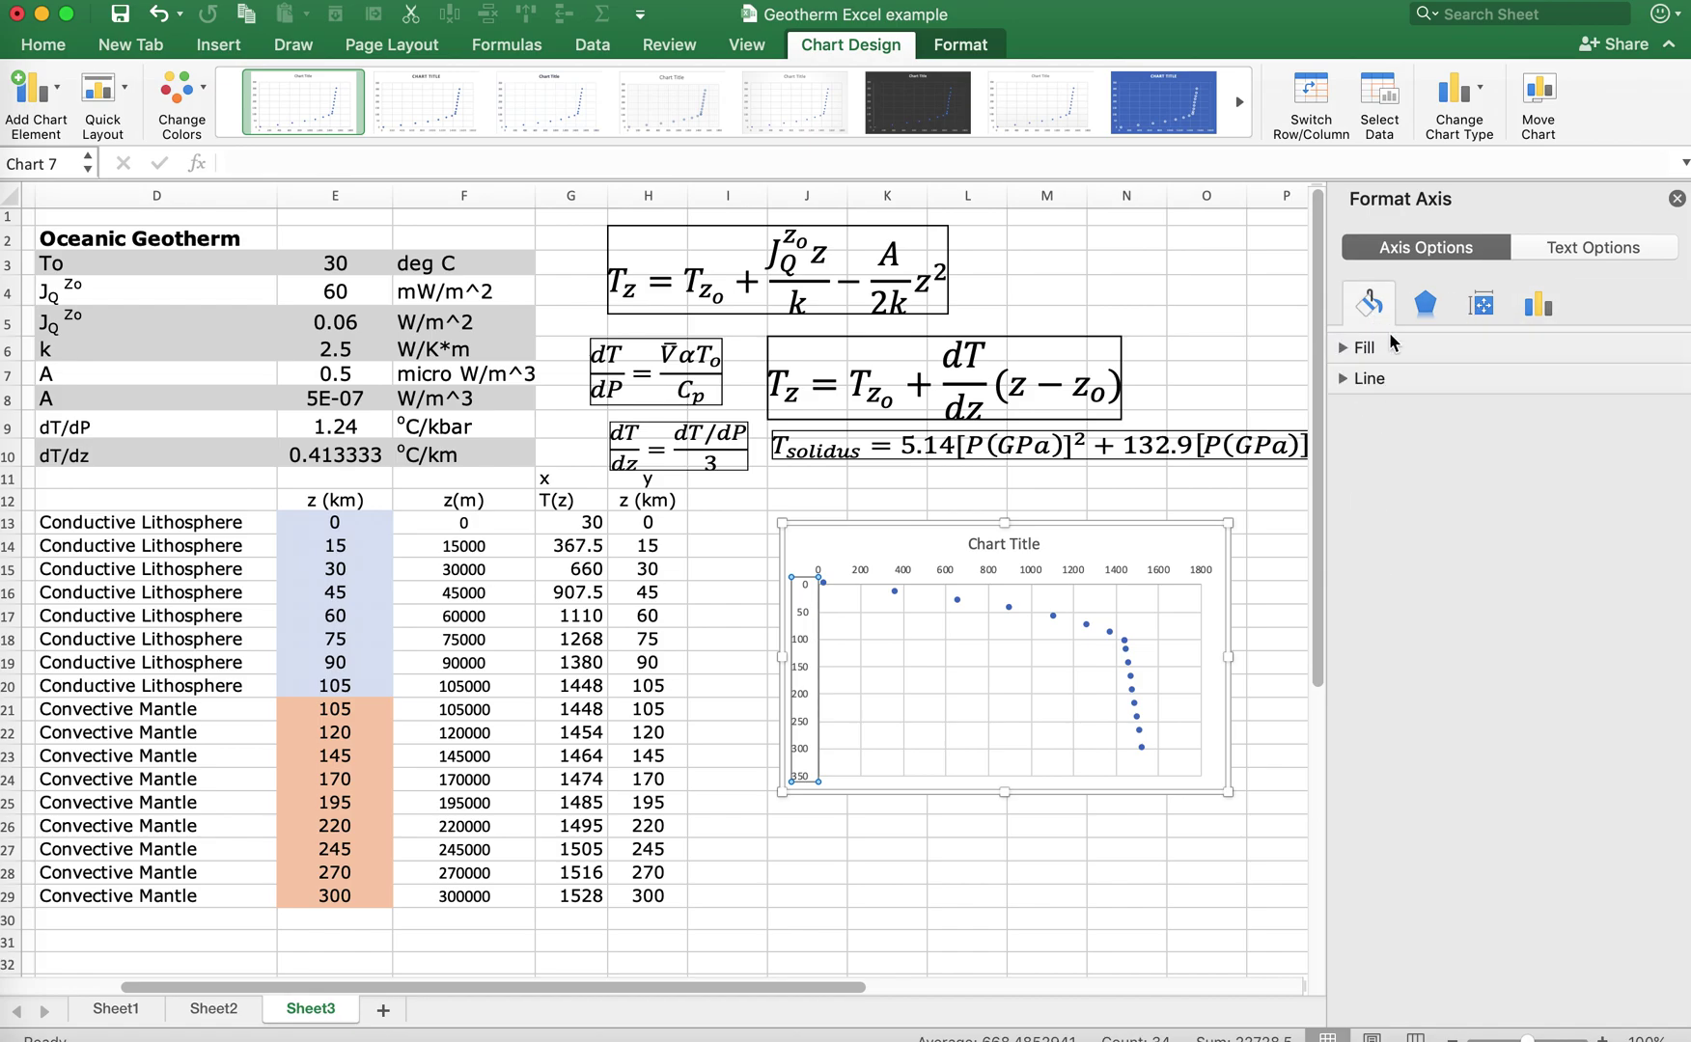
left_click(1538, 307)
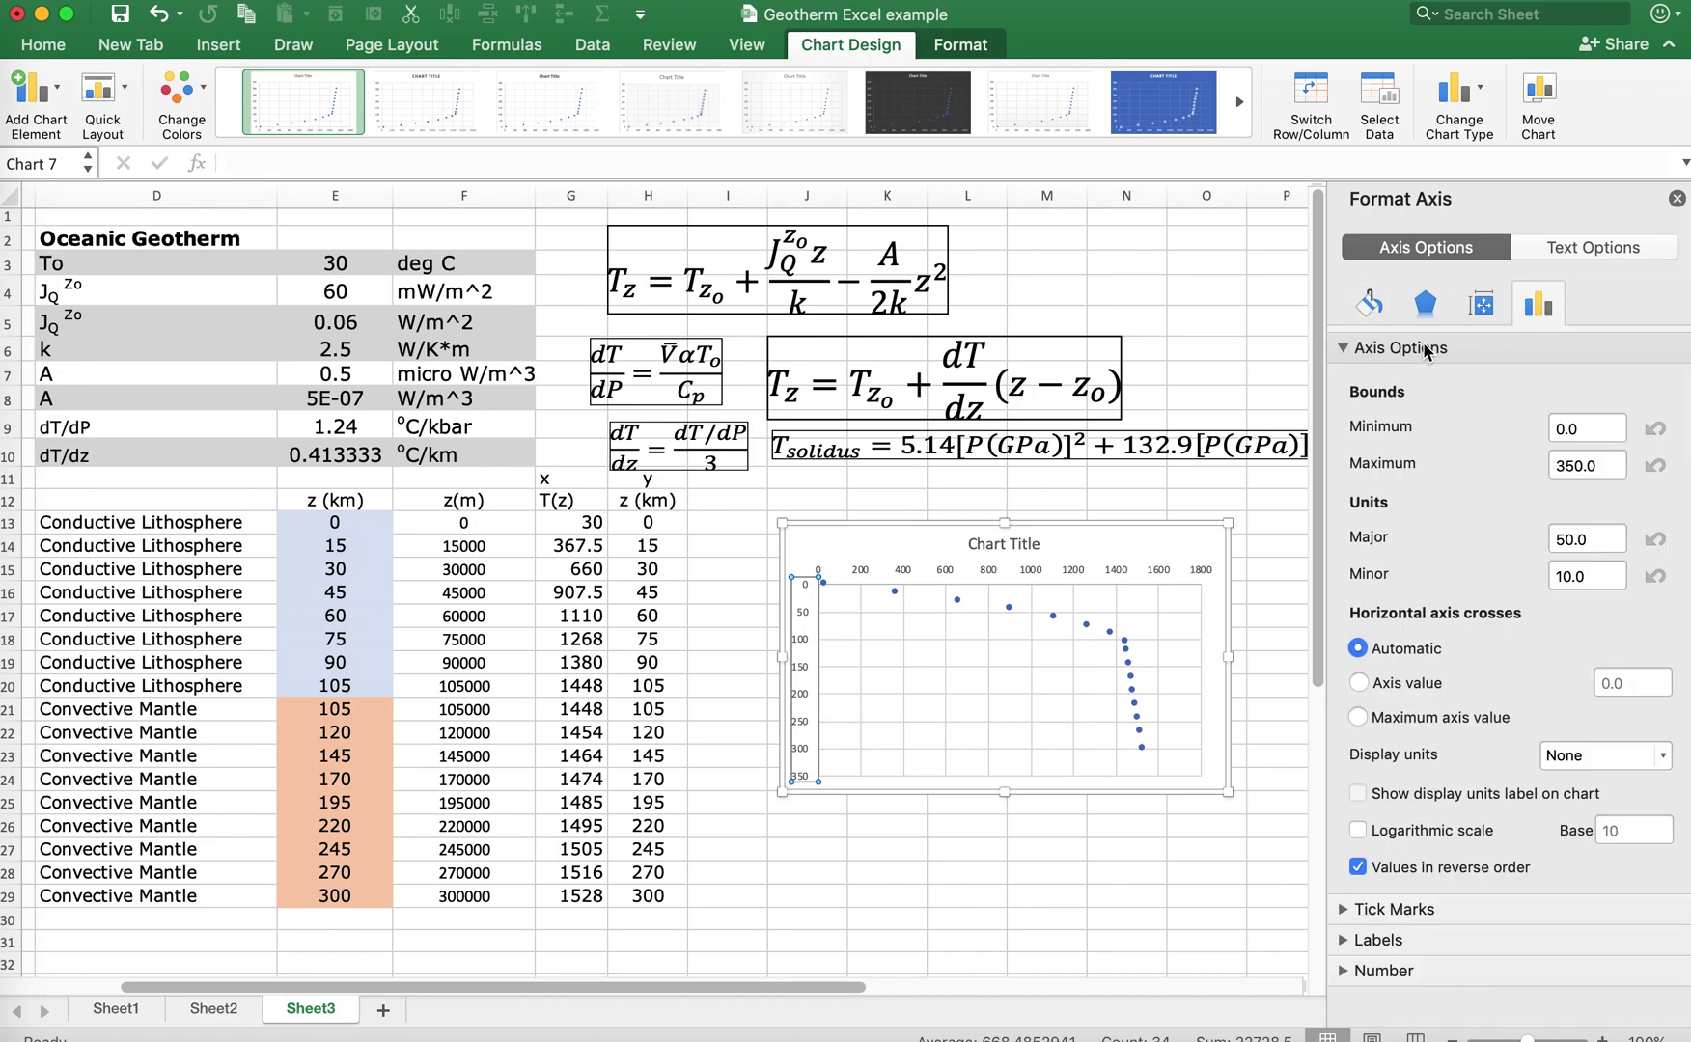
left_click(1371, 307)
left_click(1482, 308)
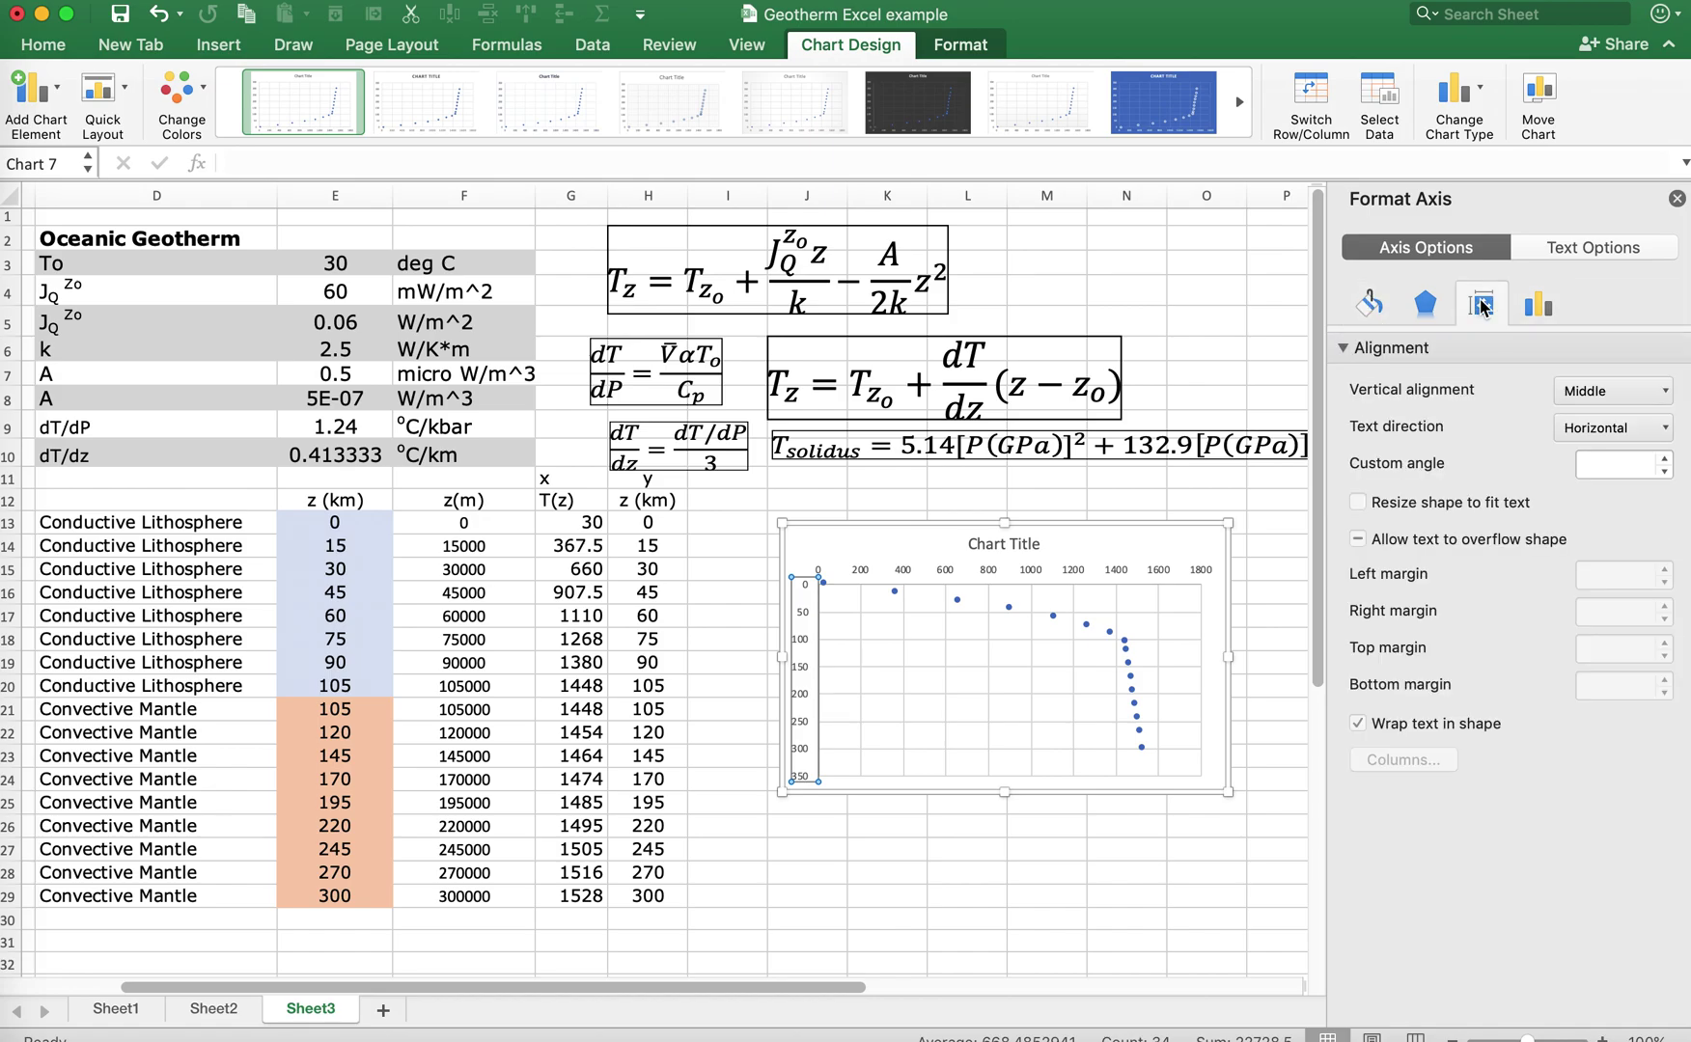
left_click(1543, 309)
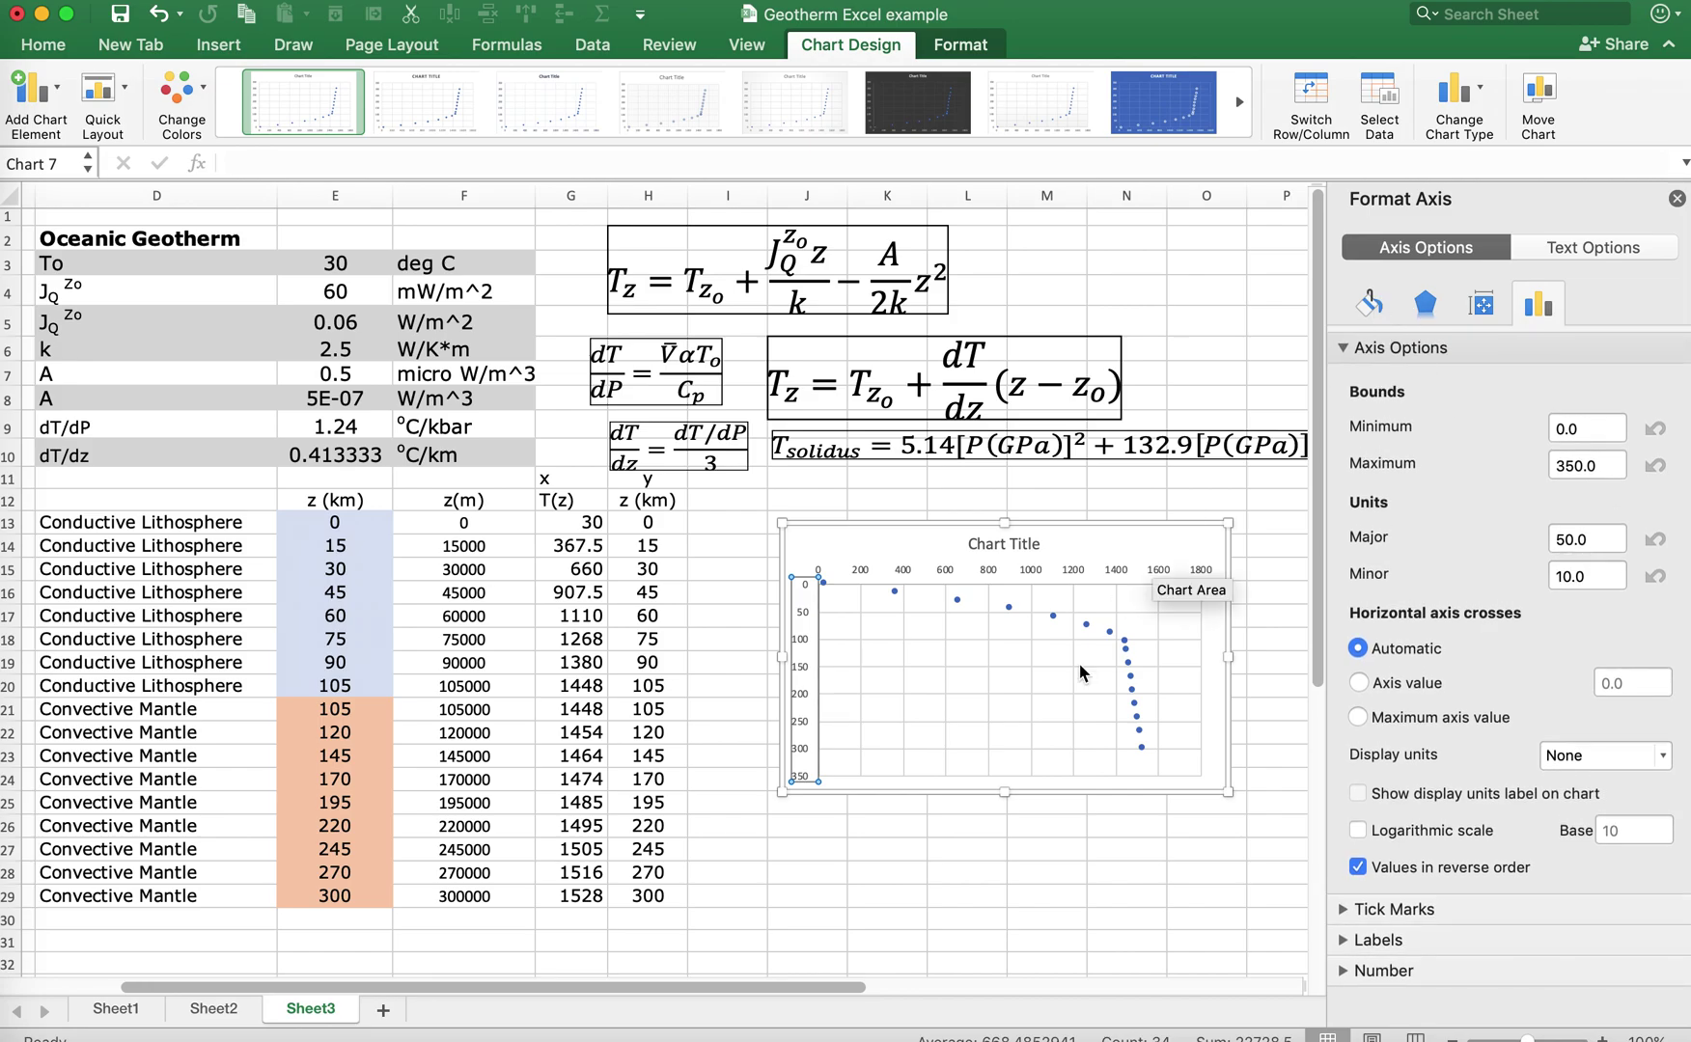
Step: Format the geotherm data series with no markers and a solid line
left_click(1131, 678)
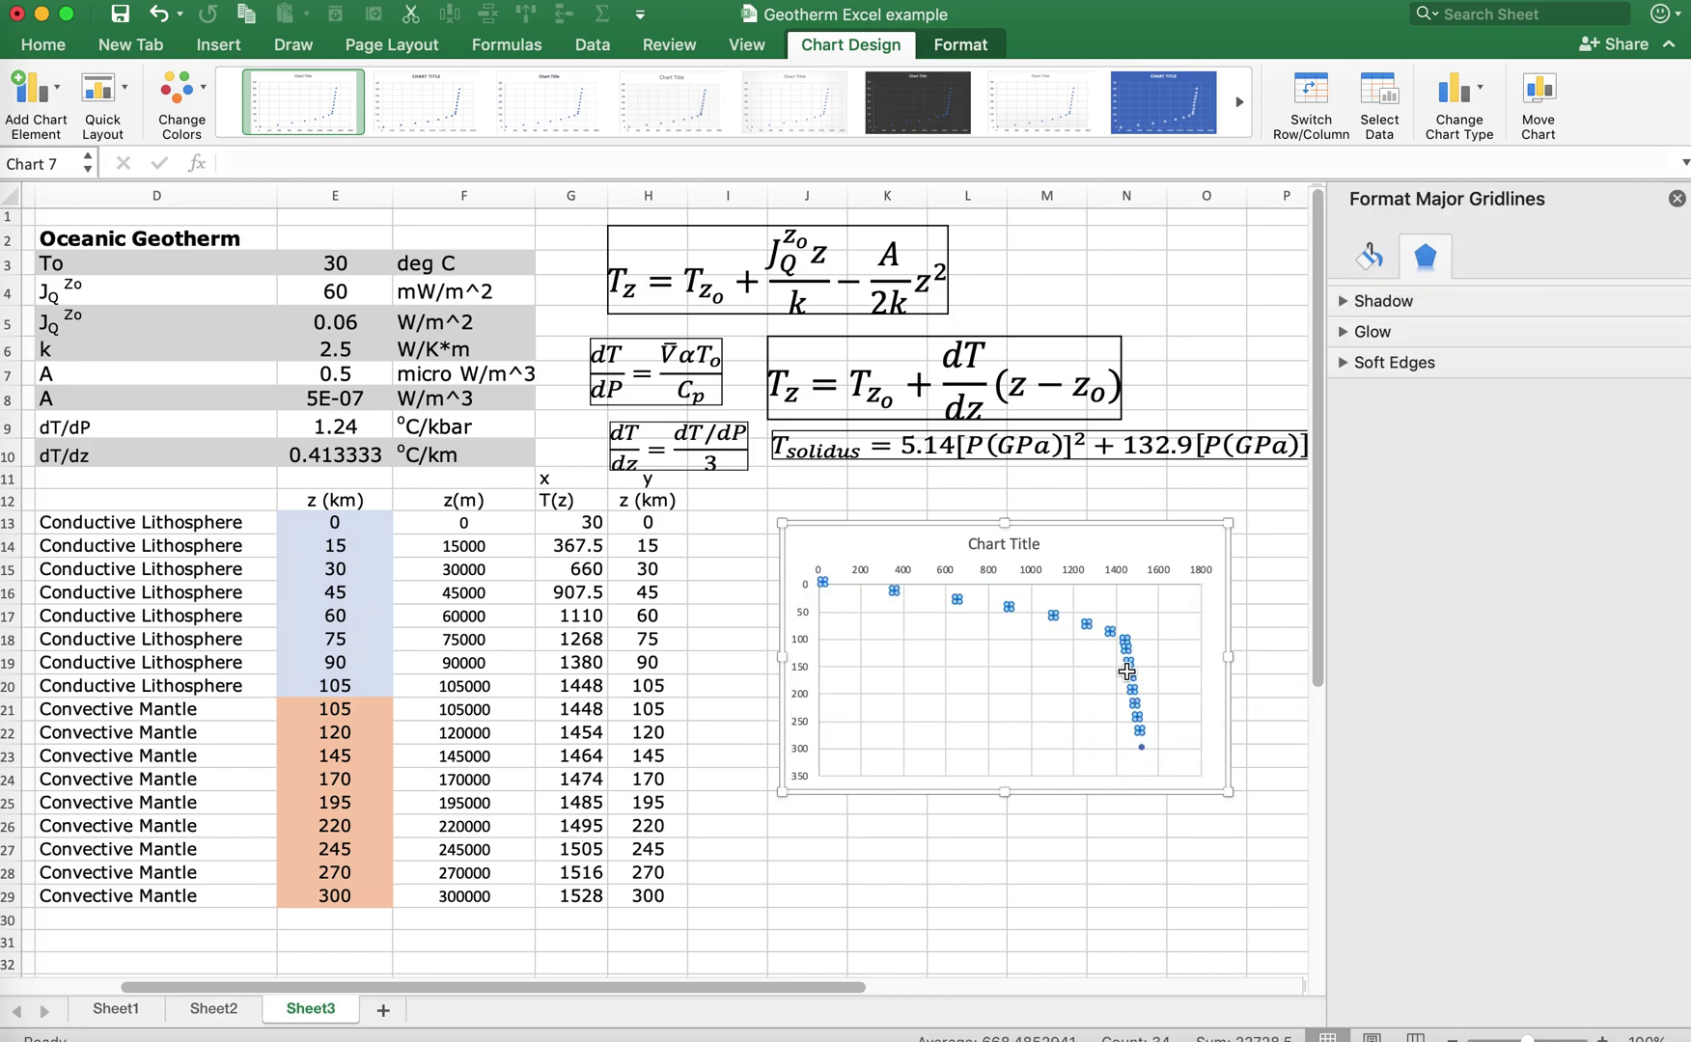
left_click(1131, 679)
left_click(1491, 265)
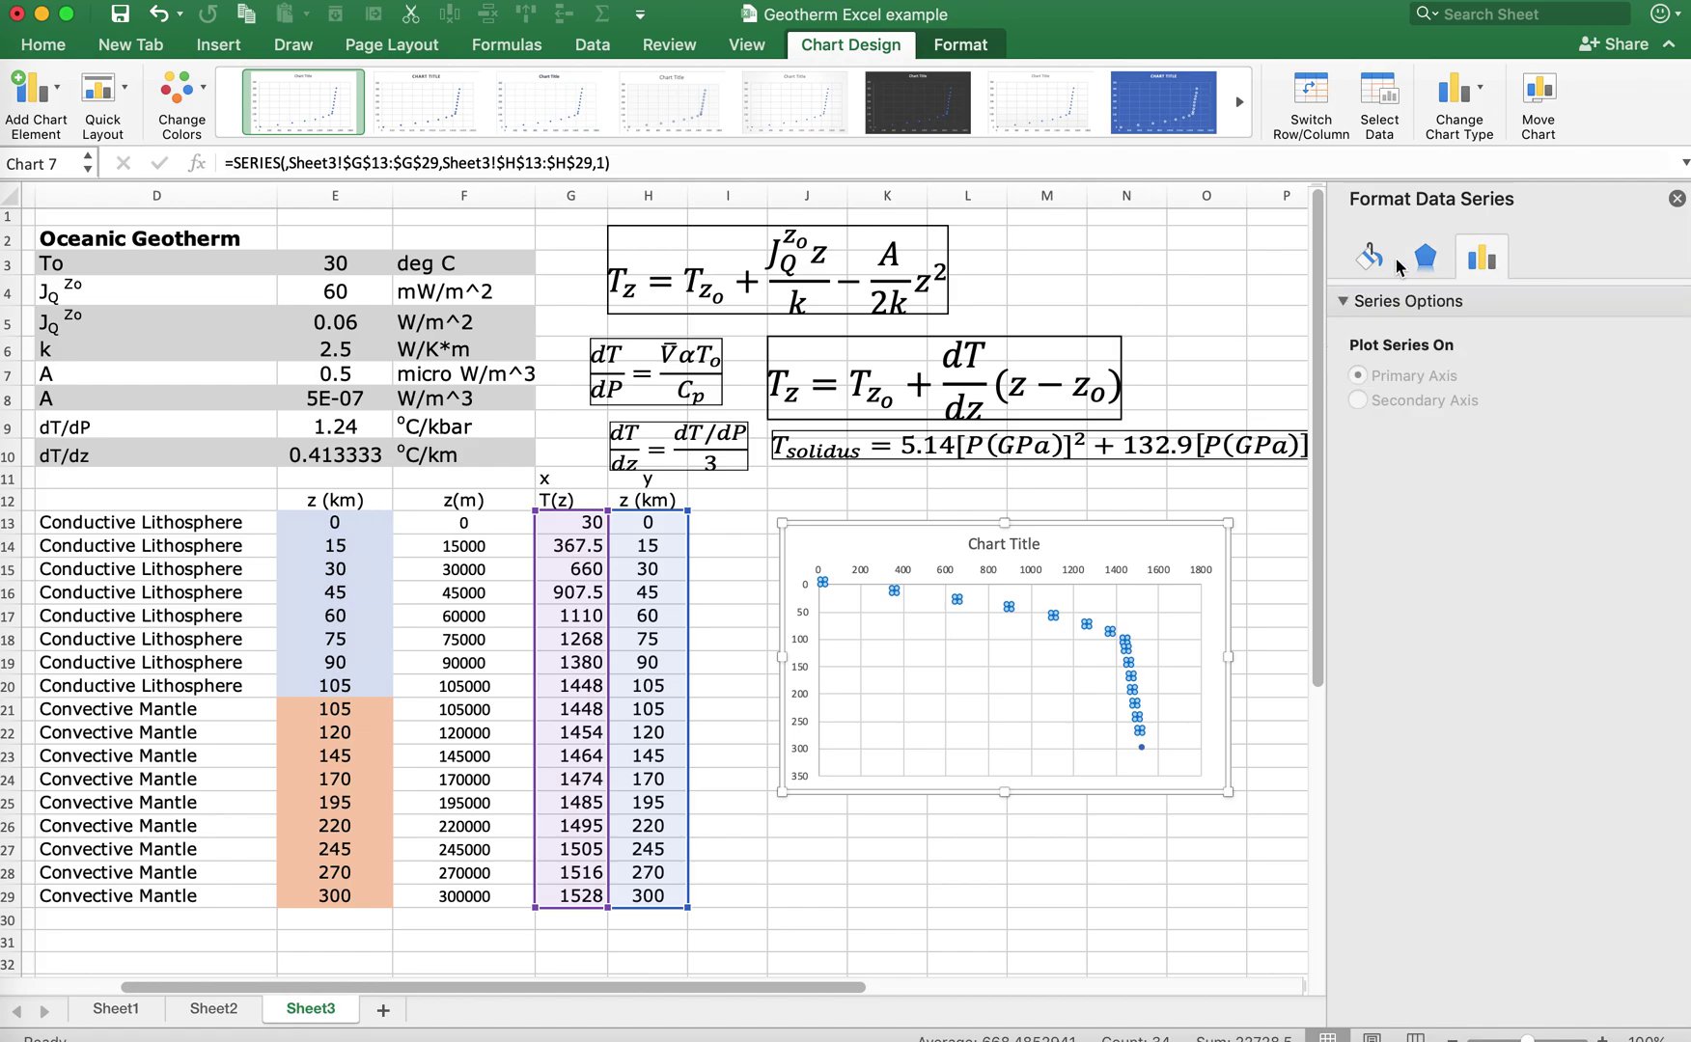
left_click(1375, 262)
left_click(1450, 312)
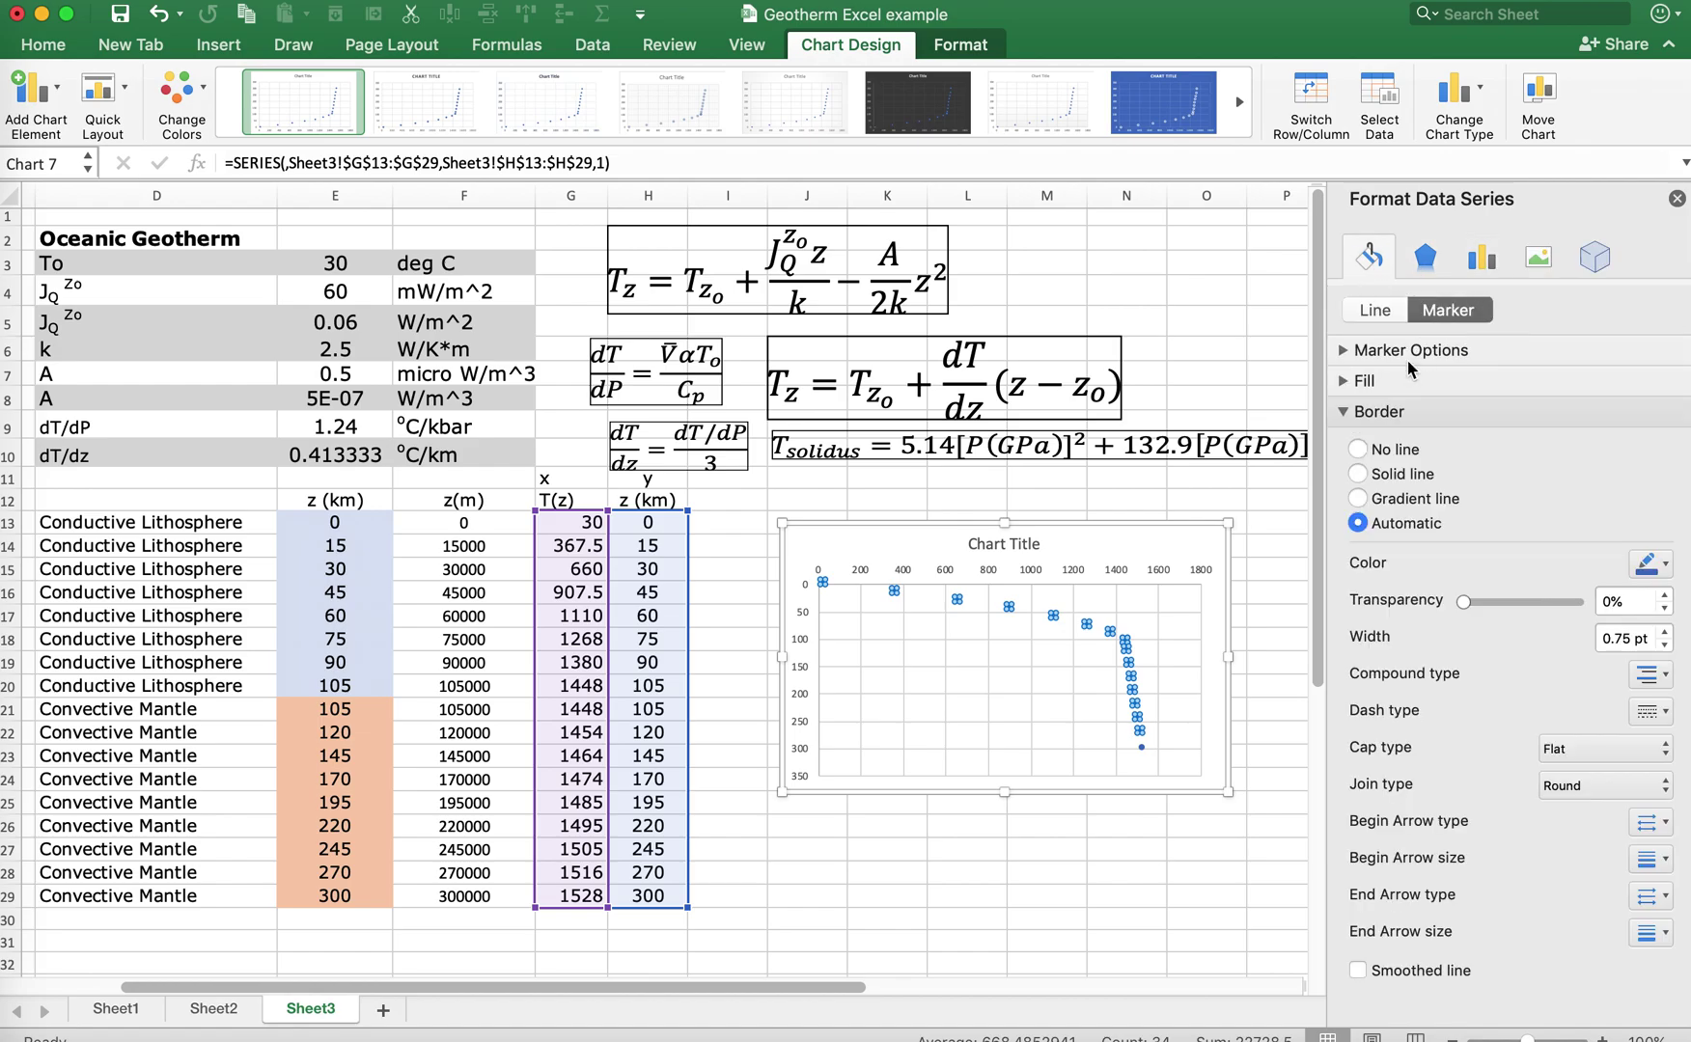
left_click(1401, 353)
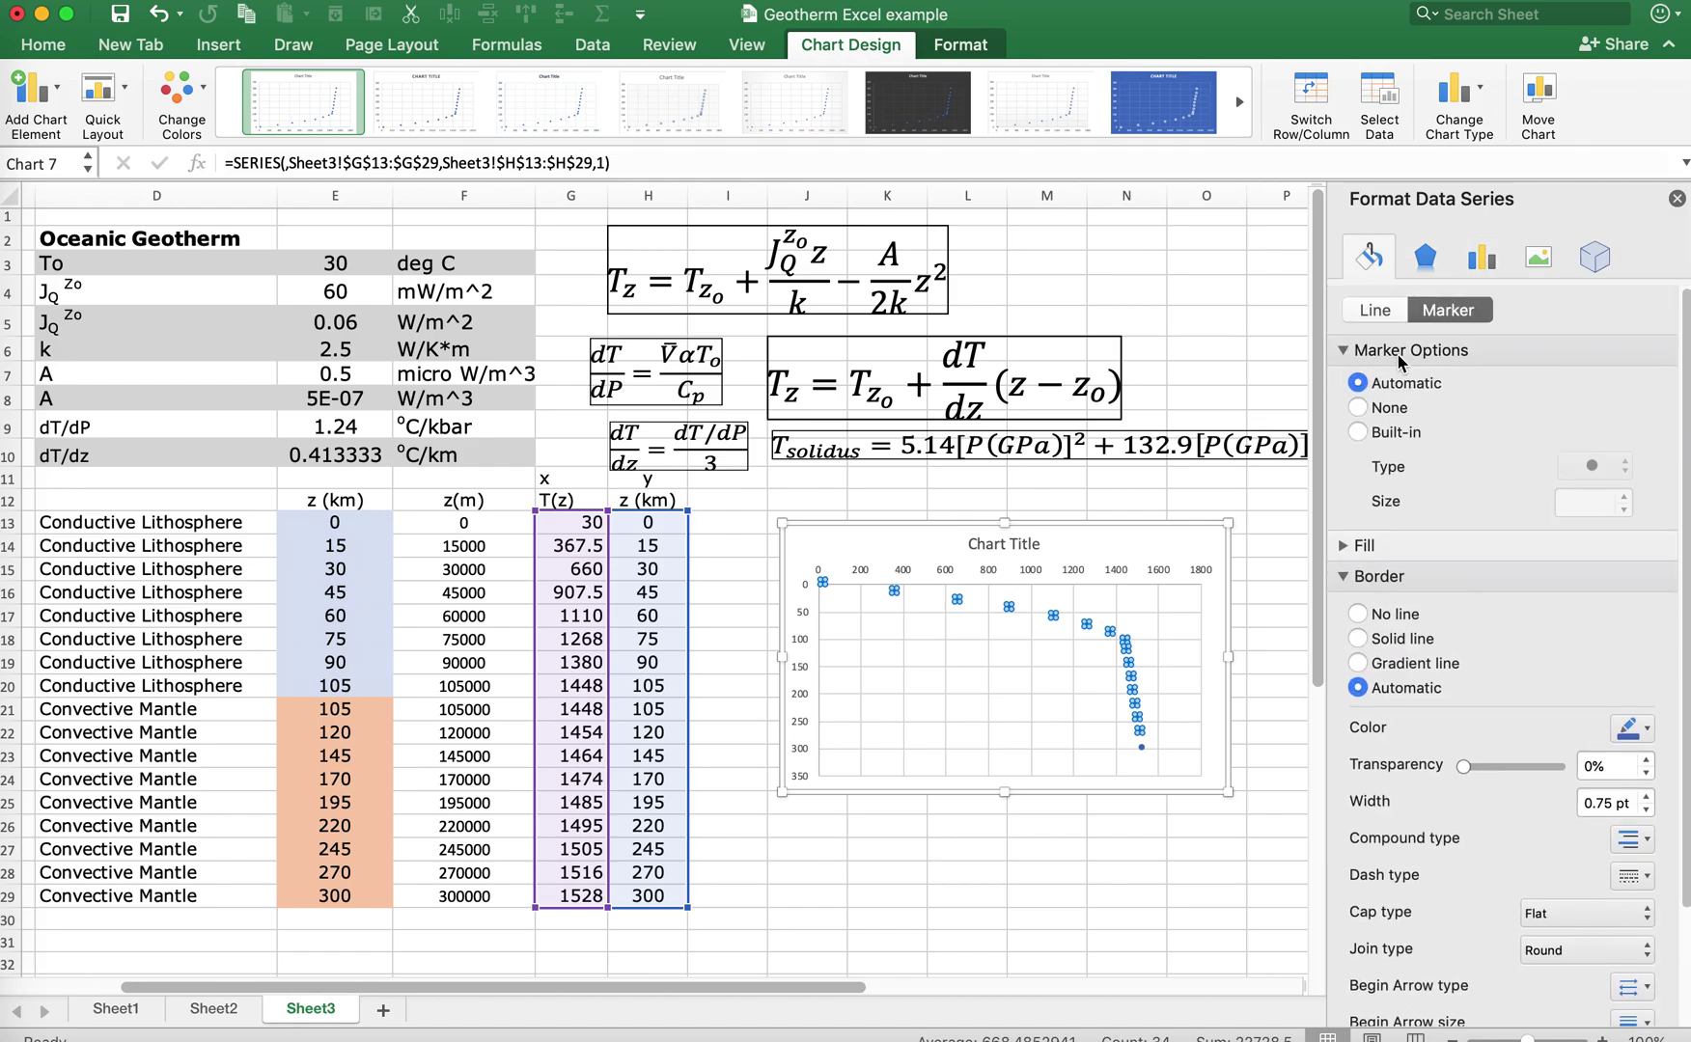
left_click(1363, 412)
left_click(1374, 310)
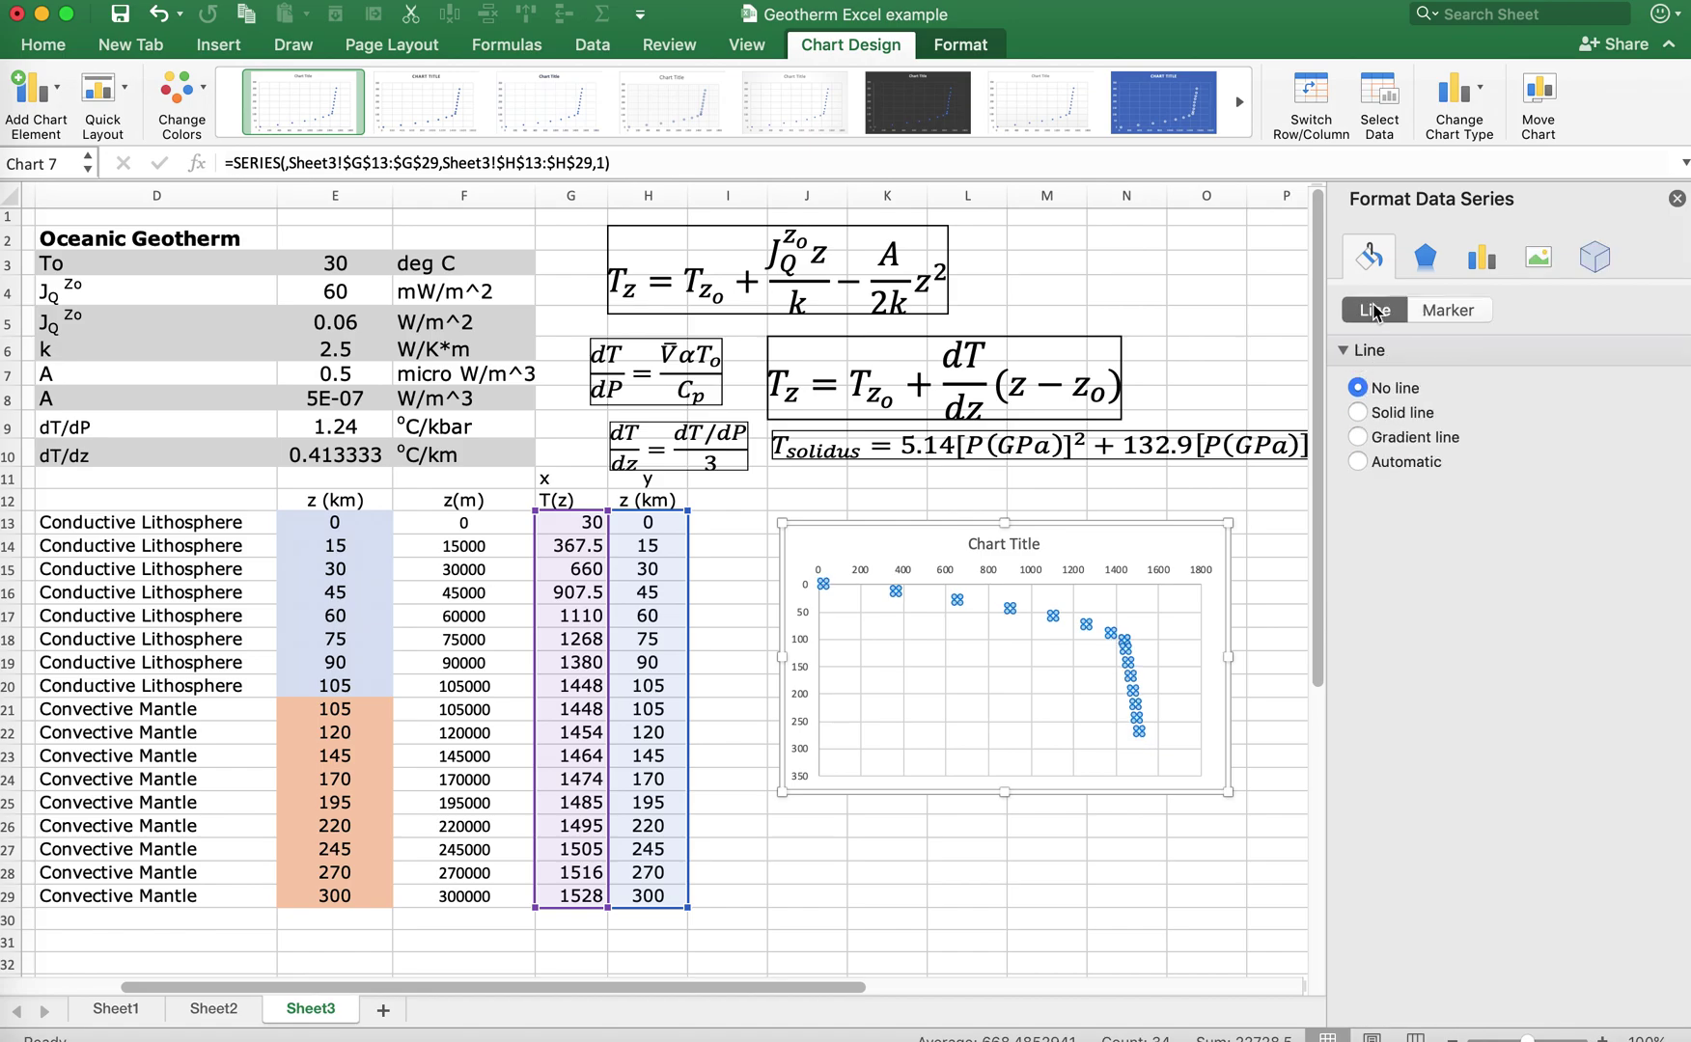
left_click(1359, 412)
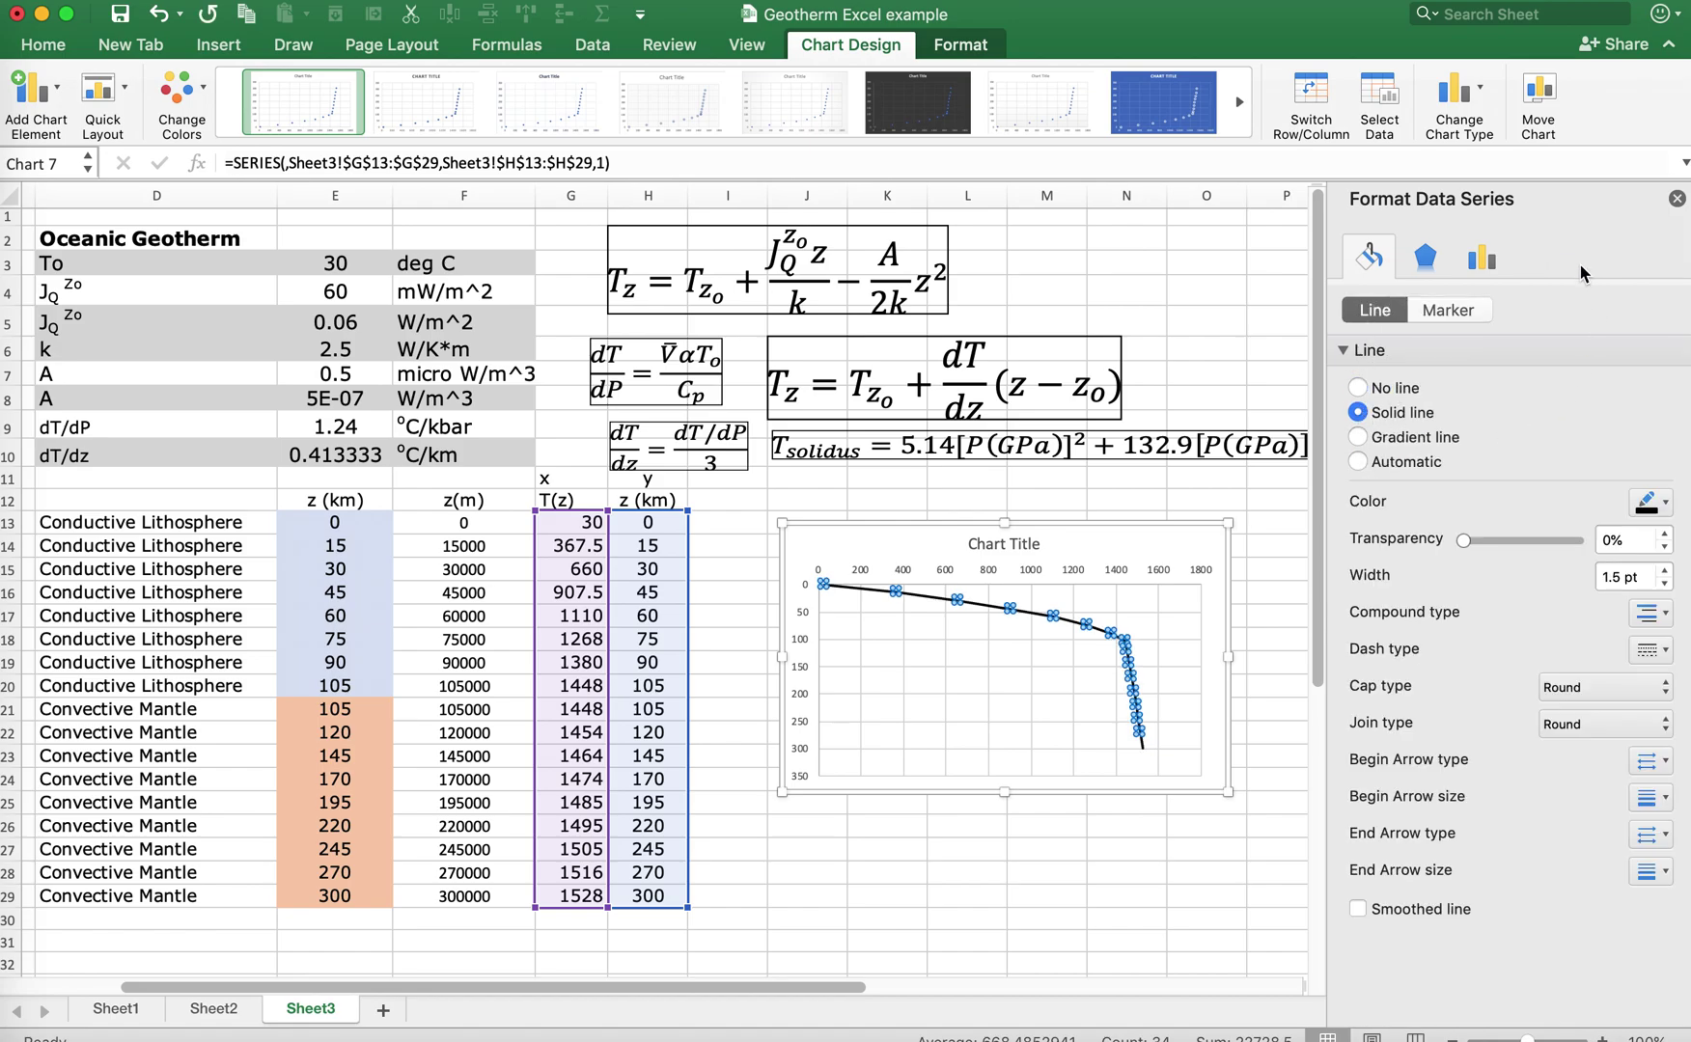
Step: Move the geotherm chart closer to the data table and enlarge it, extending its height down to about row 27
left_click(1677, 200)
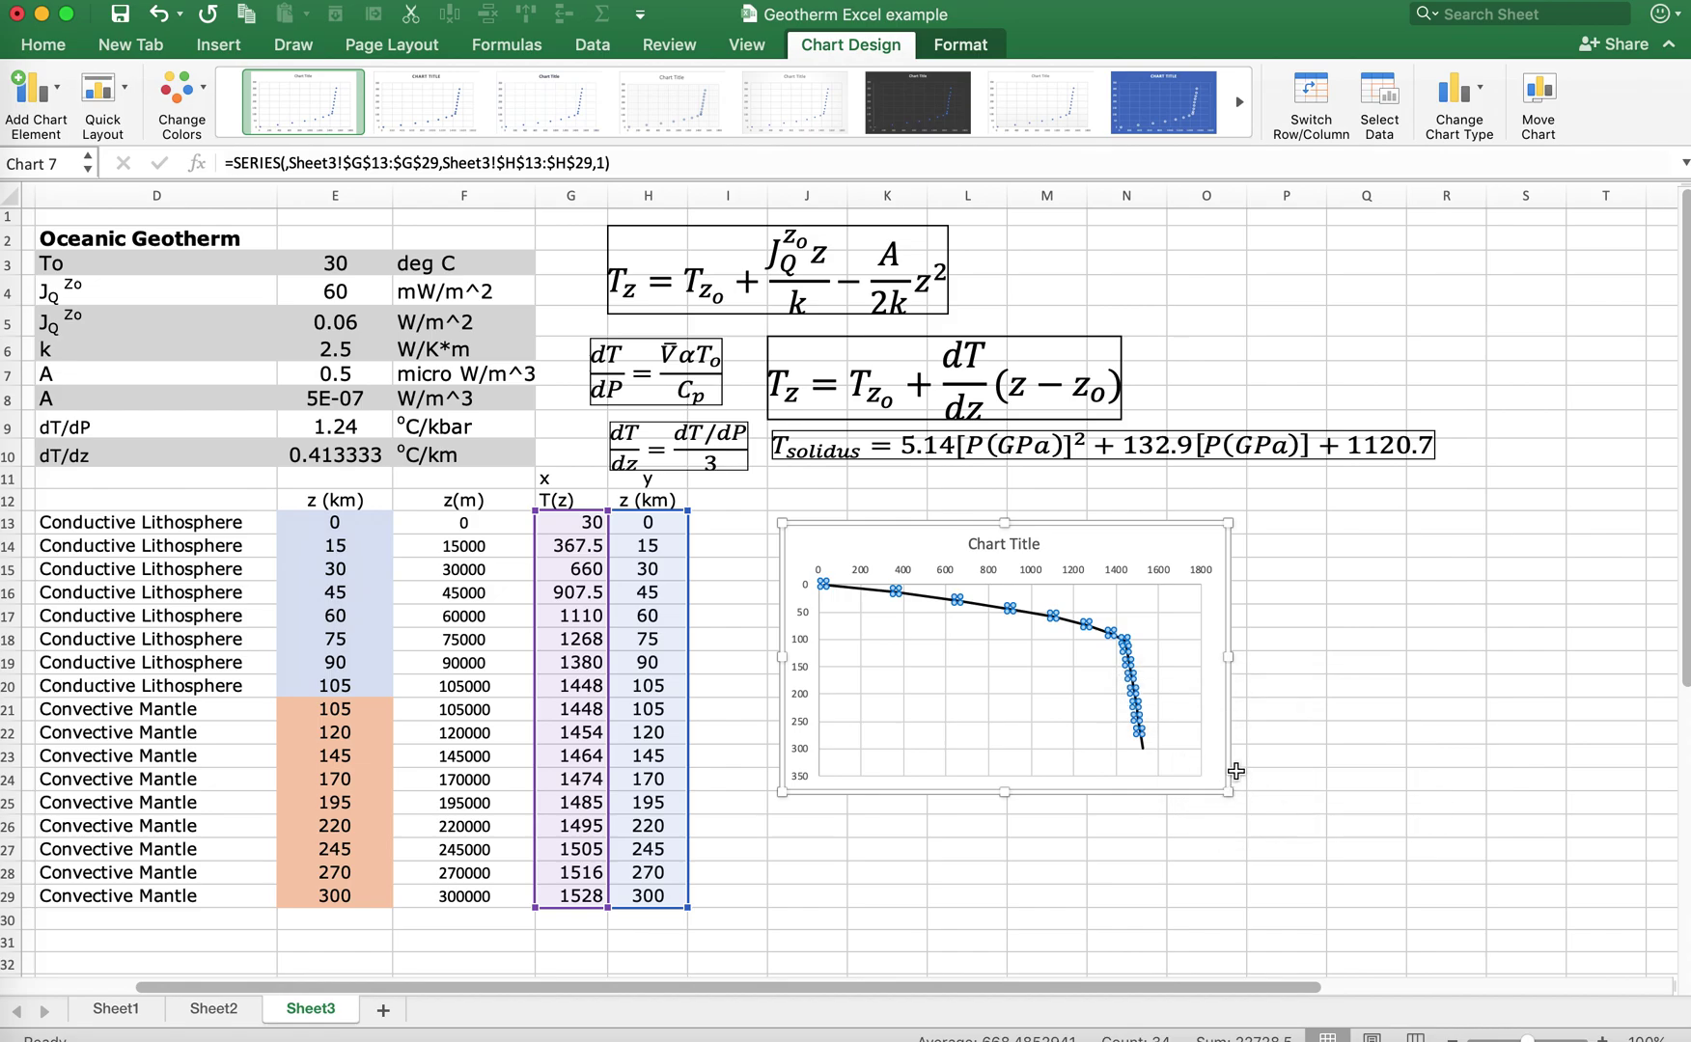
left_click_drag(849, 528, 810, 530)
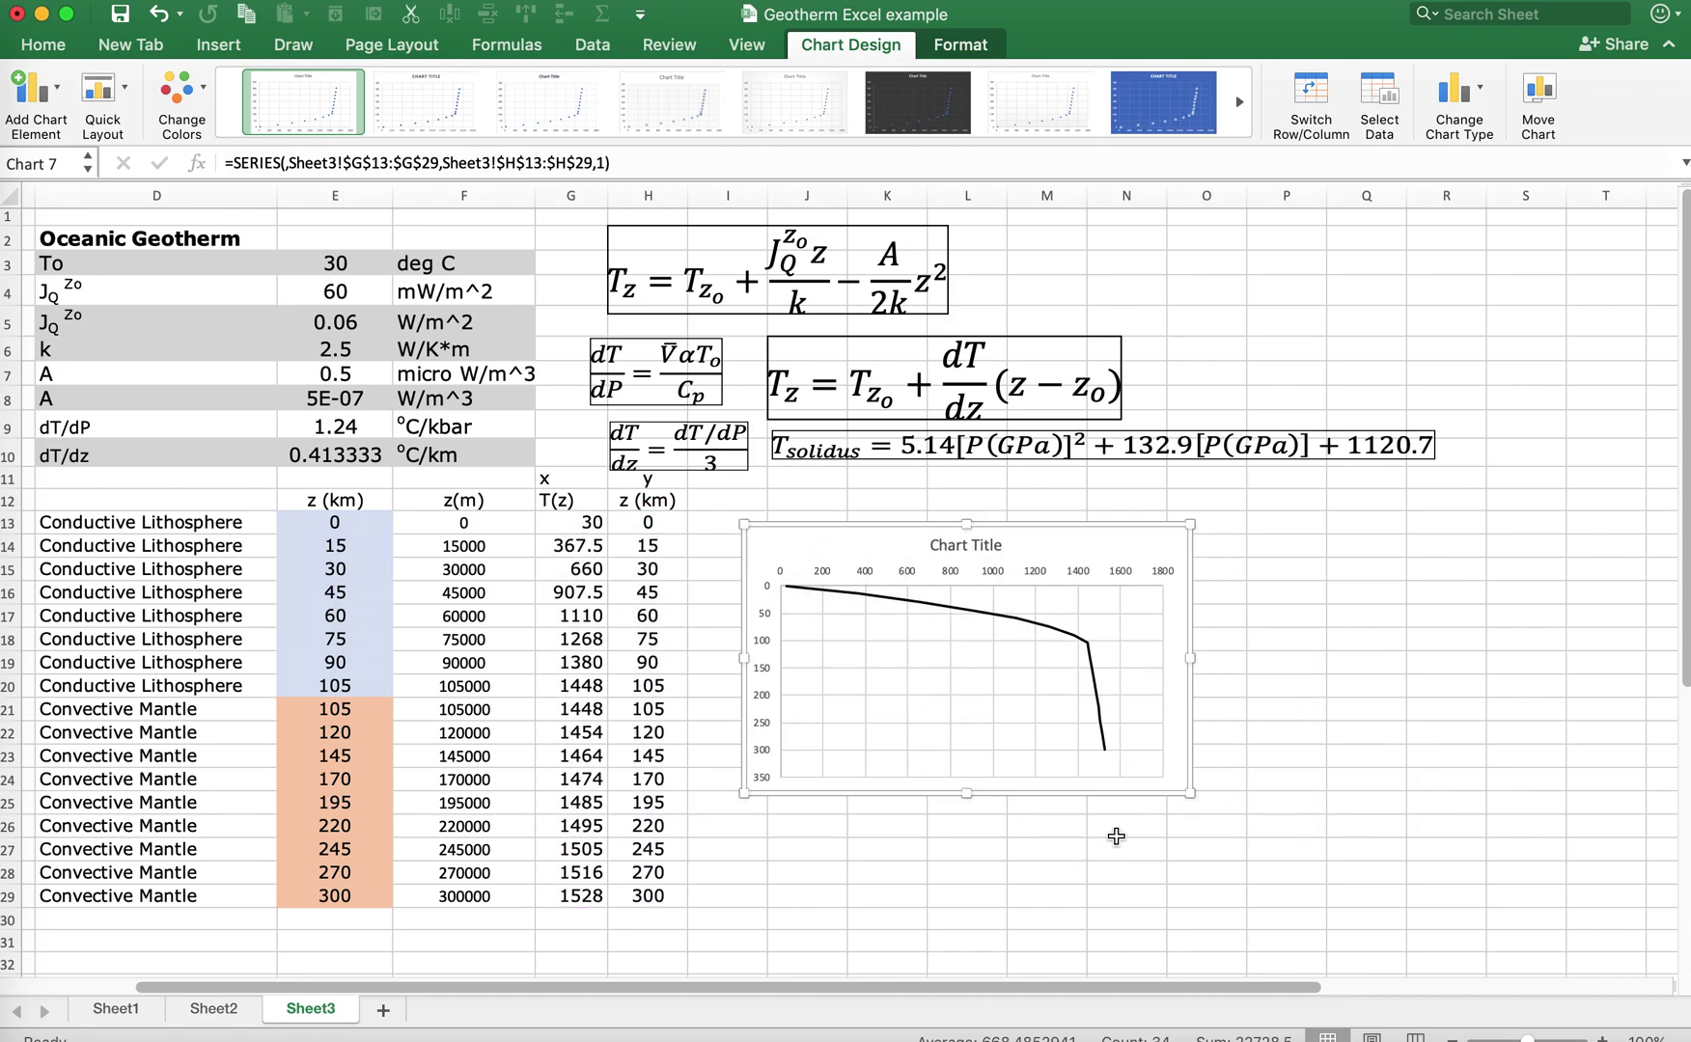
left_click_drag(1190, 795, 1204, 860)
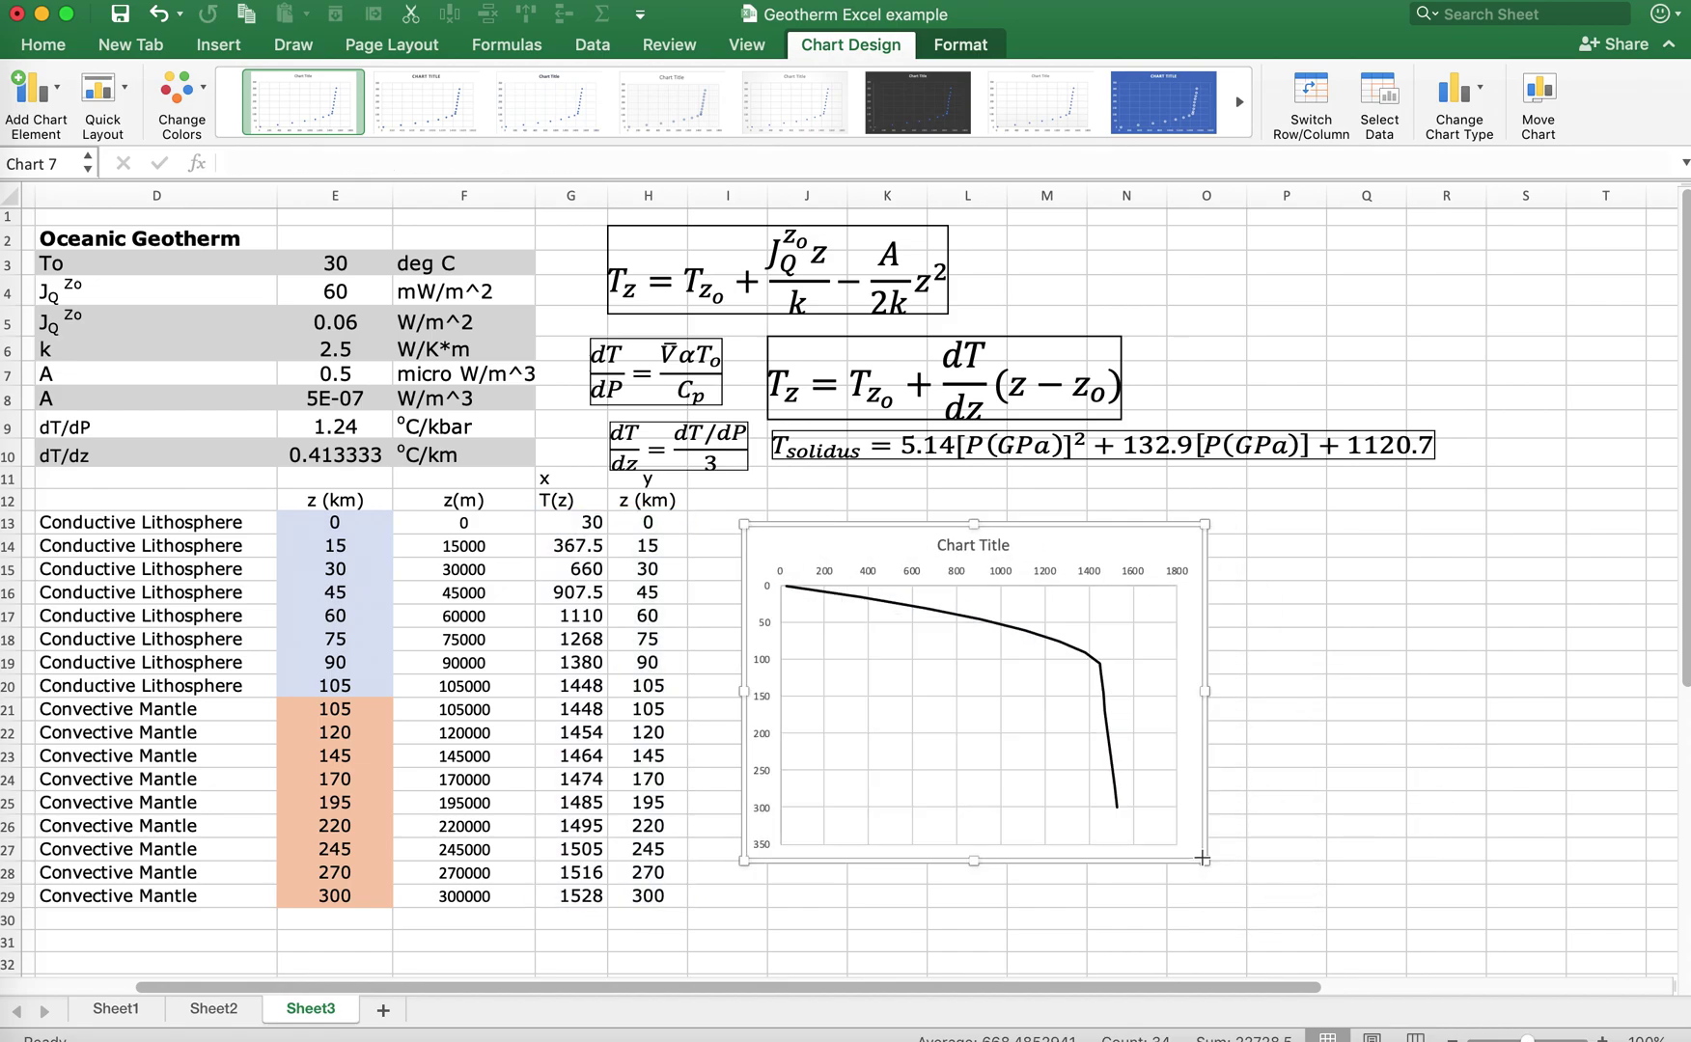
Step: Delete the chart title and add primary horizontal and primary vertical axis titles to the geotherm chart
left_click(986, 546)
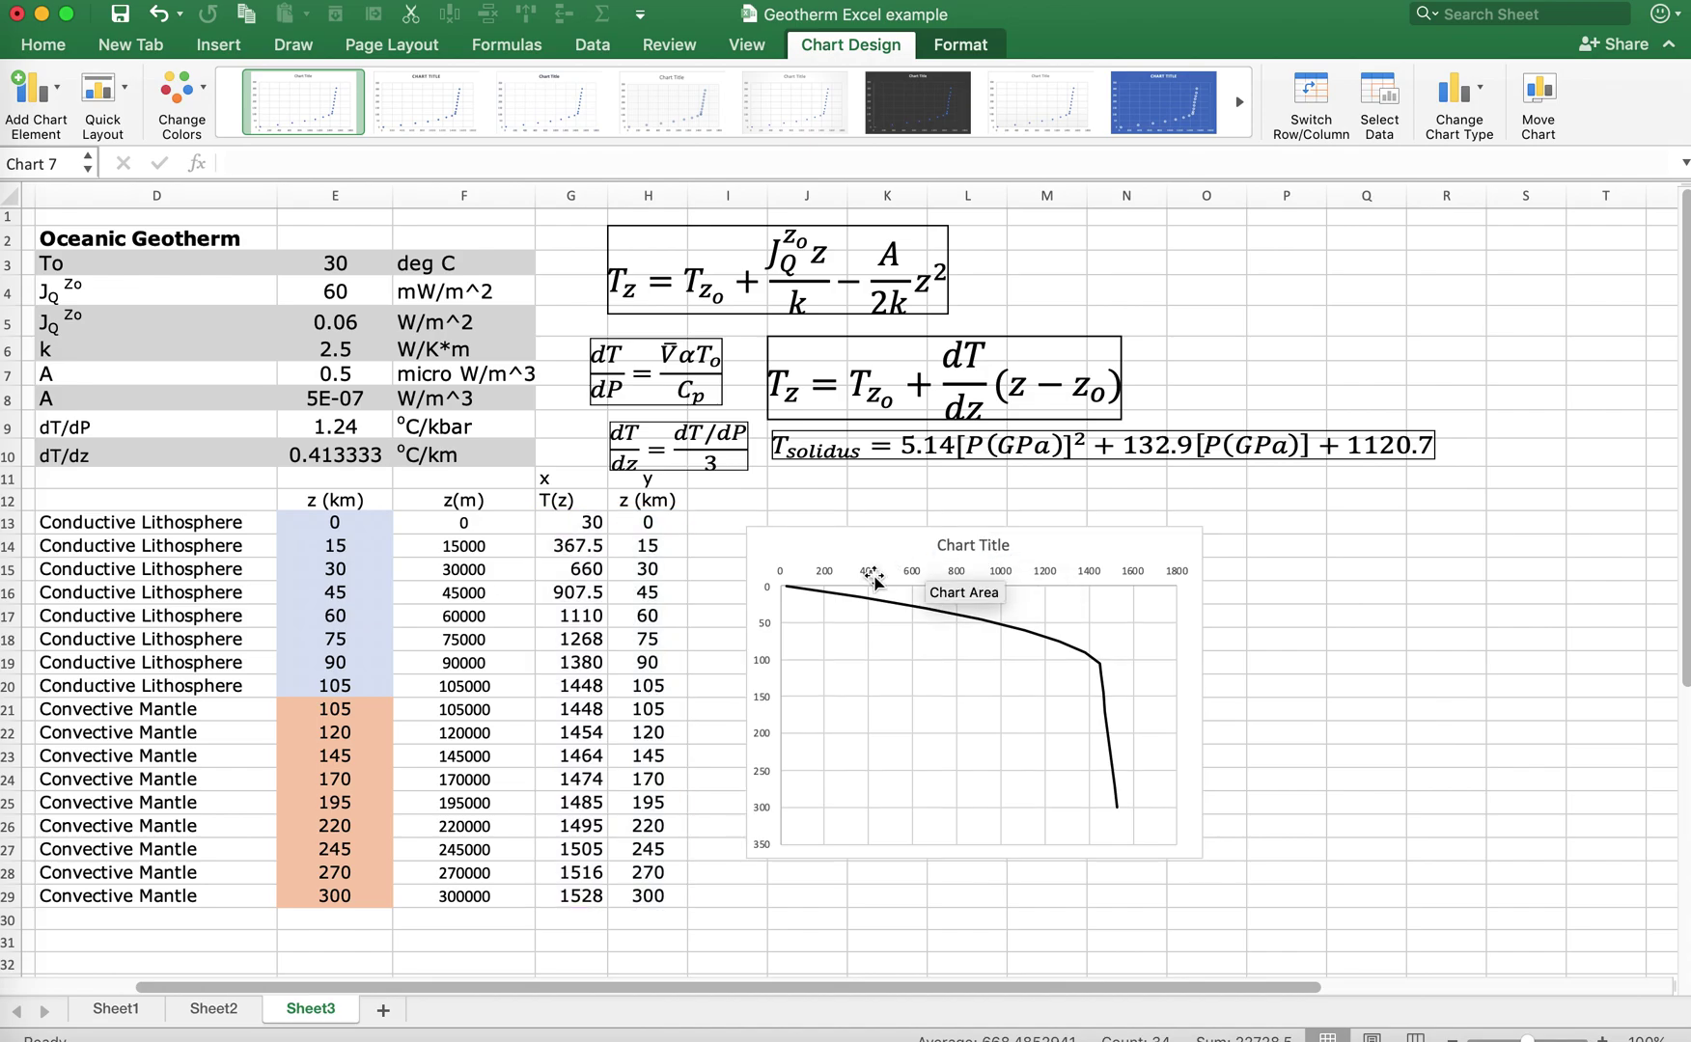
key("Delete")
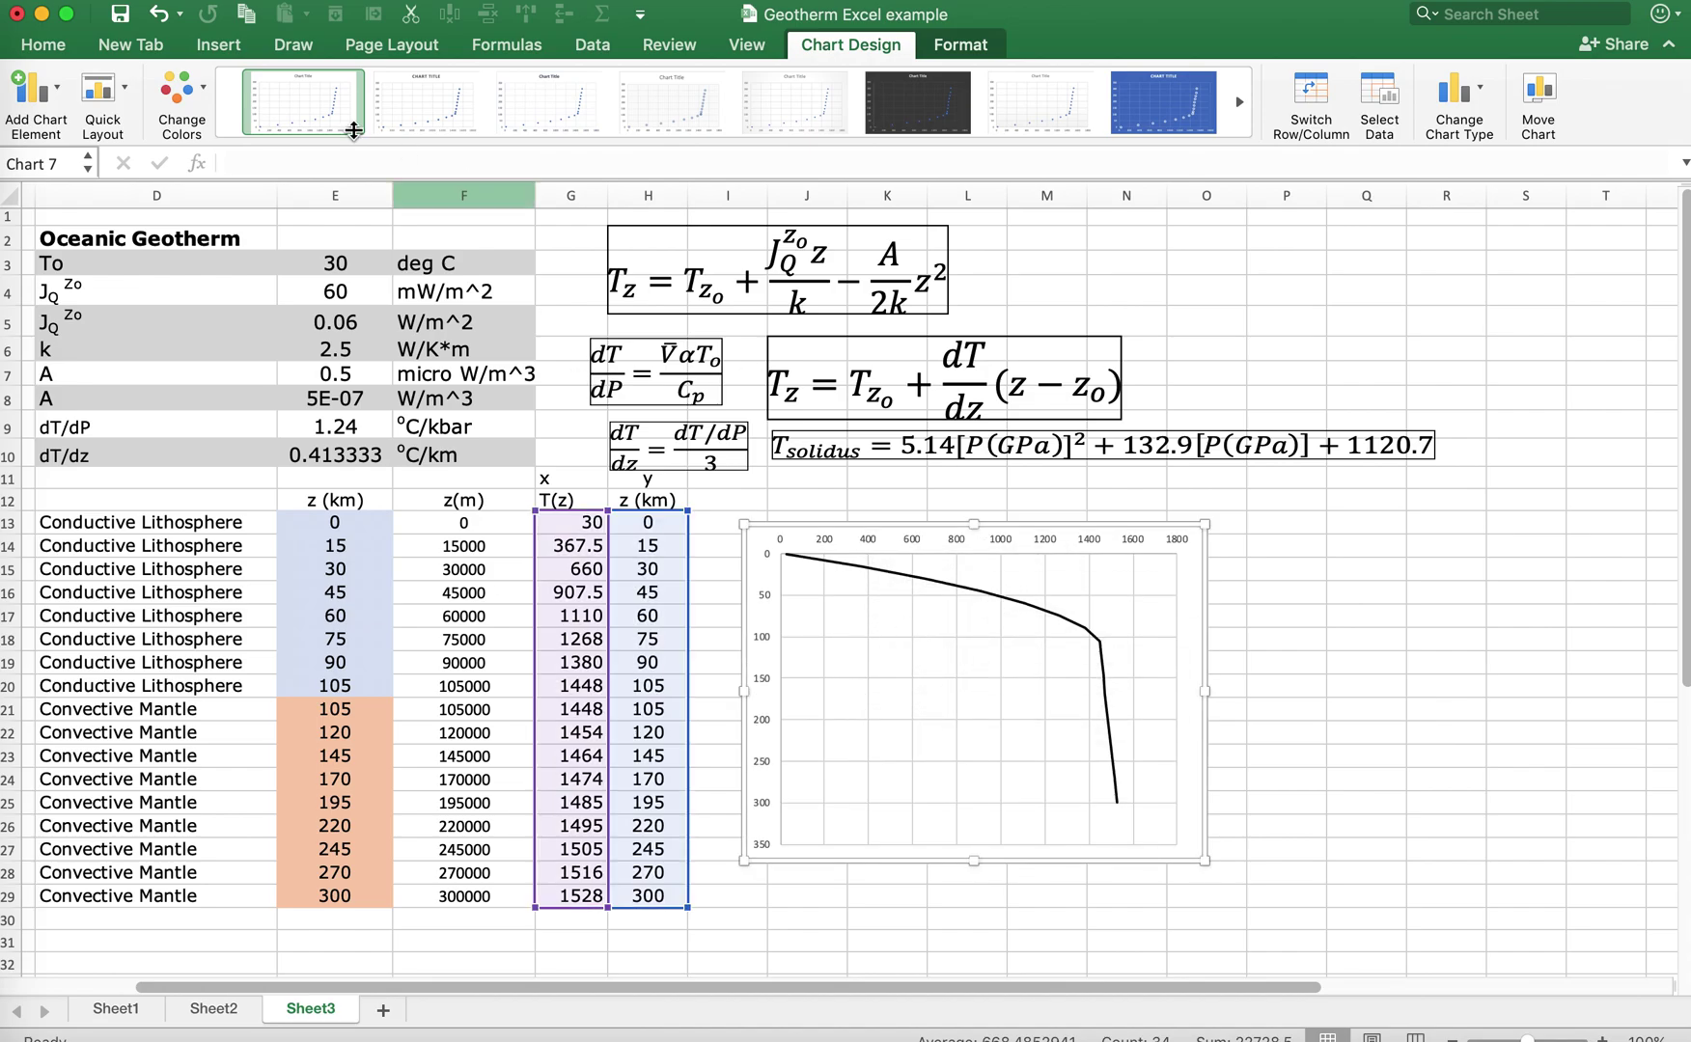
left_click(34, 90)
mouse_move(75, 145)
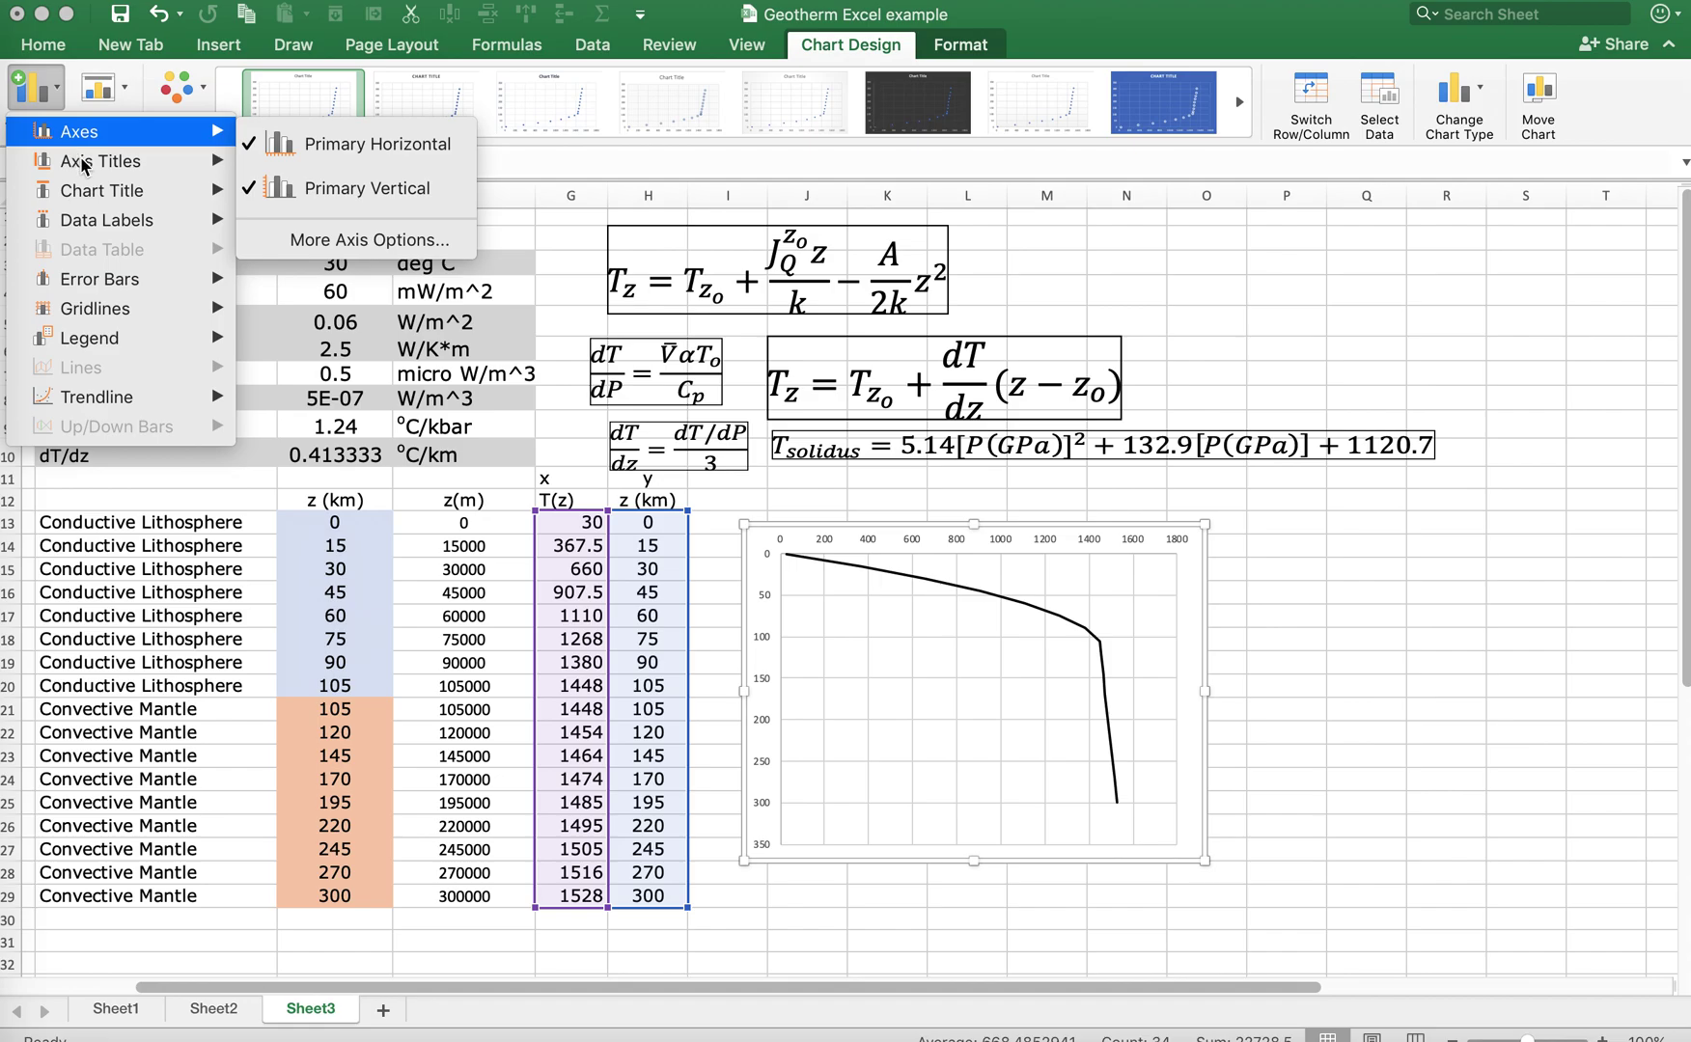
left_click(299, 169)
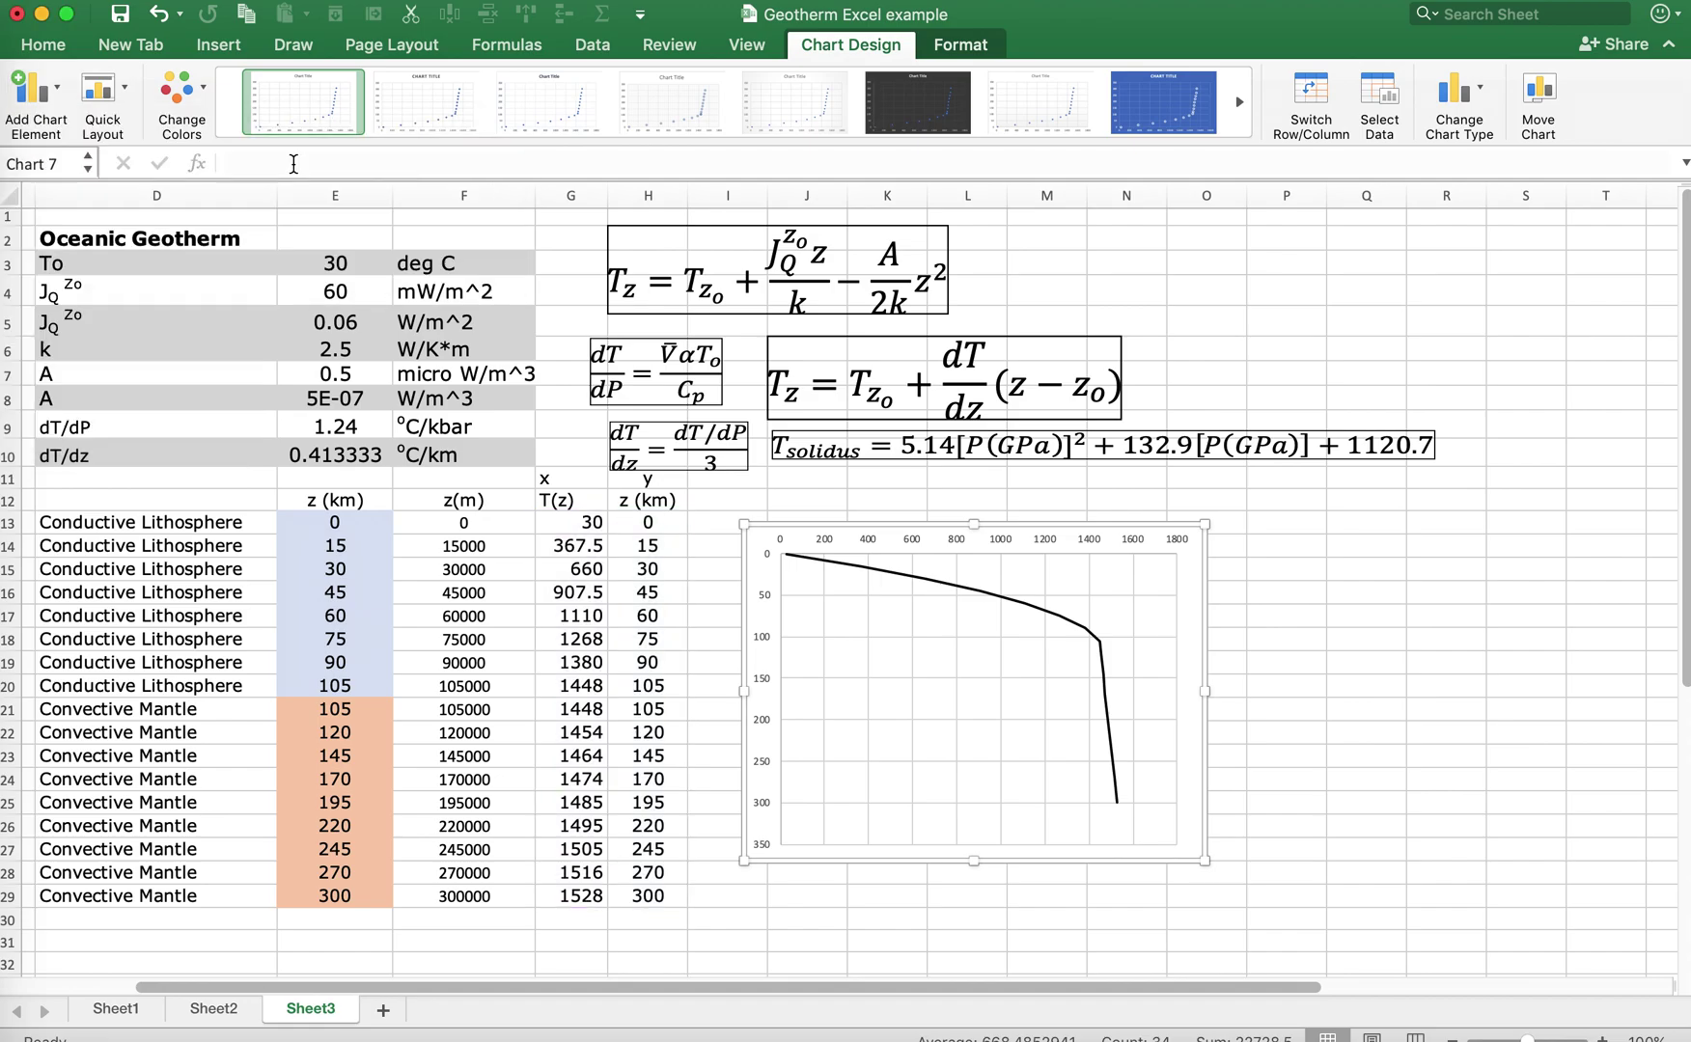
left_click(65, 109)
left_click(246, 218)
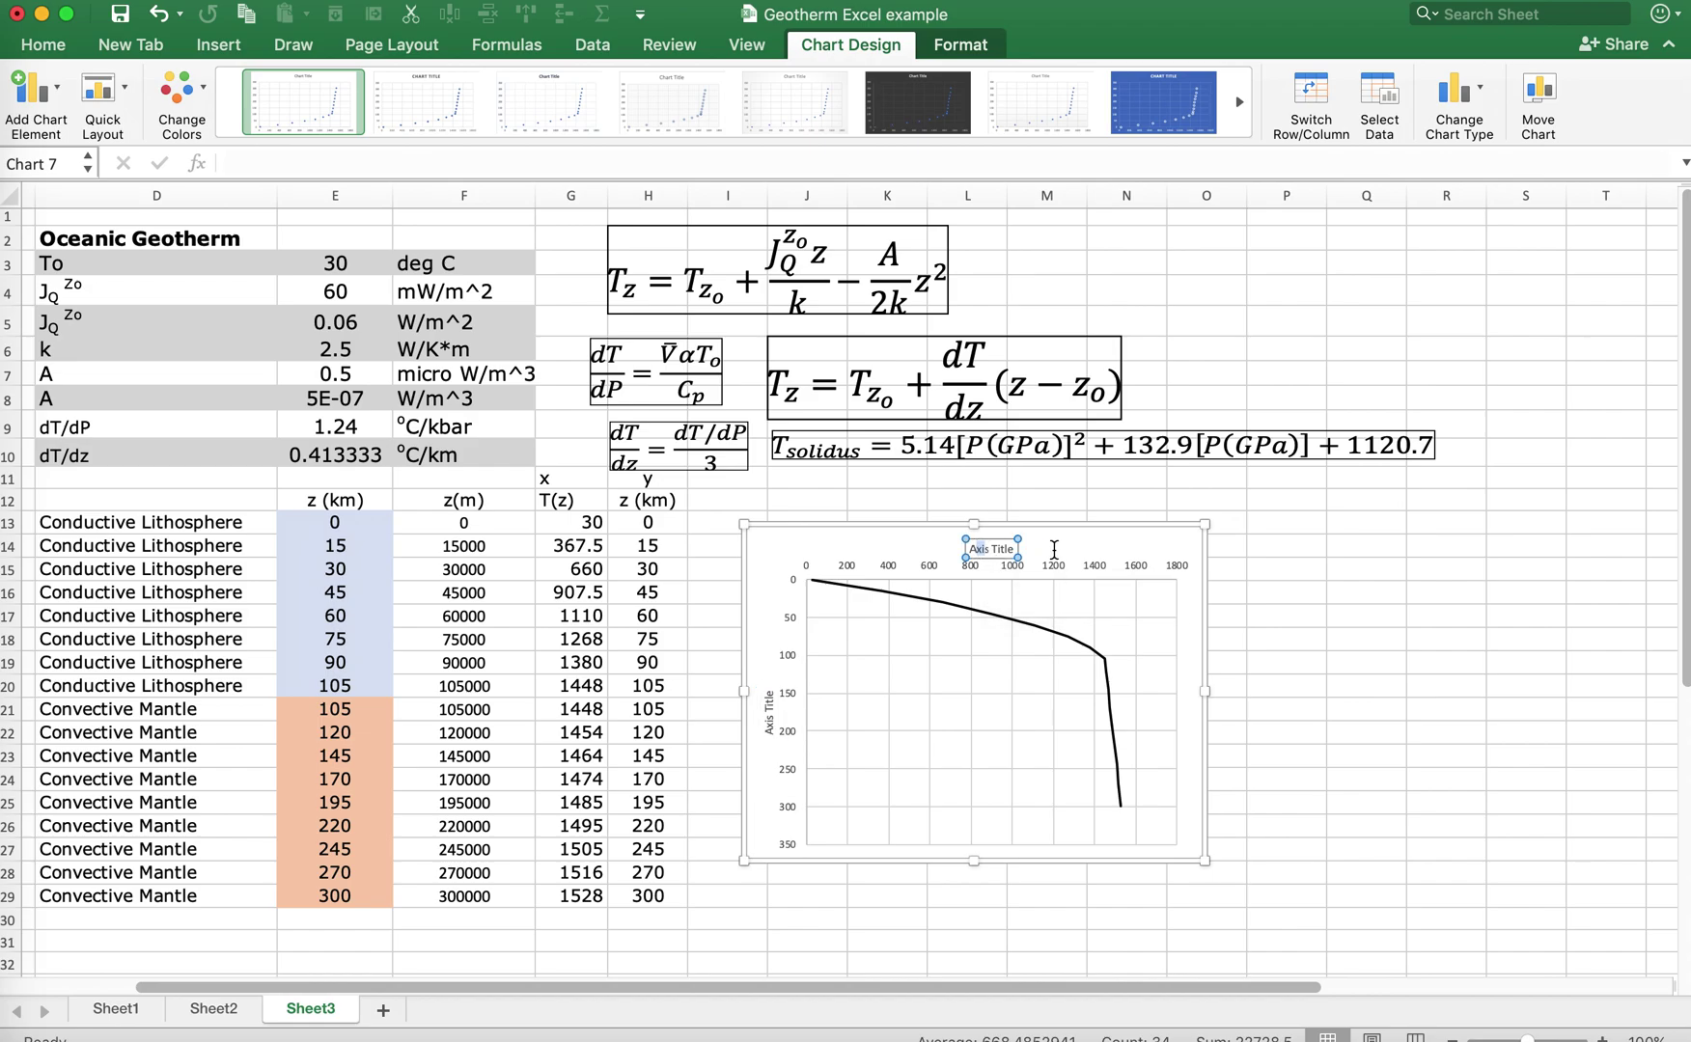
Step: Name the horizontal axis title T (C) and the vertical axis title Depth (km)
key("BackSpace")
type("T (C)")
left_click(768, 717)
type("Depth (km)")
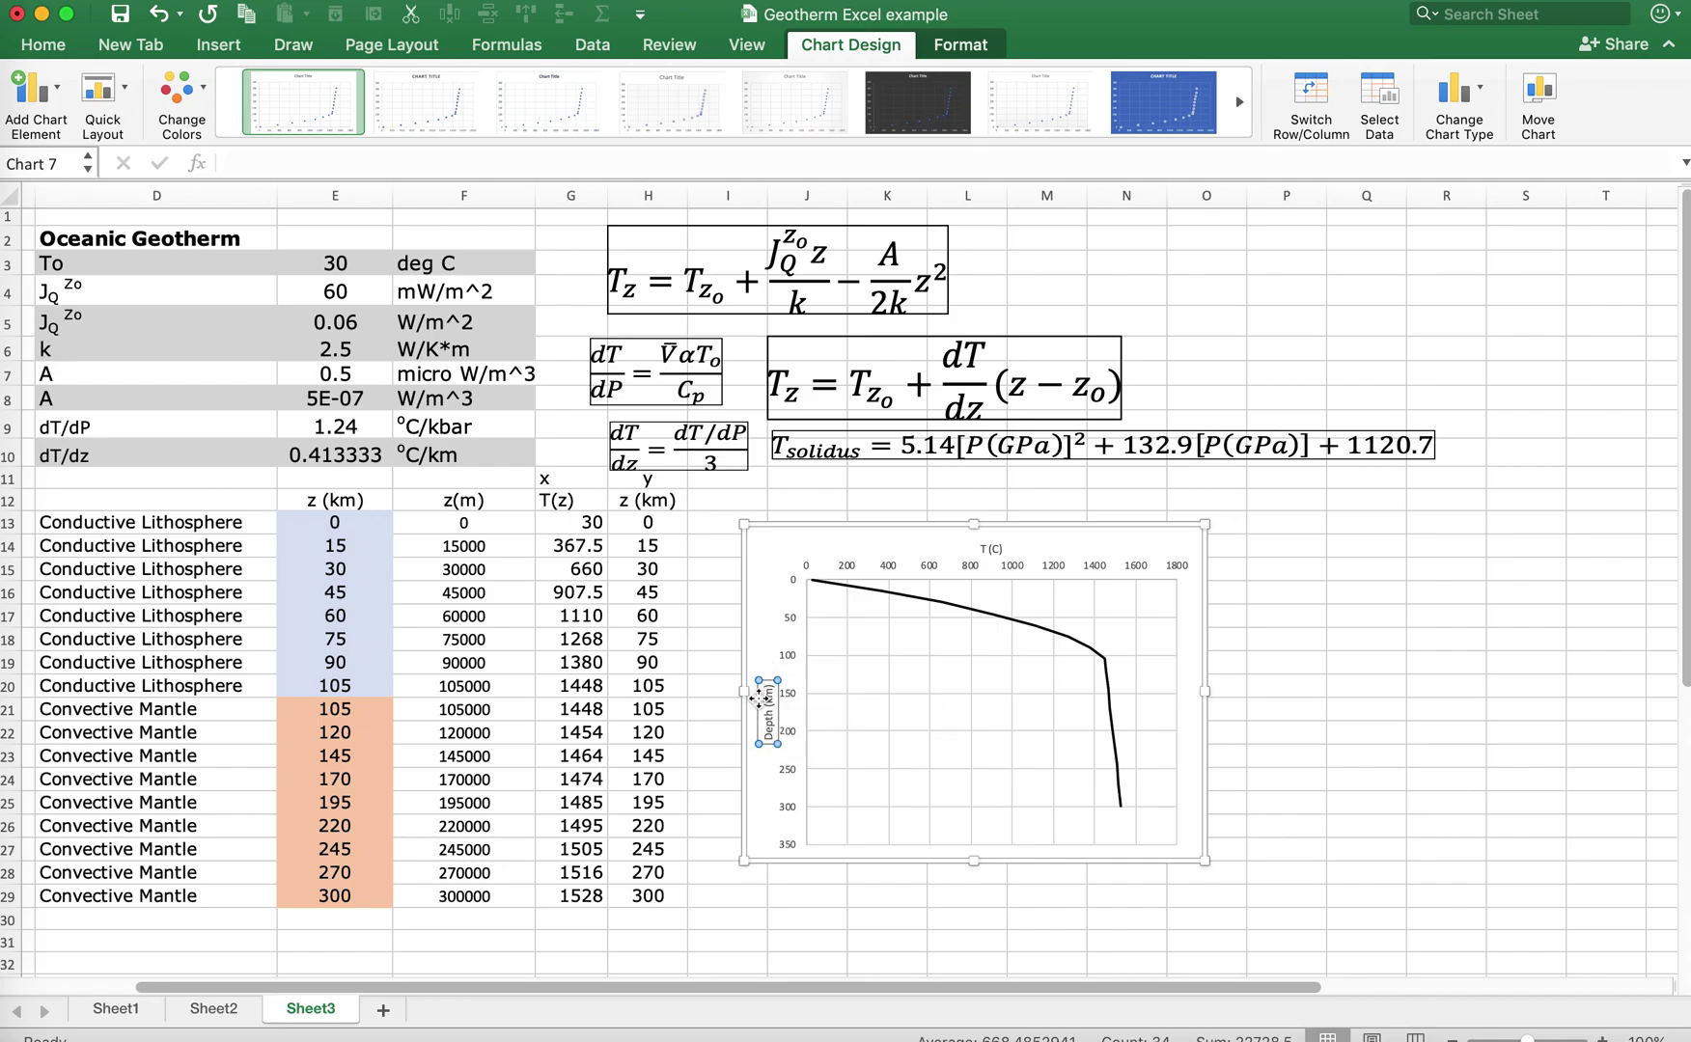
Step: Set the font size of both the Depth (km) and T (C) axis titles to 18
left_click(46, 43)
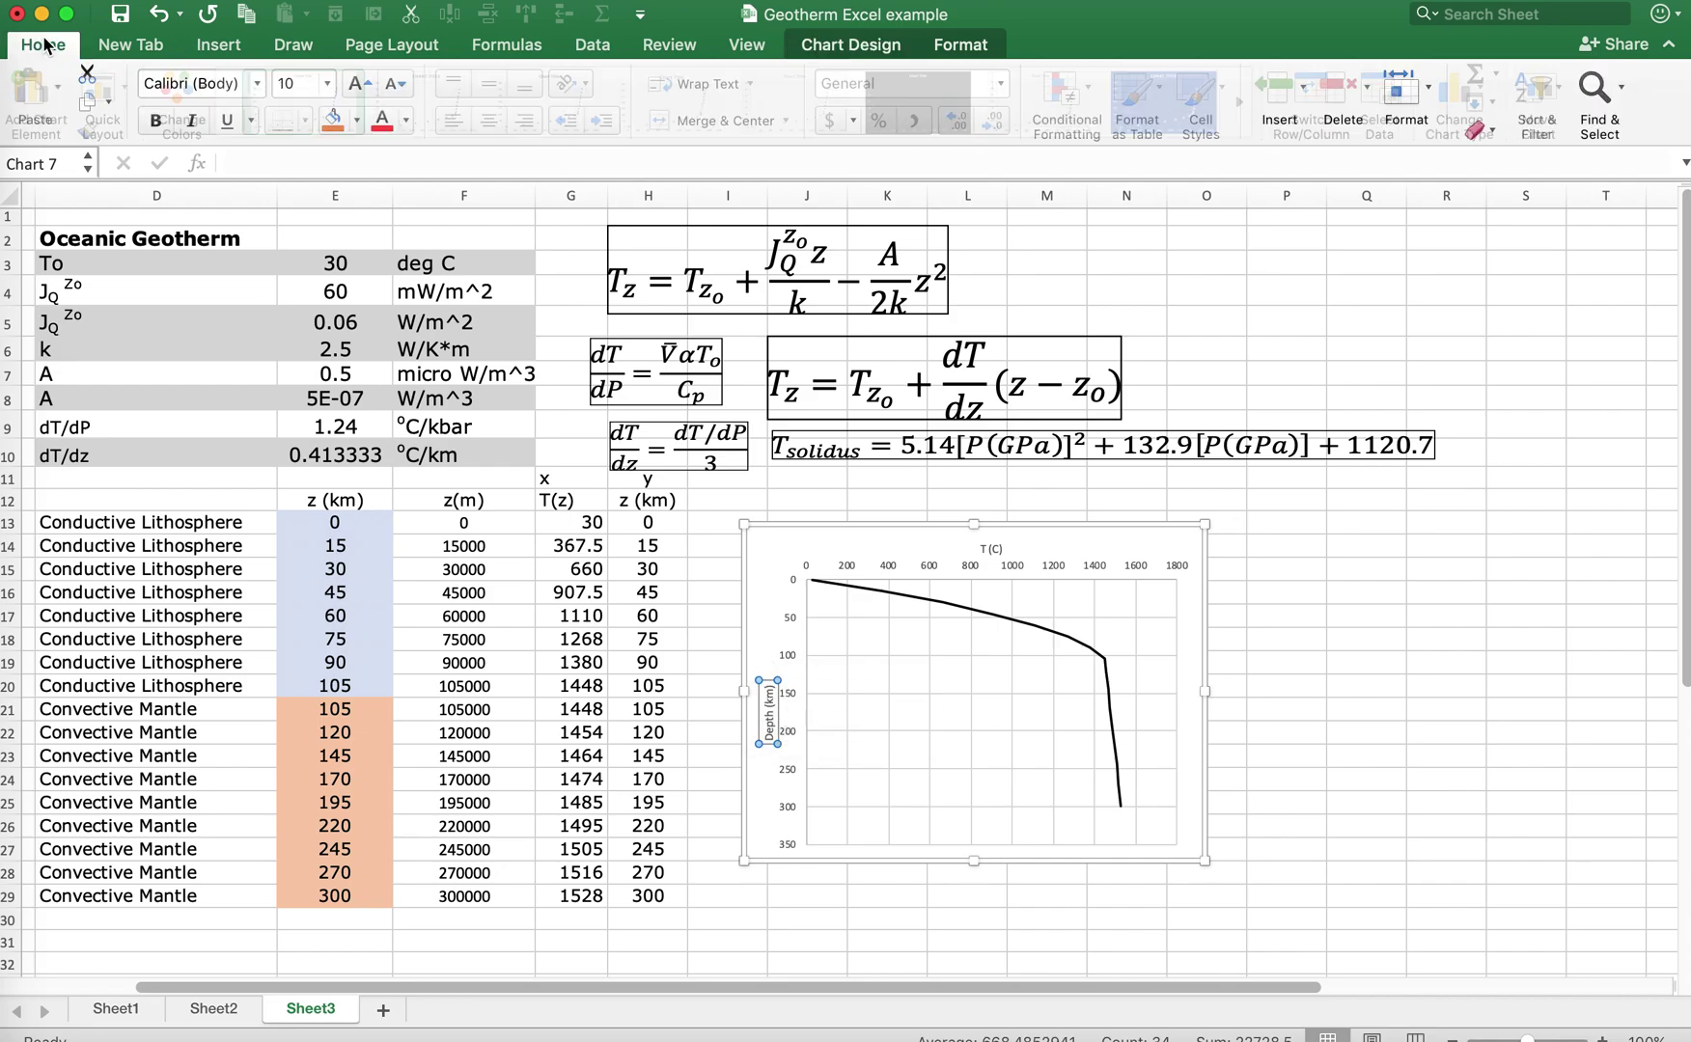
left_click(326, 83)
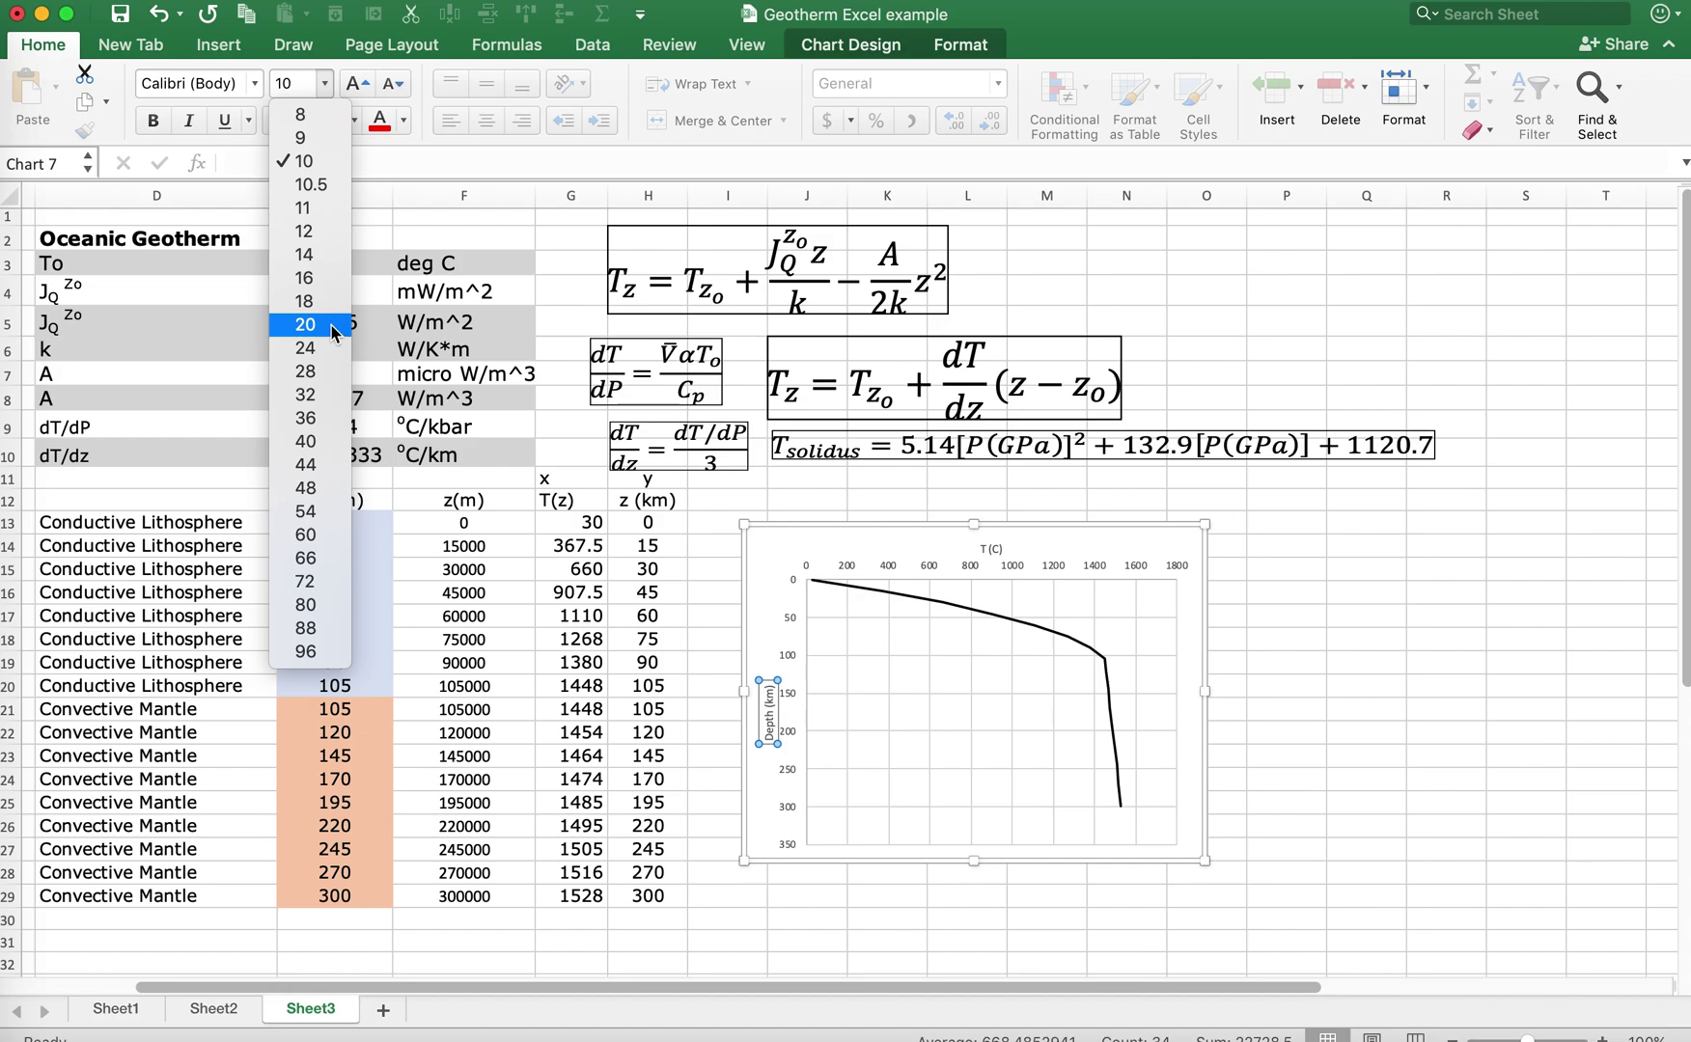
left_click(305, 300)
left_click(997, 551)
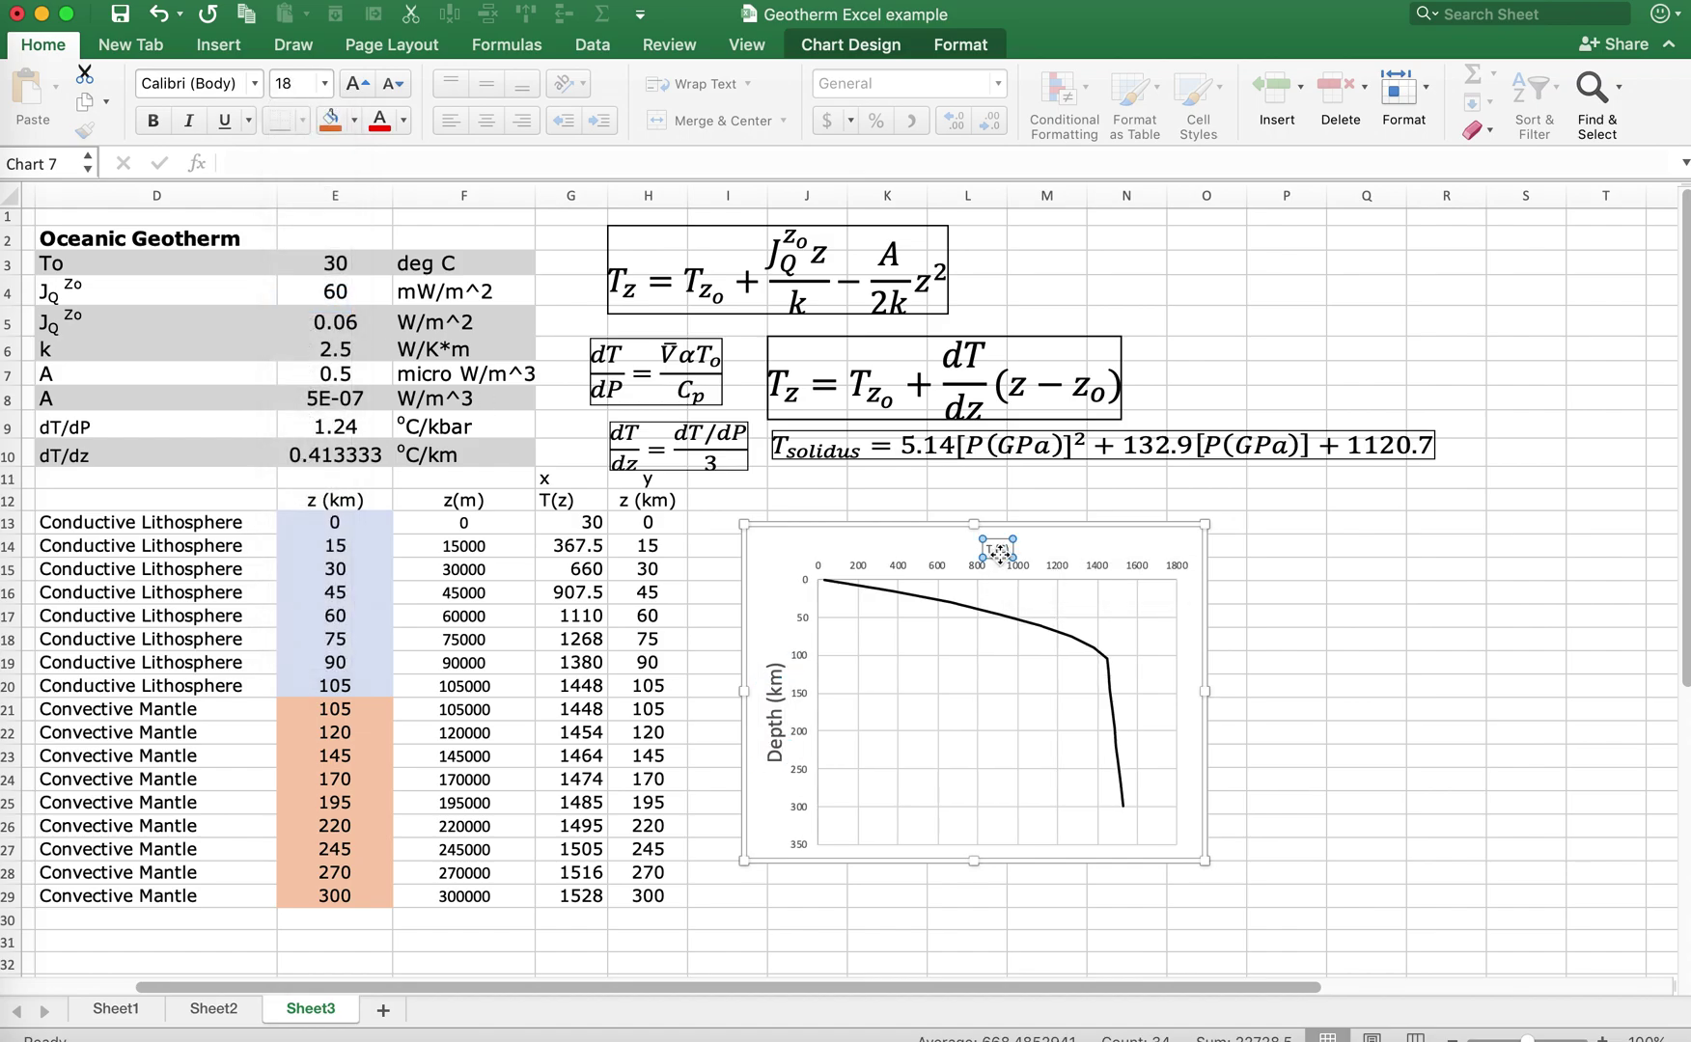
left_click(326, 83)
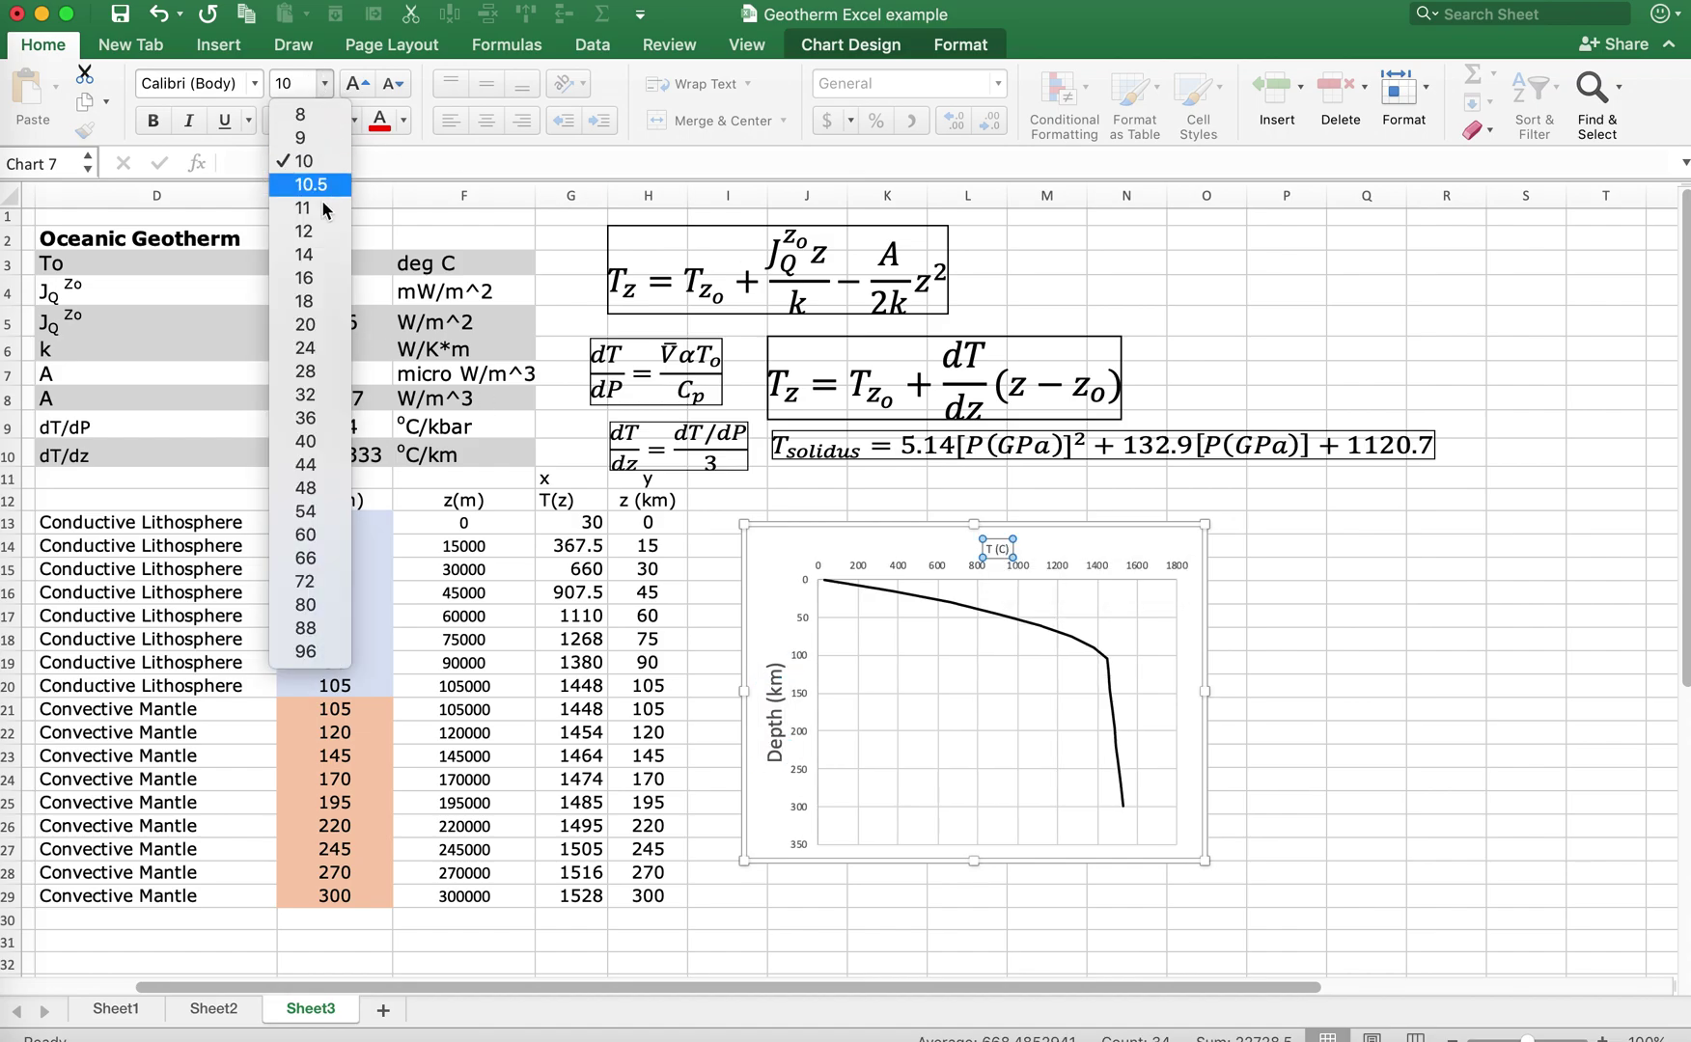
left_click(325, 307)
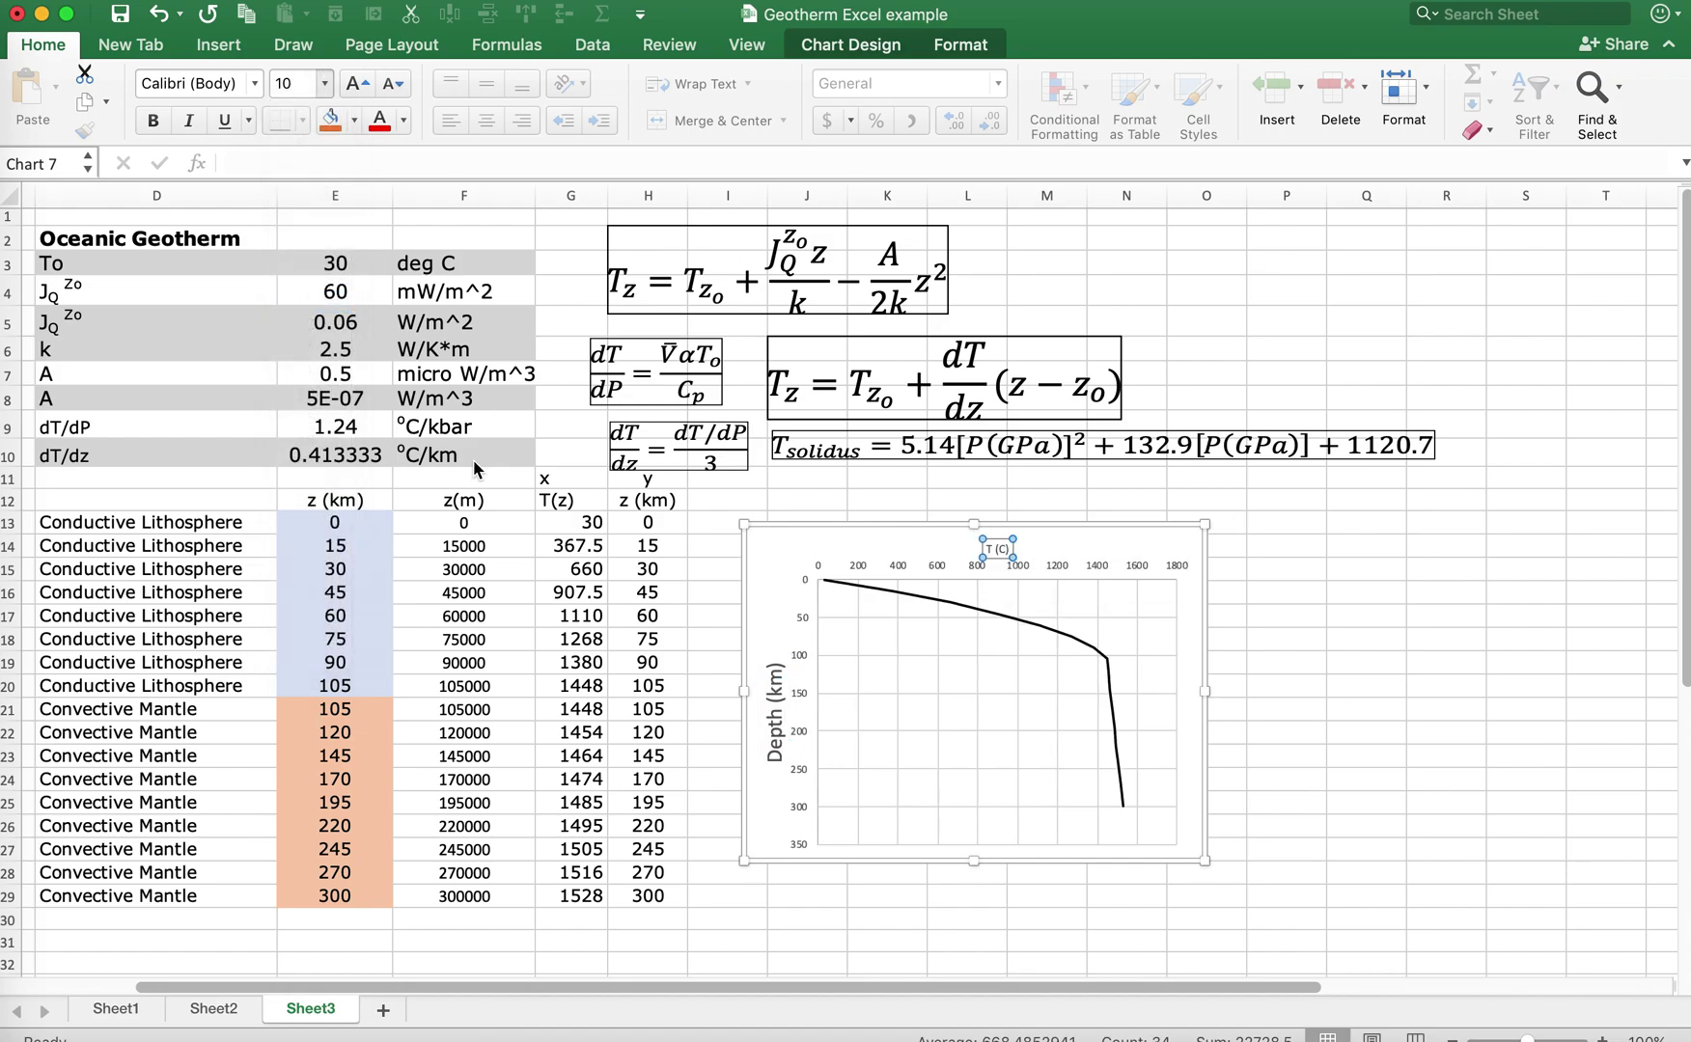
Step: Move the geotherm chart away from the data table to clear columns I and J
left_click(1112, 701)
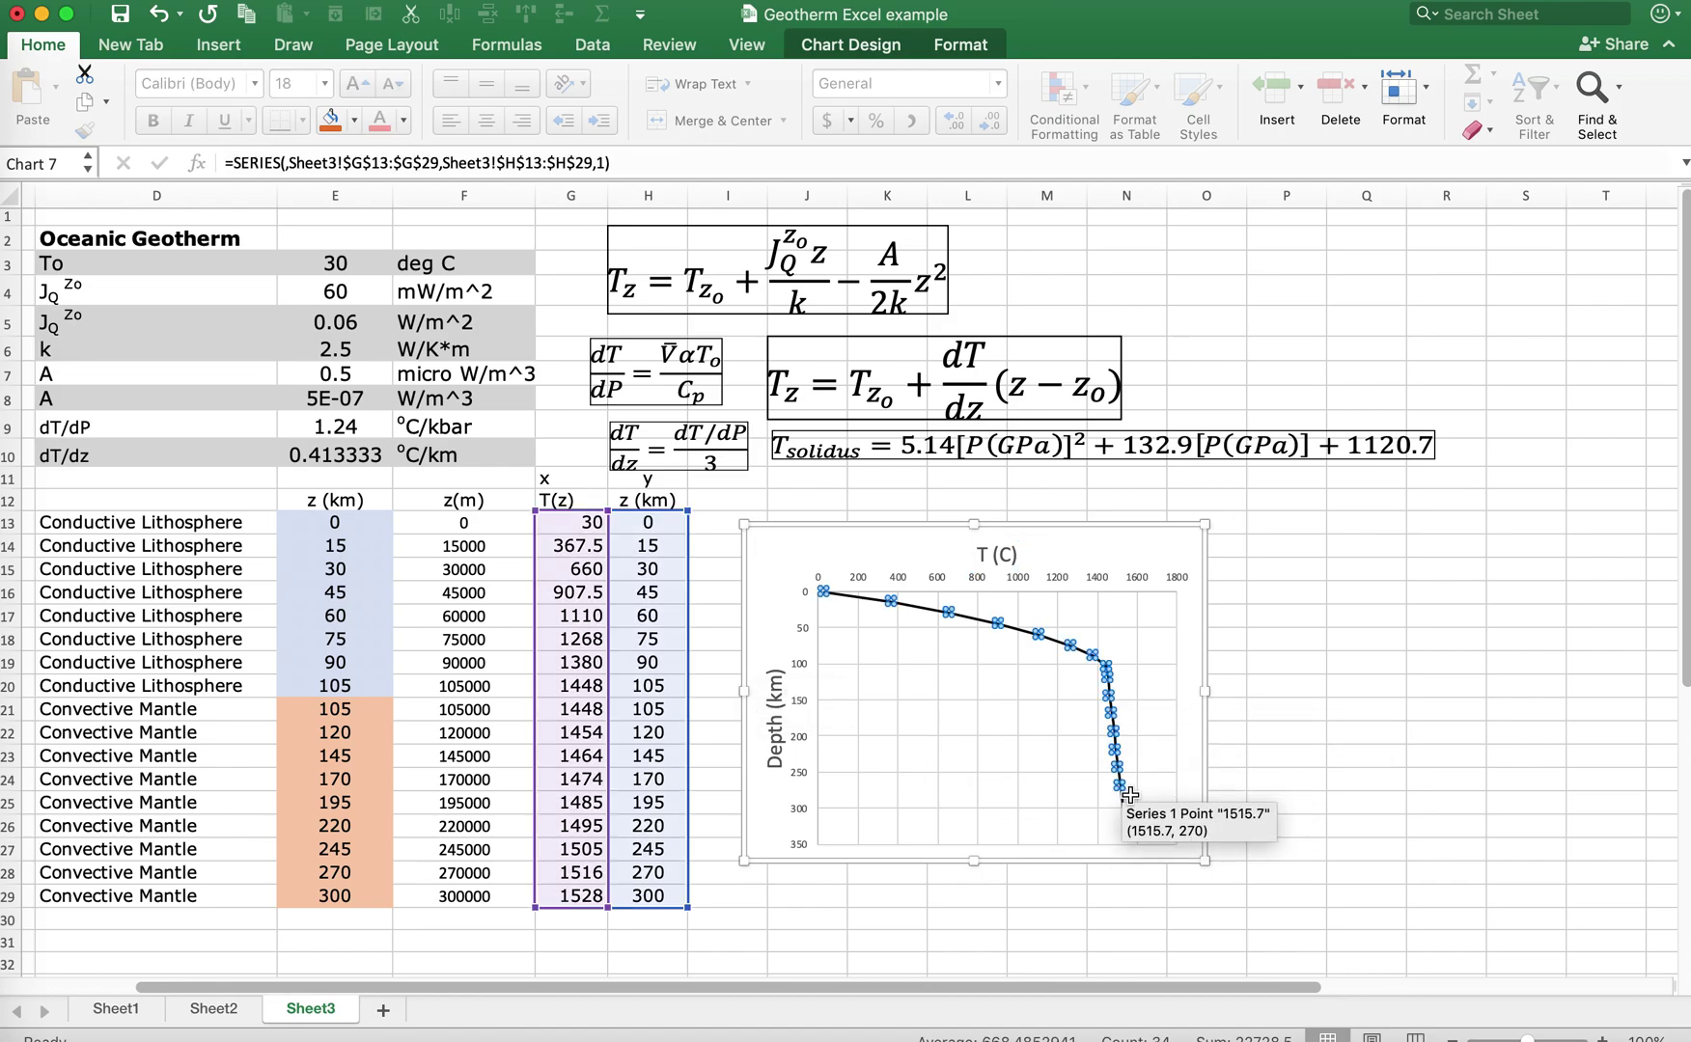
left_click(912, 456)
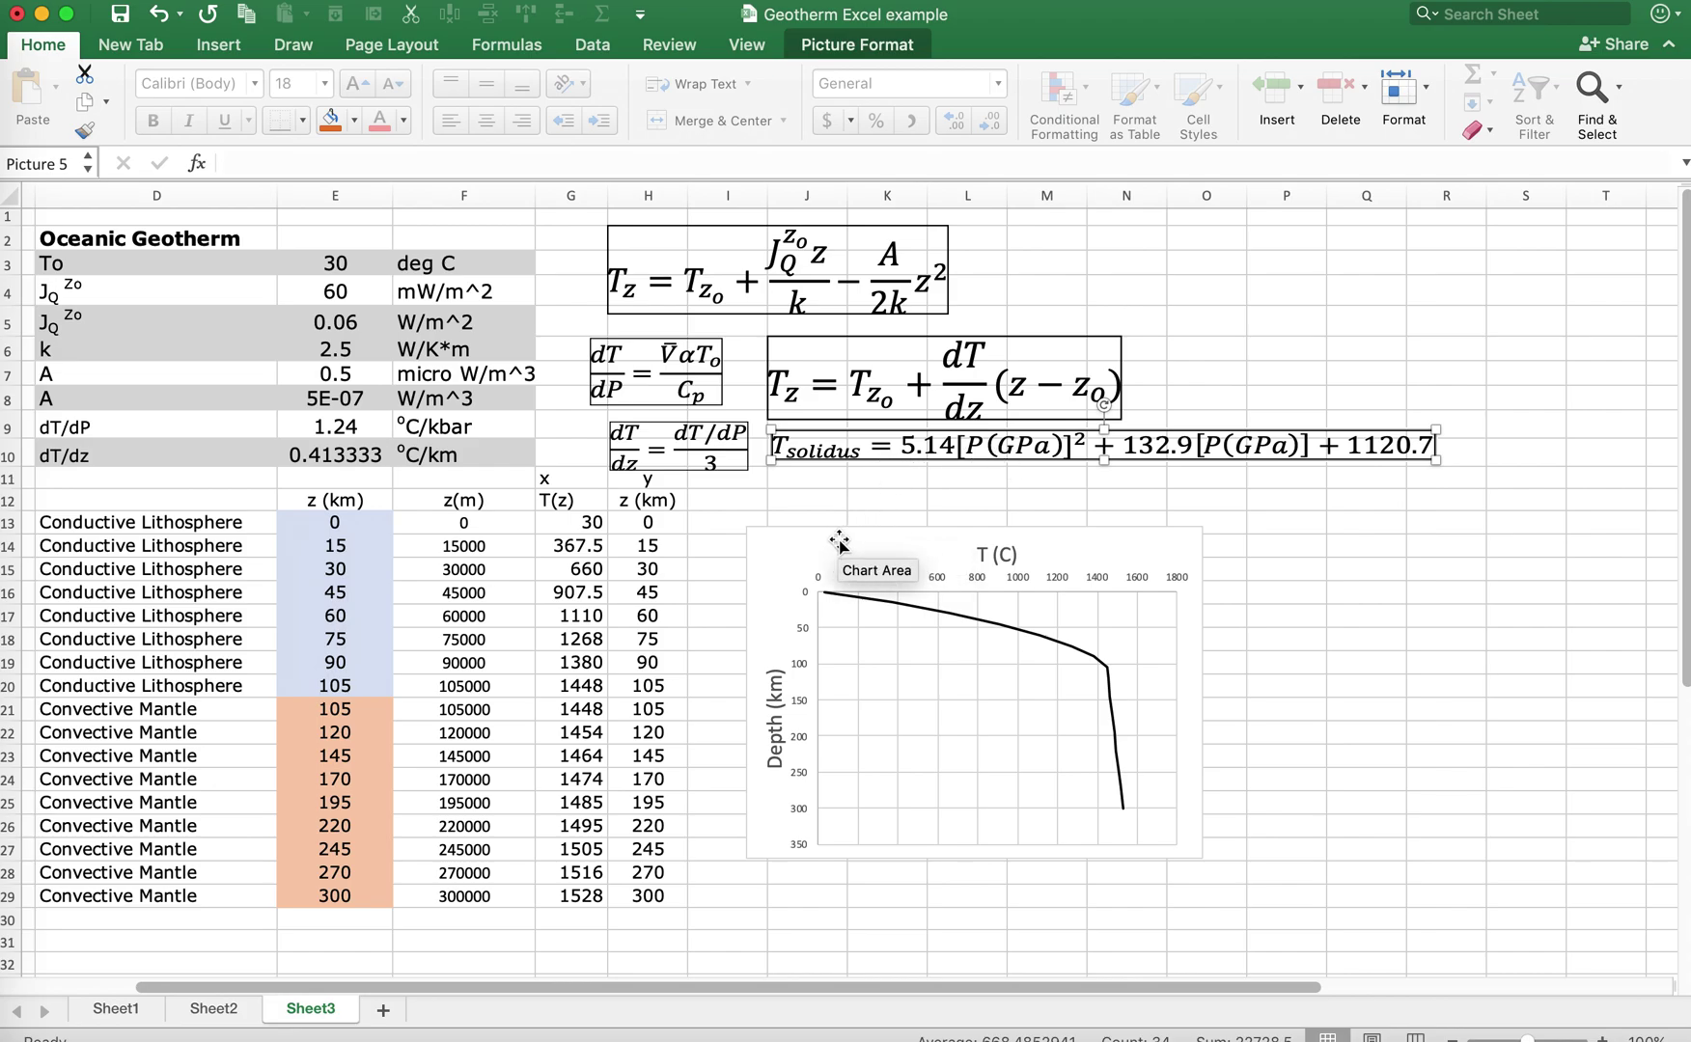
left_click_drag(839, 544, 980, 523)
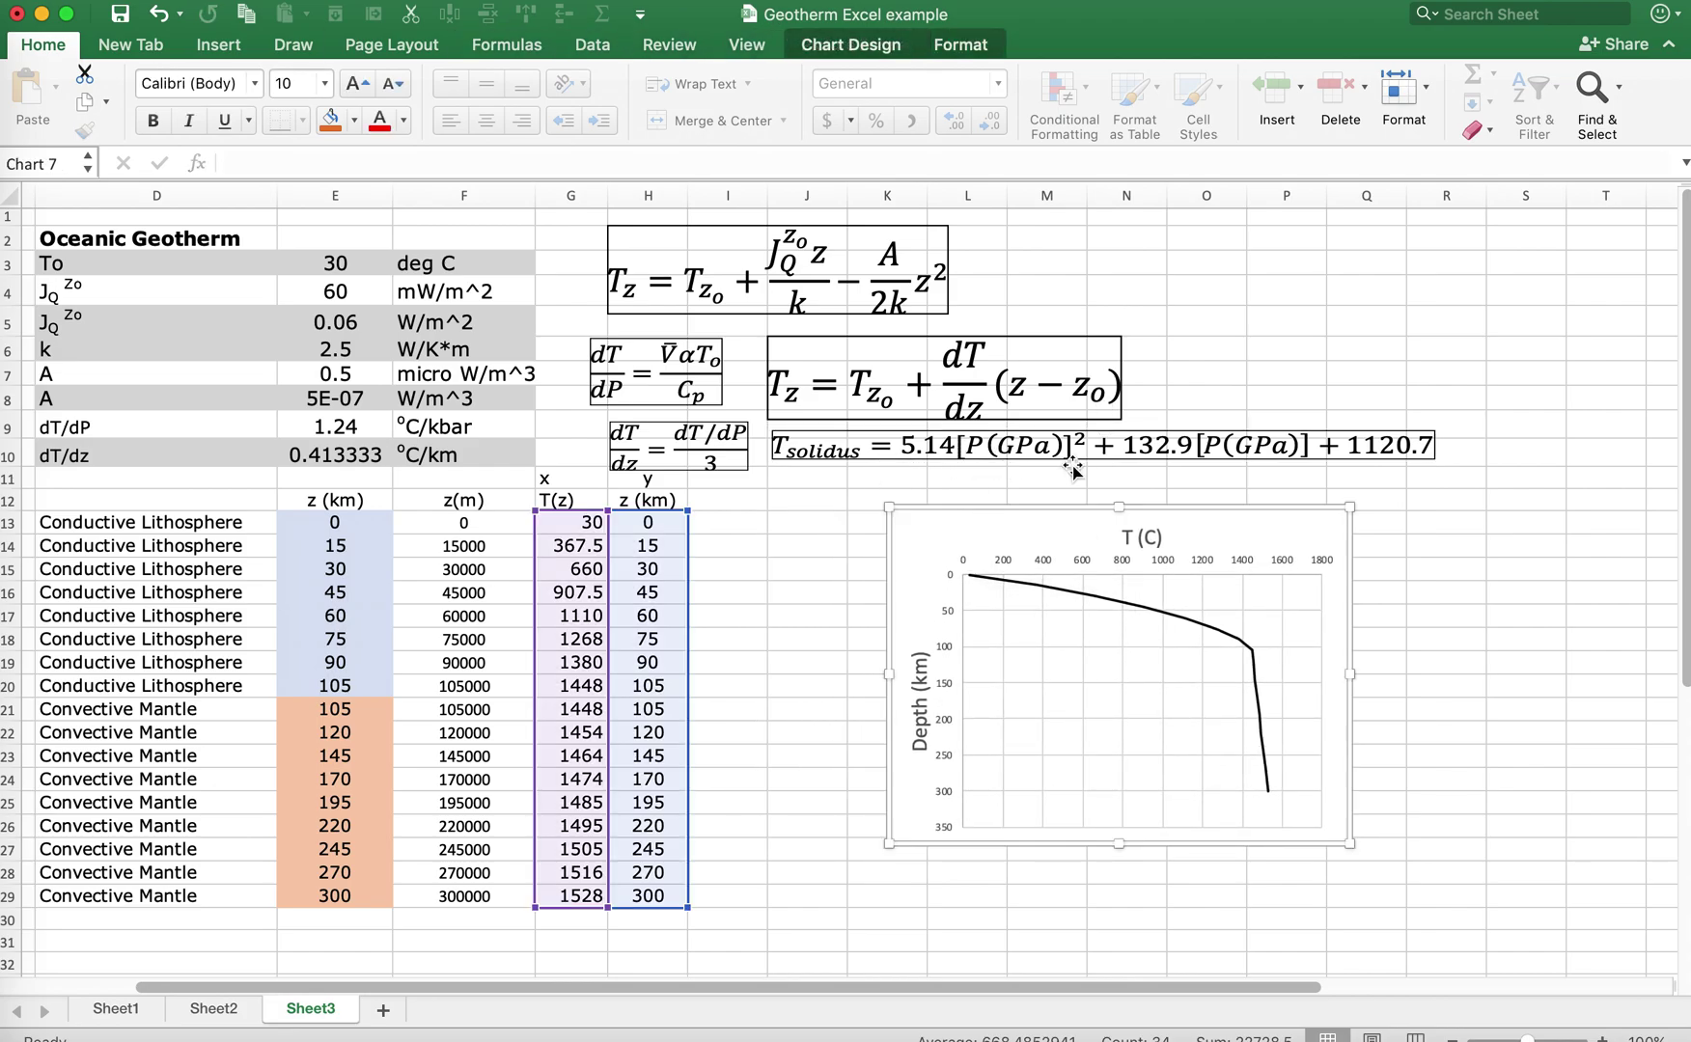
Step: Enter the column header GPa in I12, beside the z (km) column
left_click(732, 503)
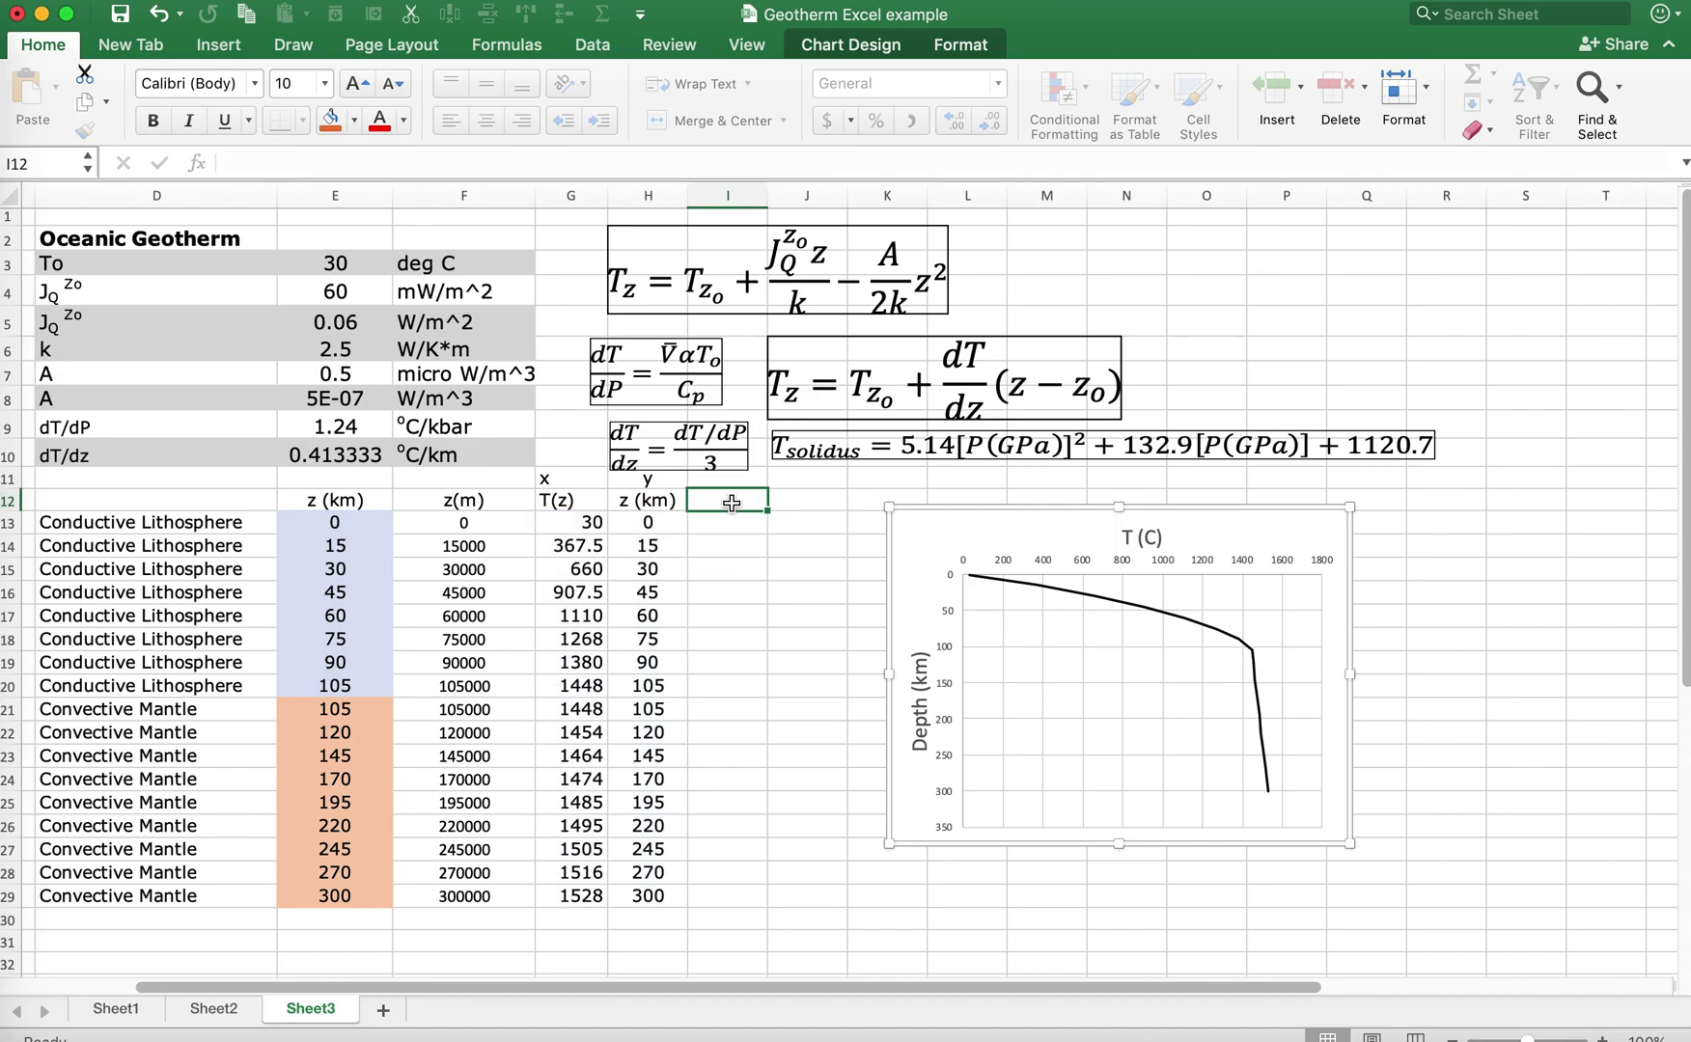
type("GPA")
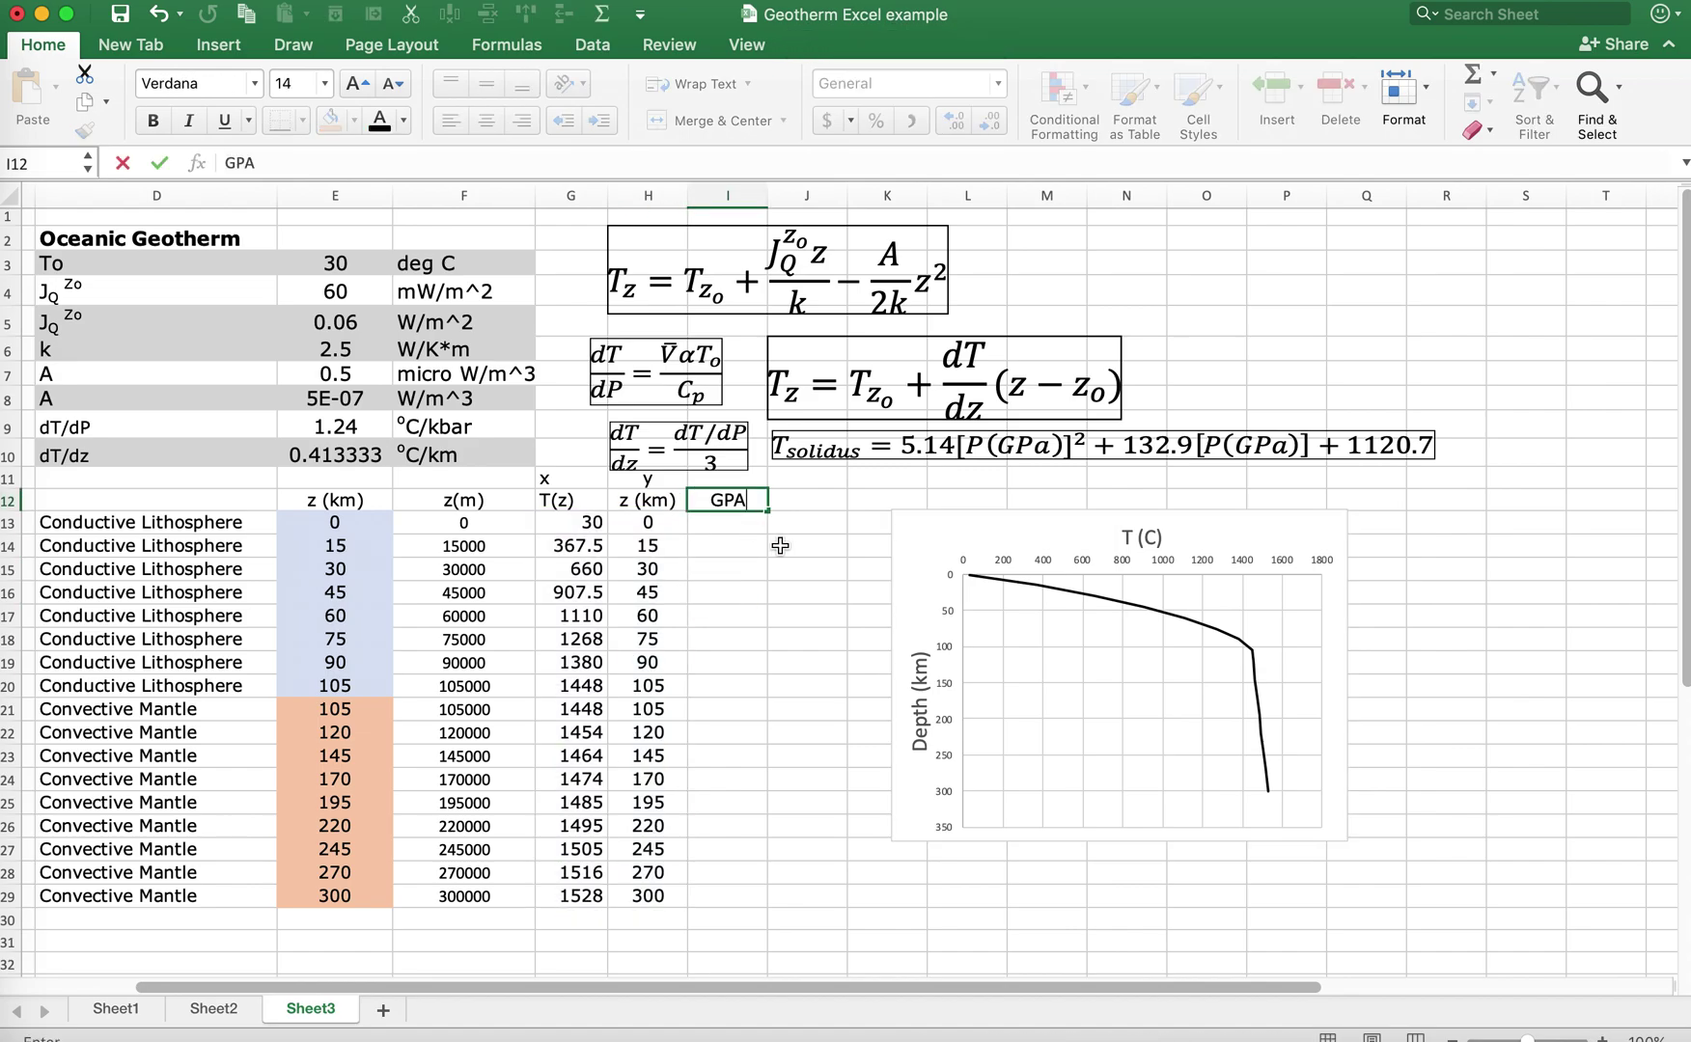
key("BackSpace")
type("a")
key("Return")
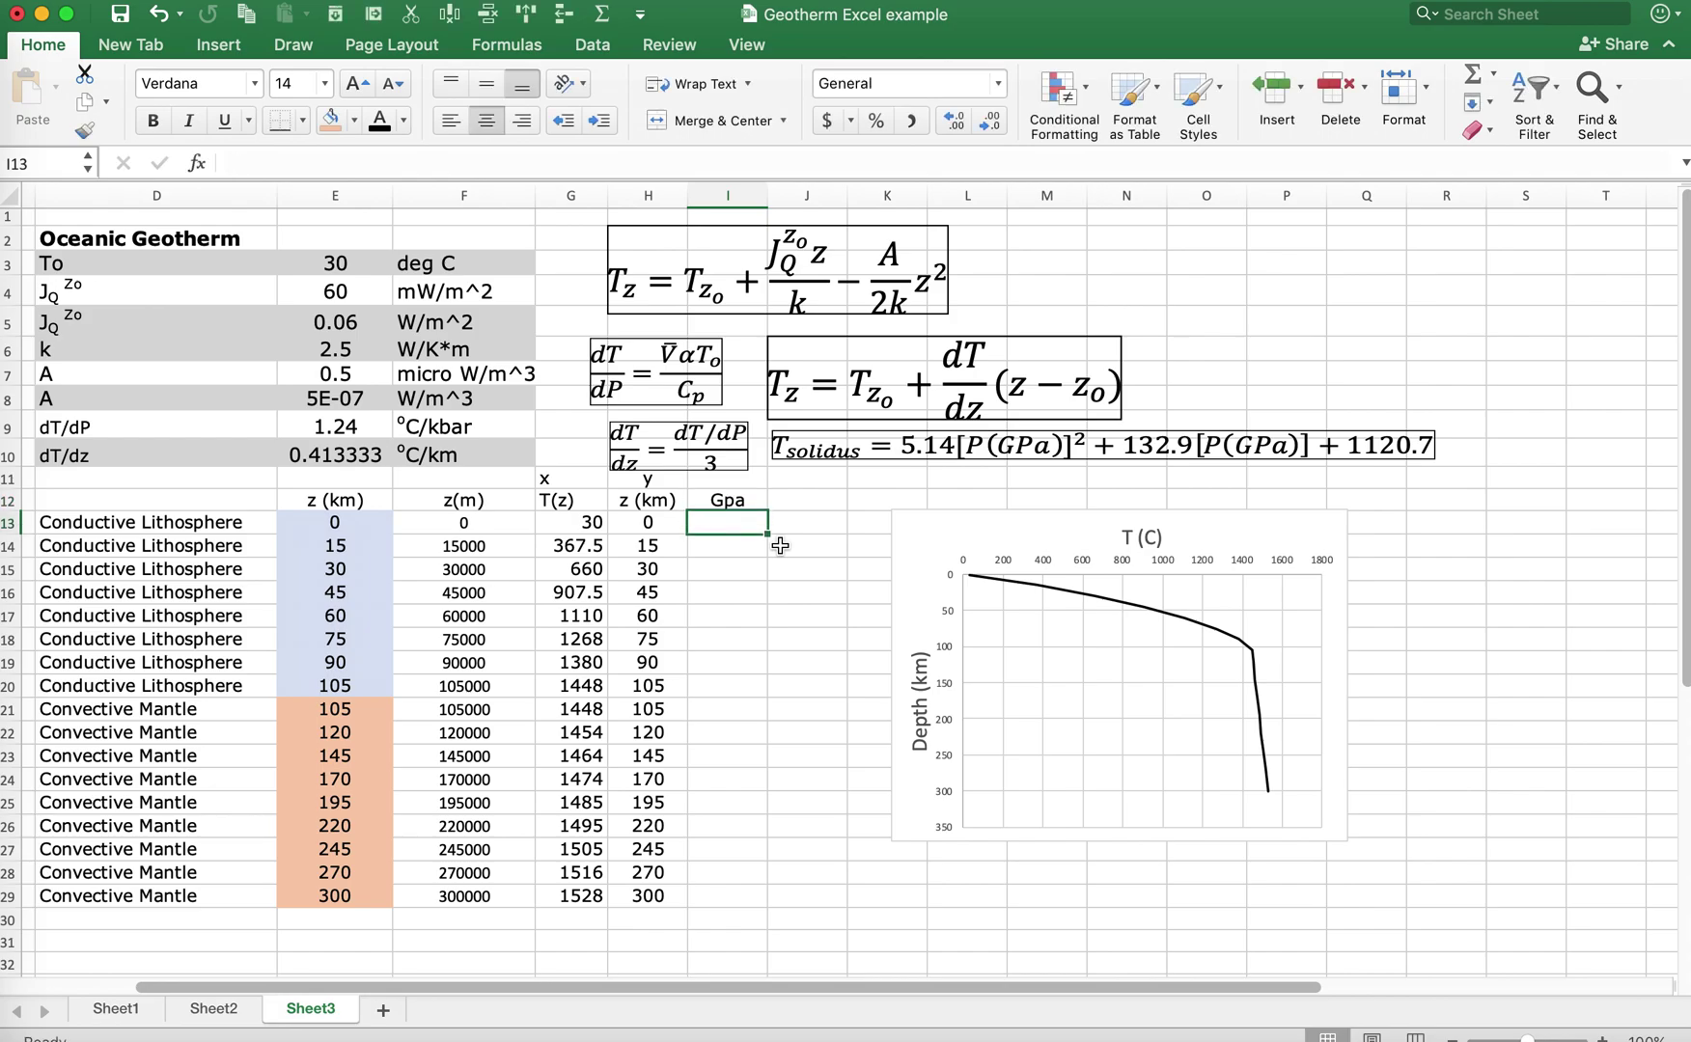
double_click(730, 503)
key("BackSpace")
type("P")
key("Return")
Step: Convert depth to pressure in I13 with the formula =H13/3/10 and fill it down to I29
type("=")
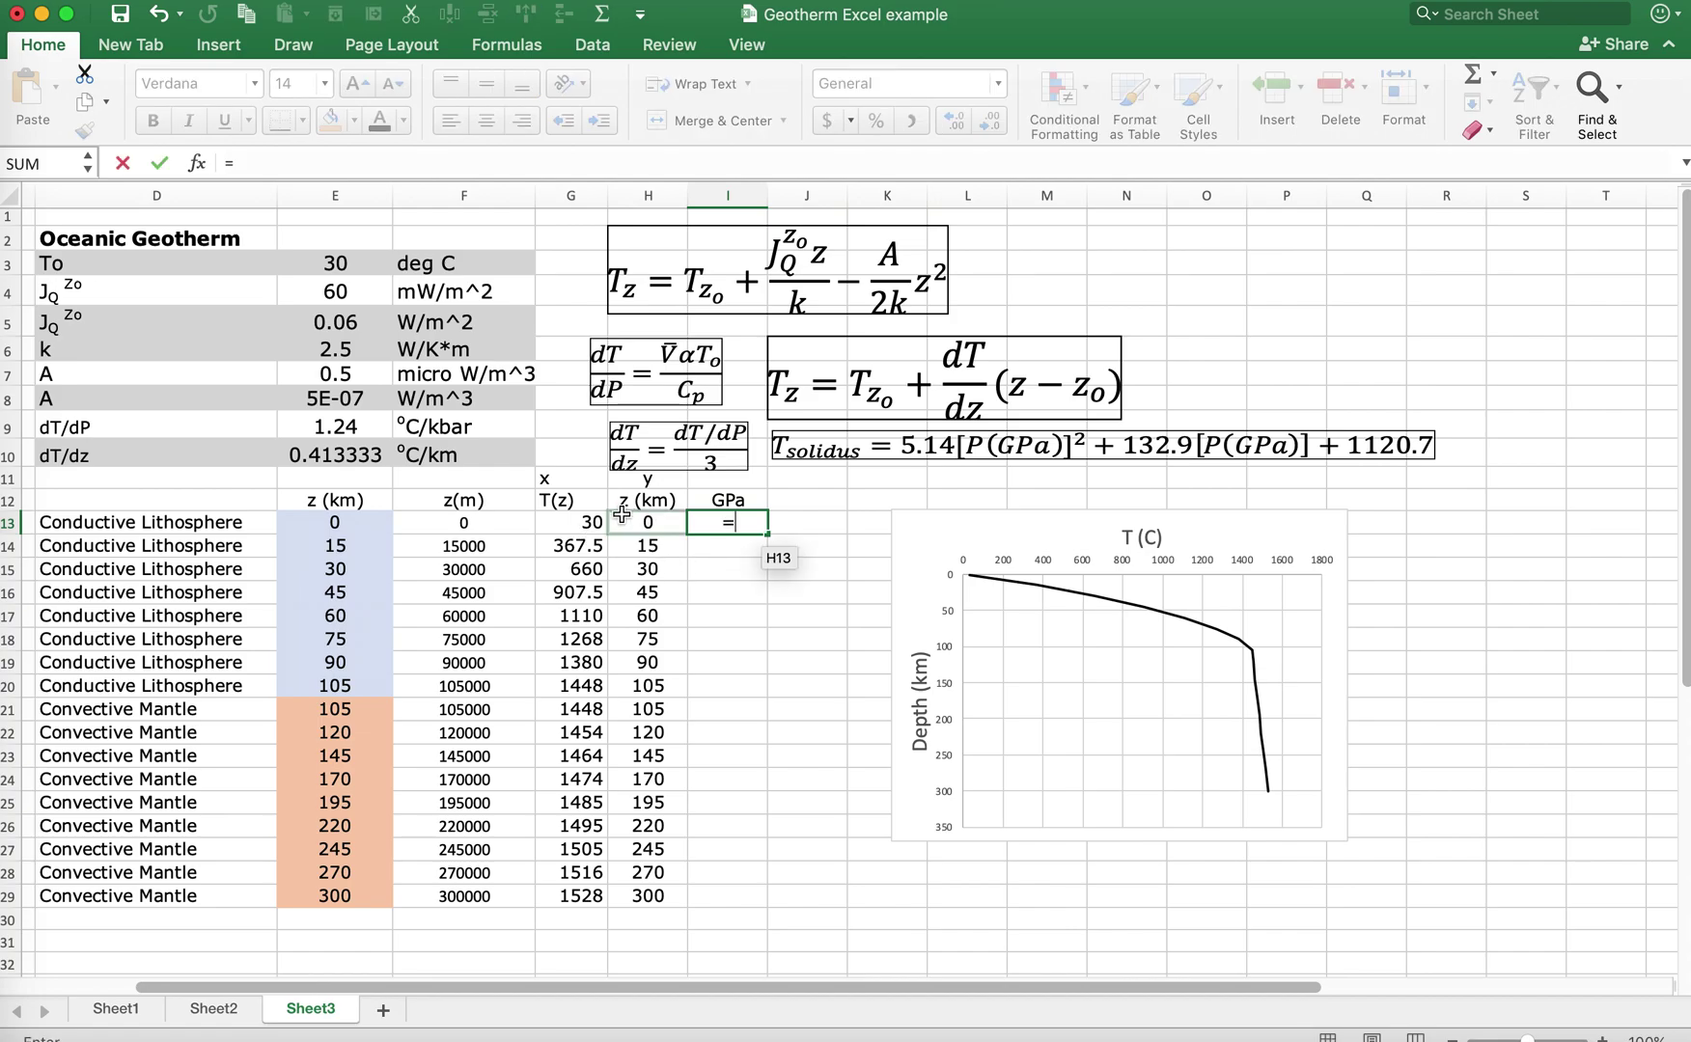
left_click(626, 521)
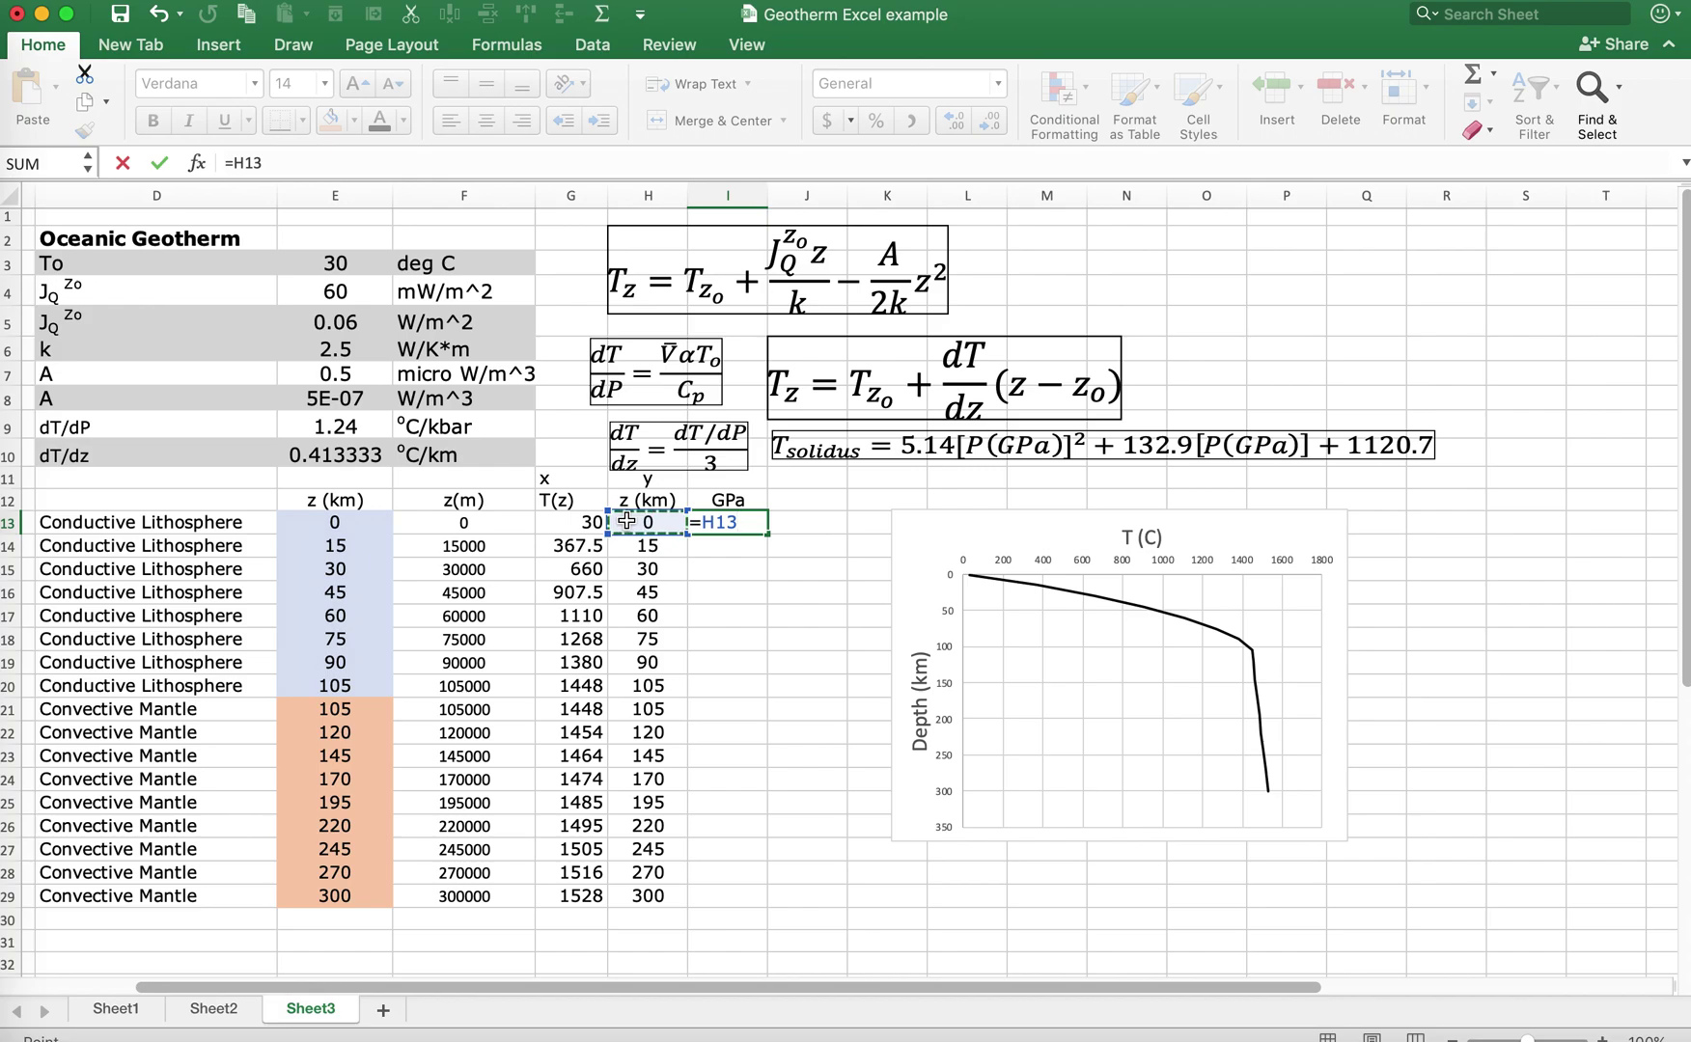
type("/3")
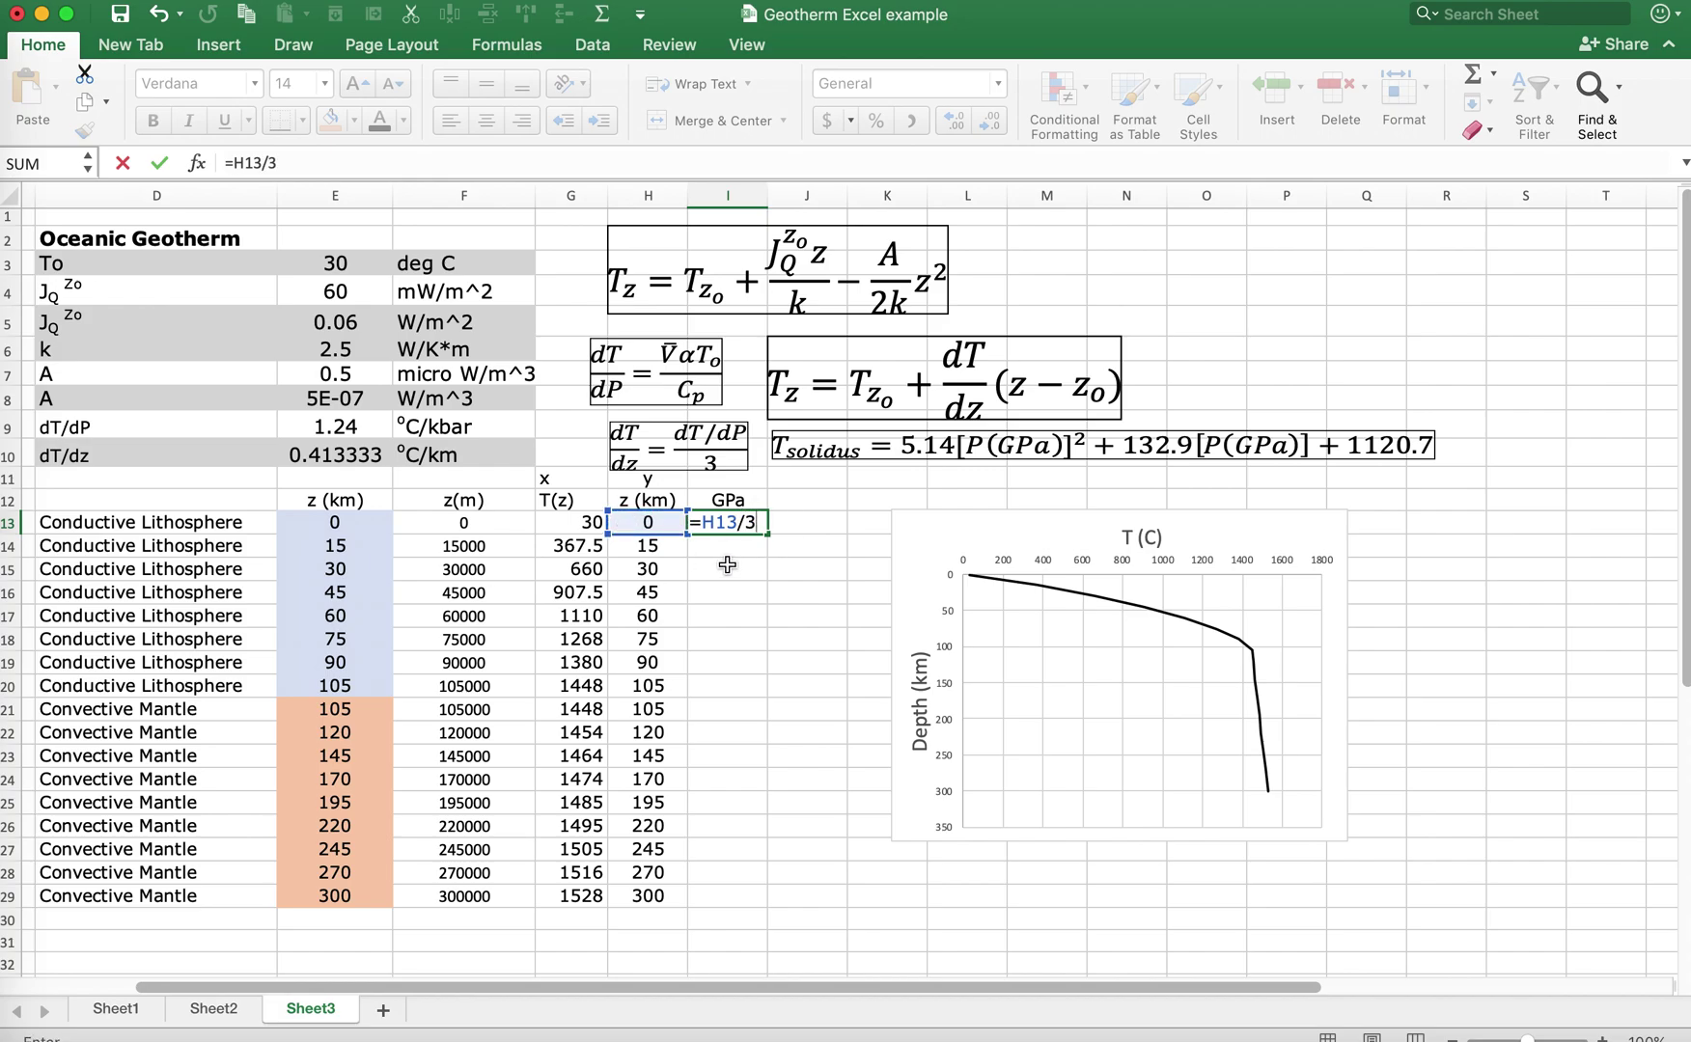
type("/10")
key("Return")
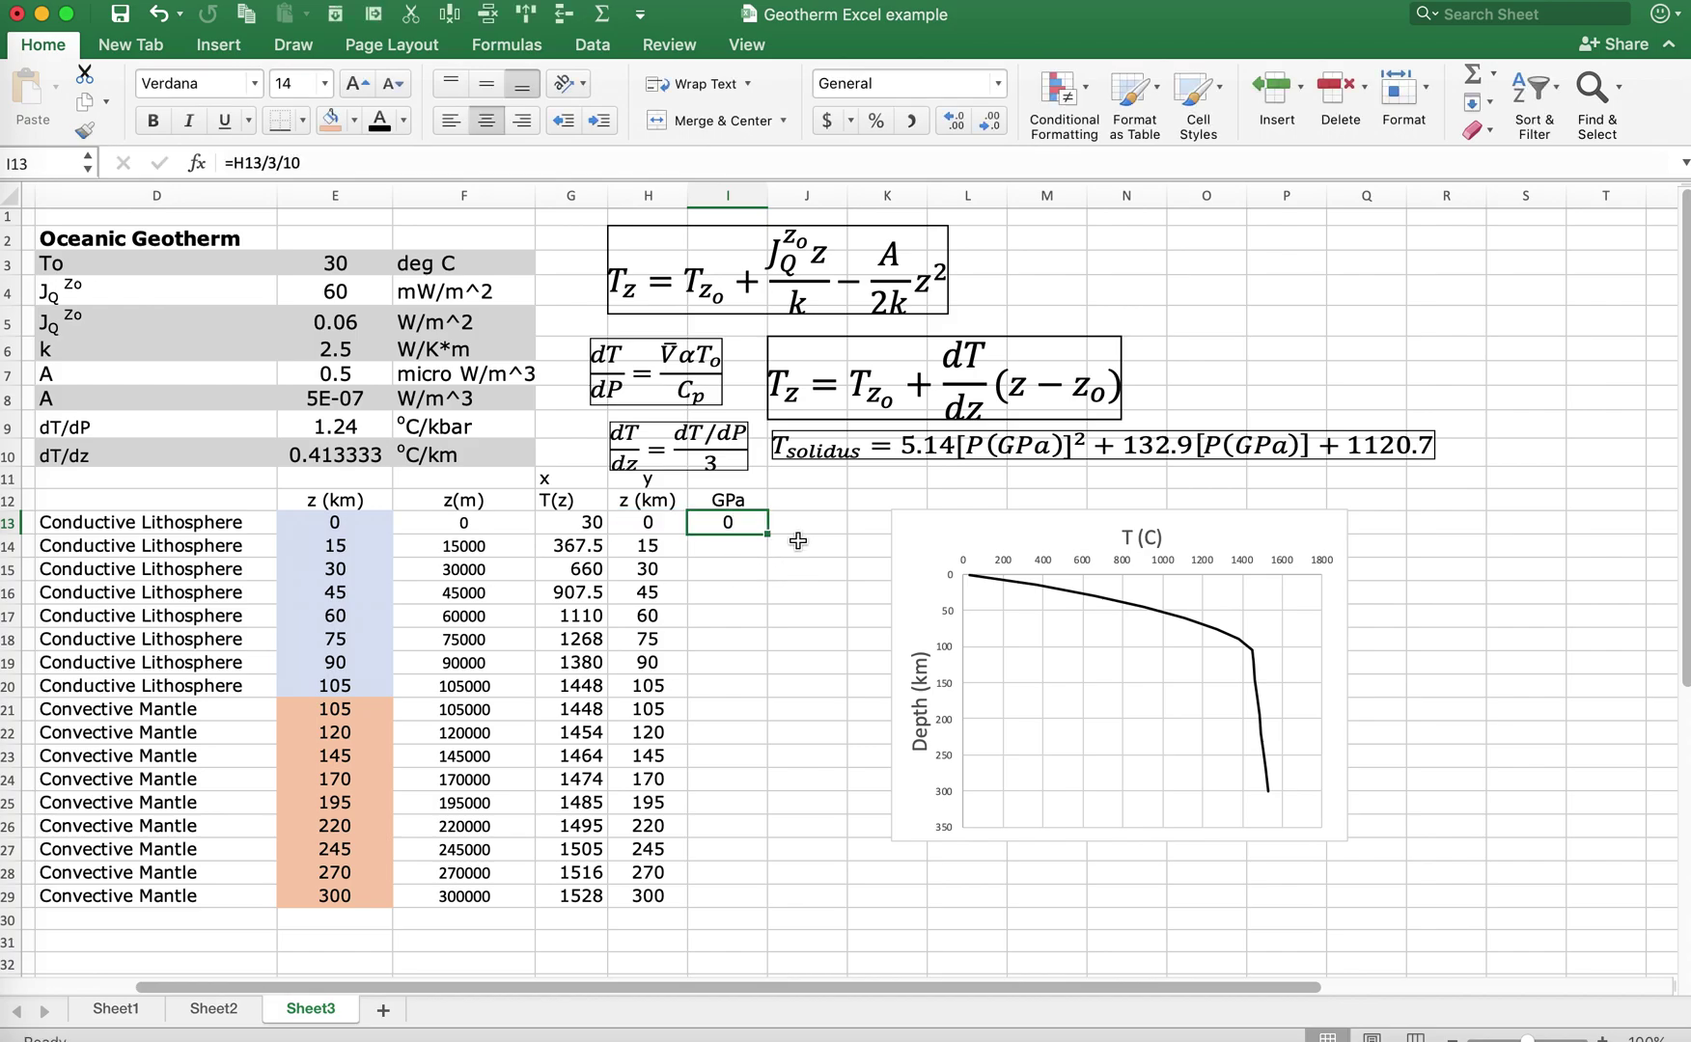
left_click_drag(766, 538, 744, 902)
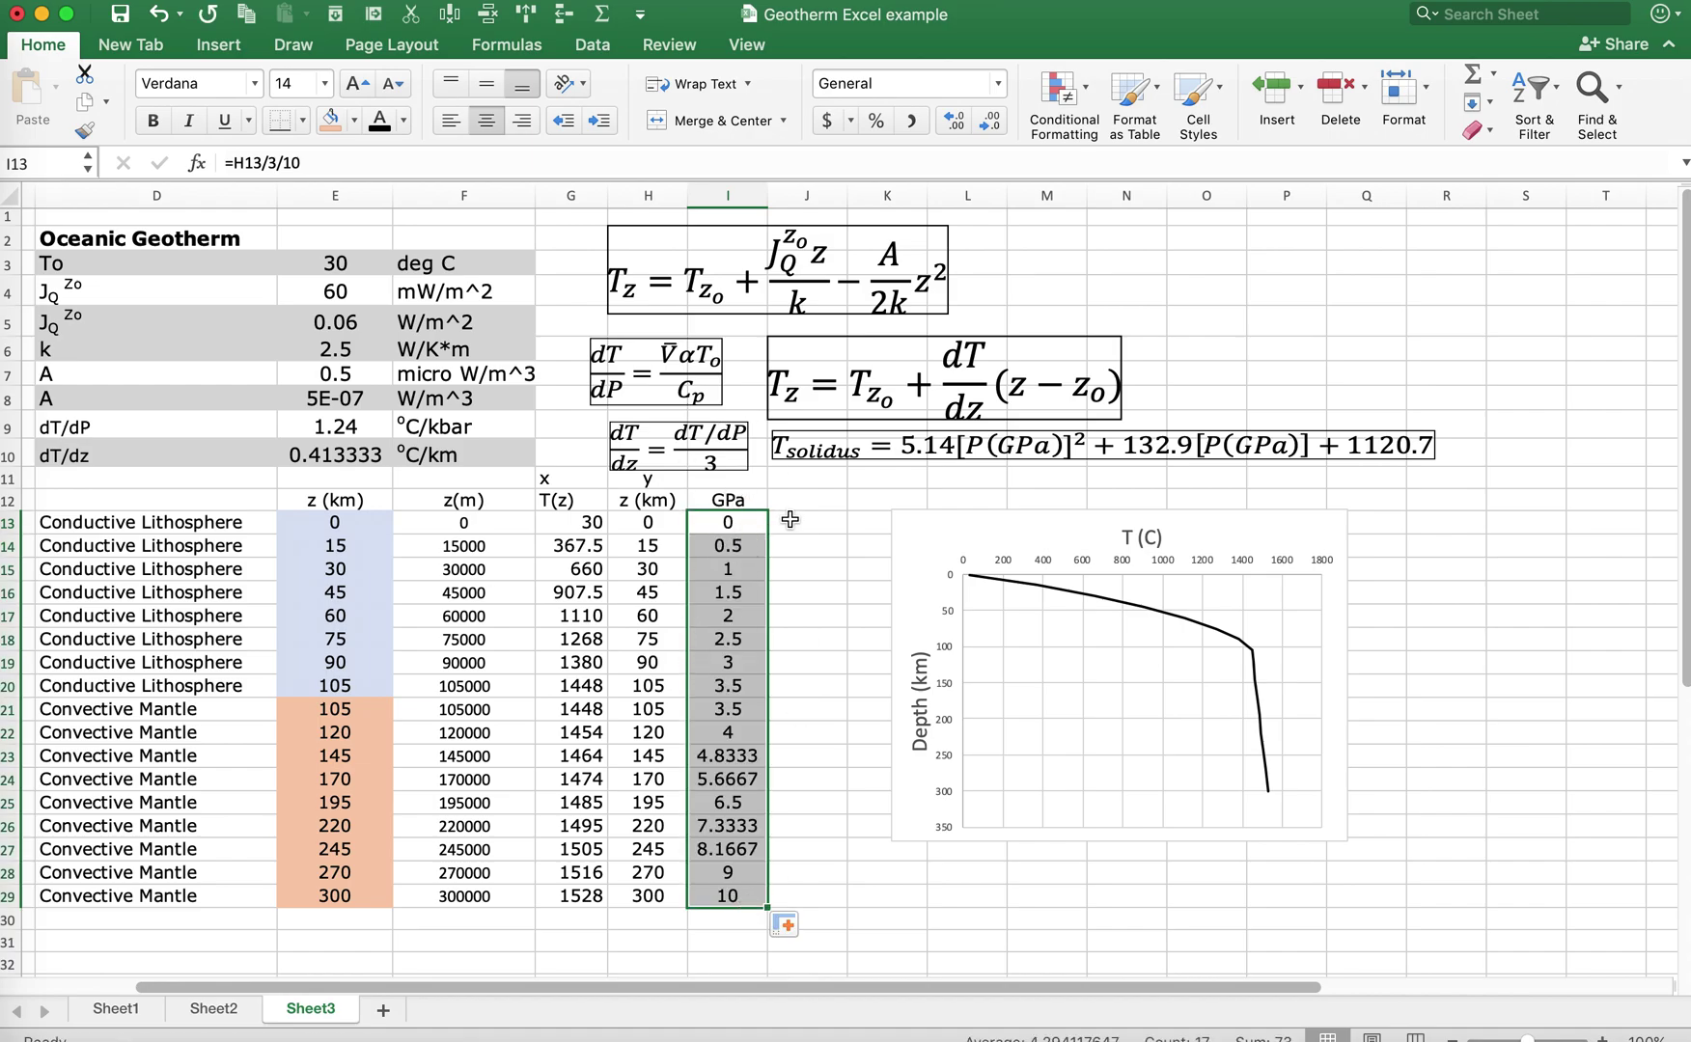
left_click_drag(734, 502, 751, 898)
Step: Enter the column header T solidus in J12
left_click(811, 500)
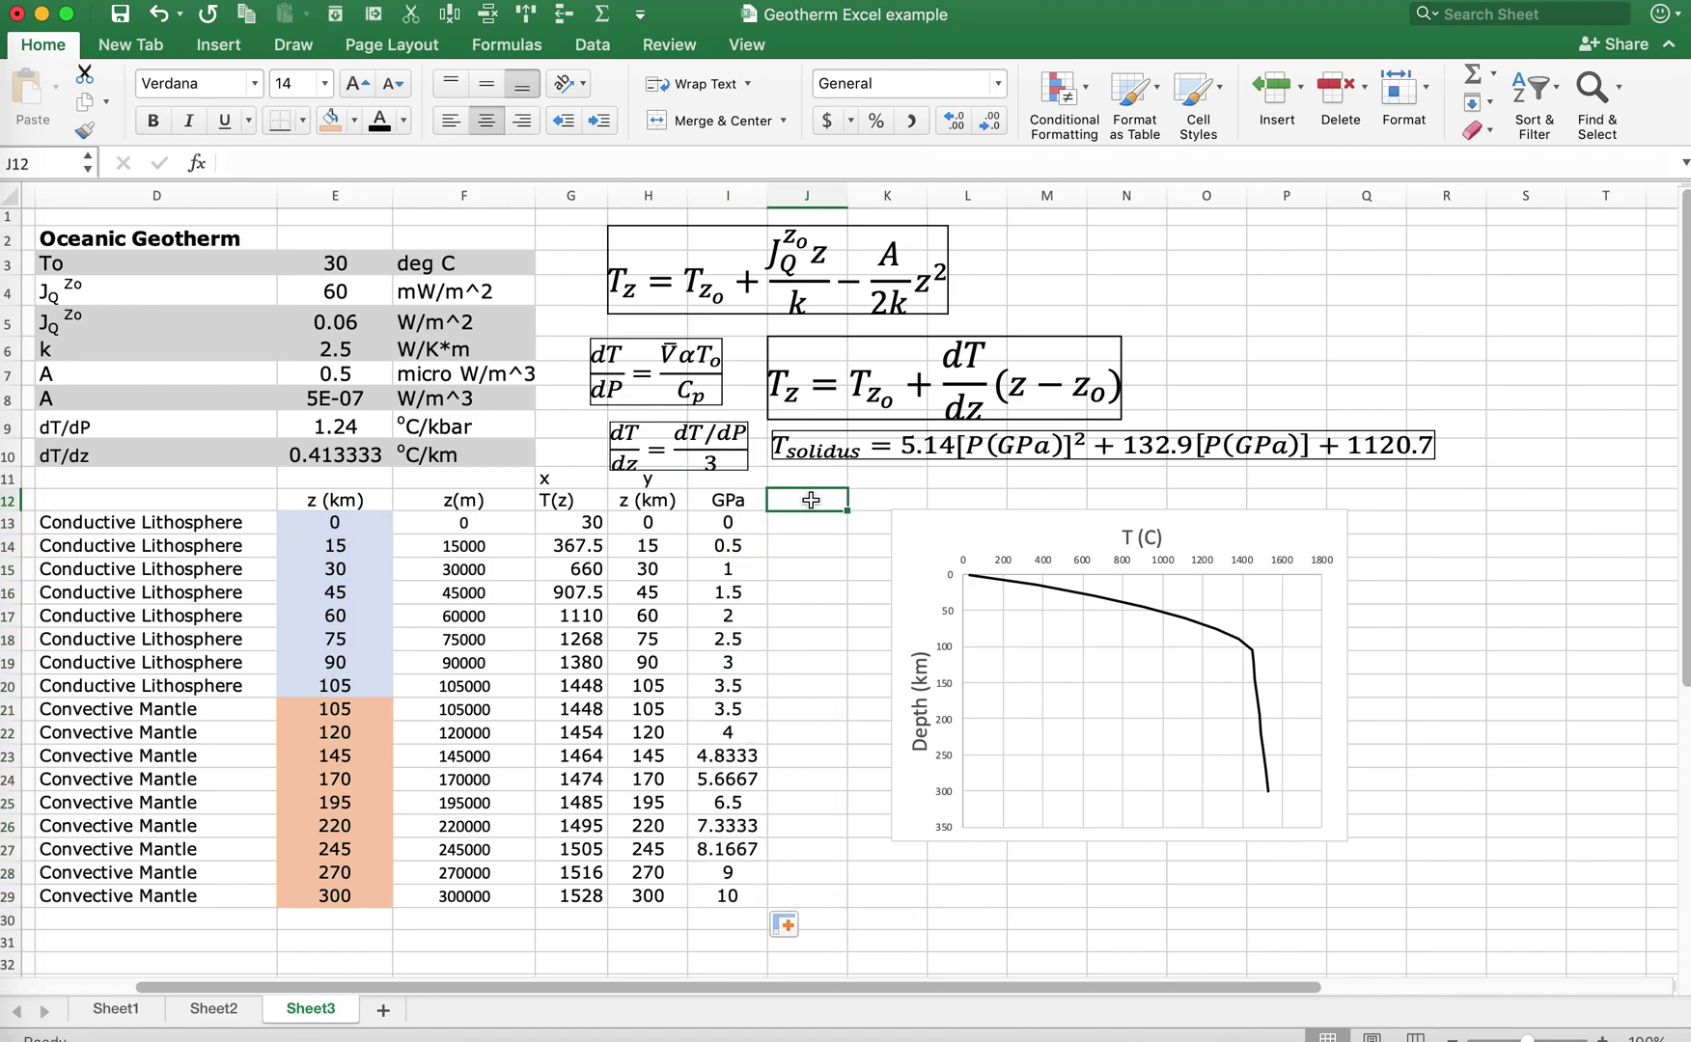
type("T solidus")
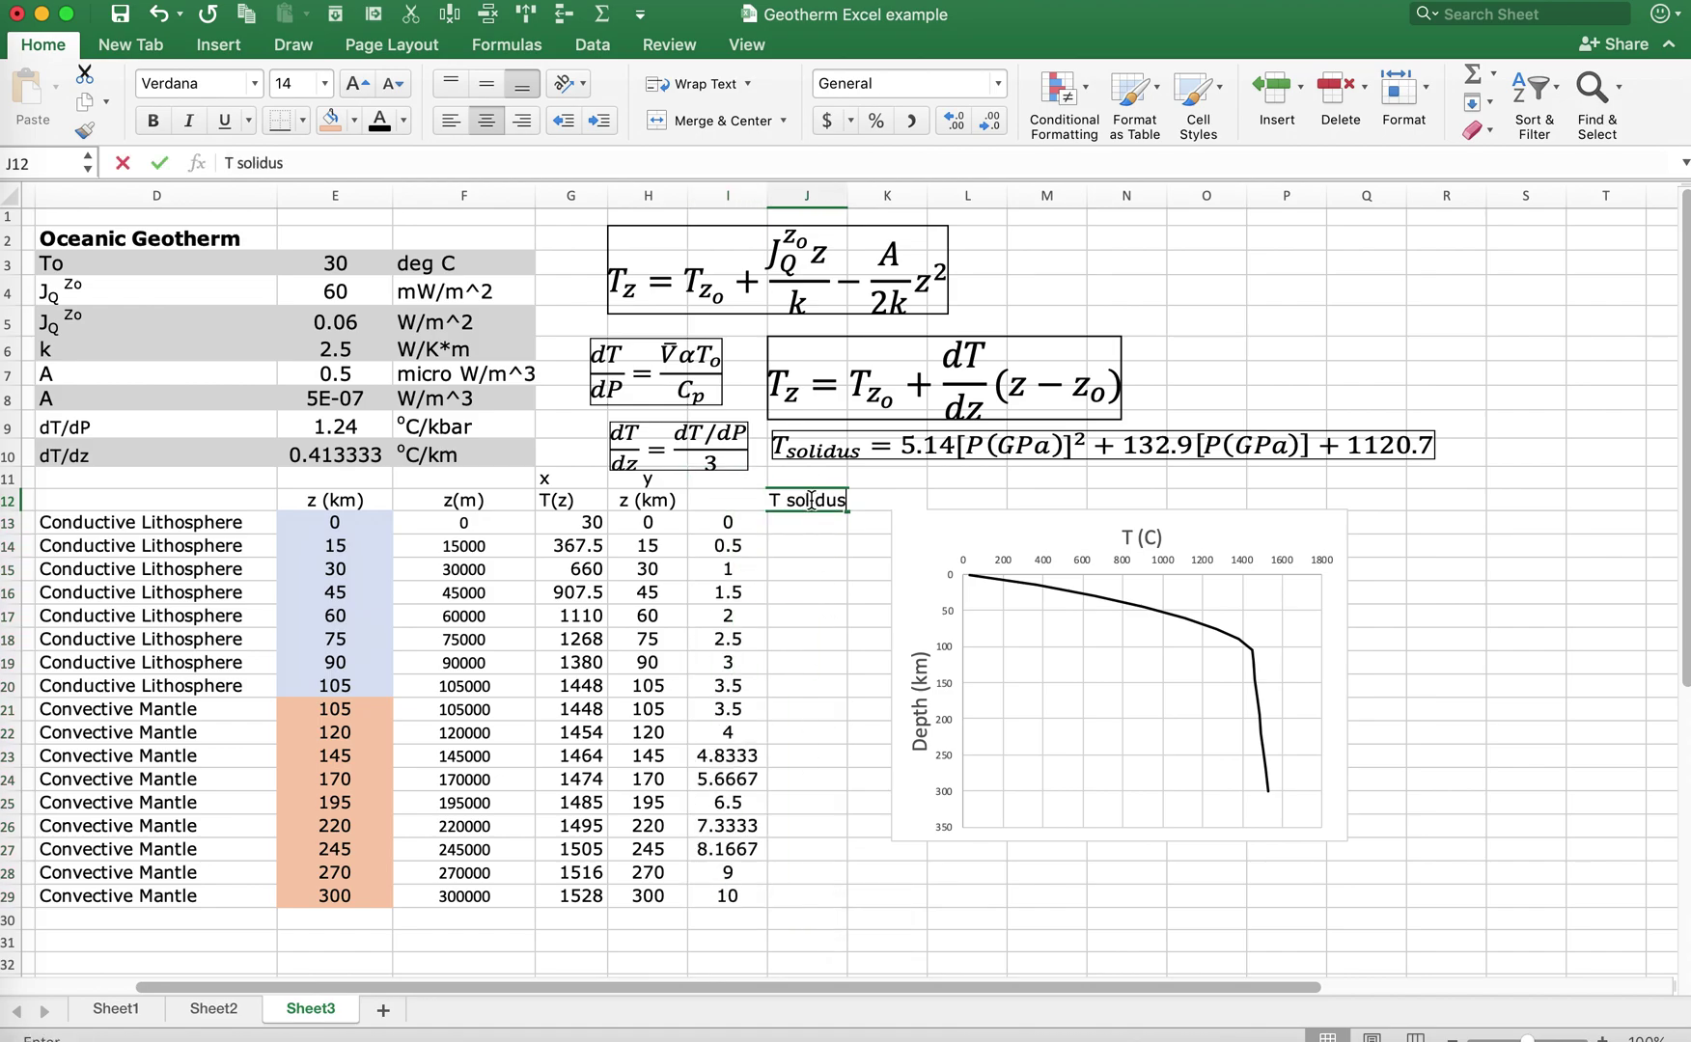
key("Return")
Step: Calculate the solidus temperature in J13 with =5.14*I13^2+132.9*I13+1120.7 and fill the formula down to J29
type("=5.14*")
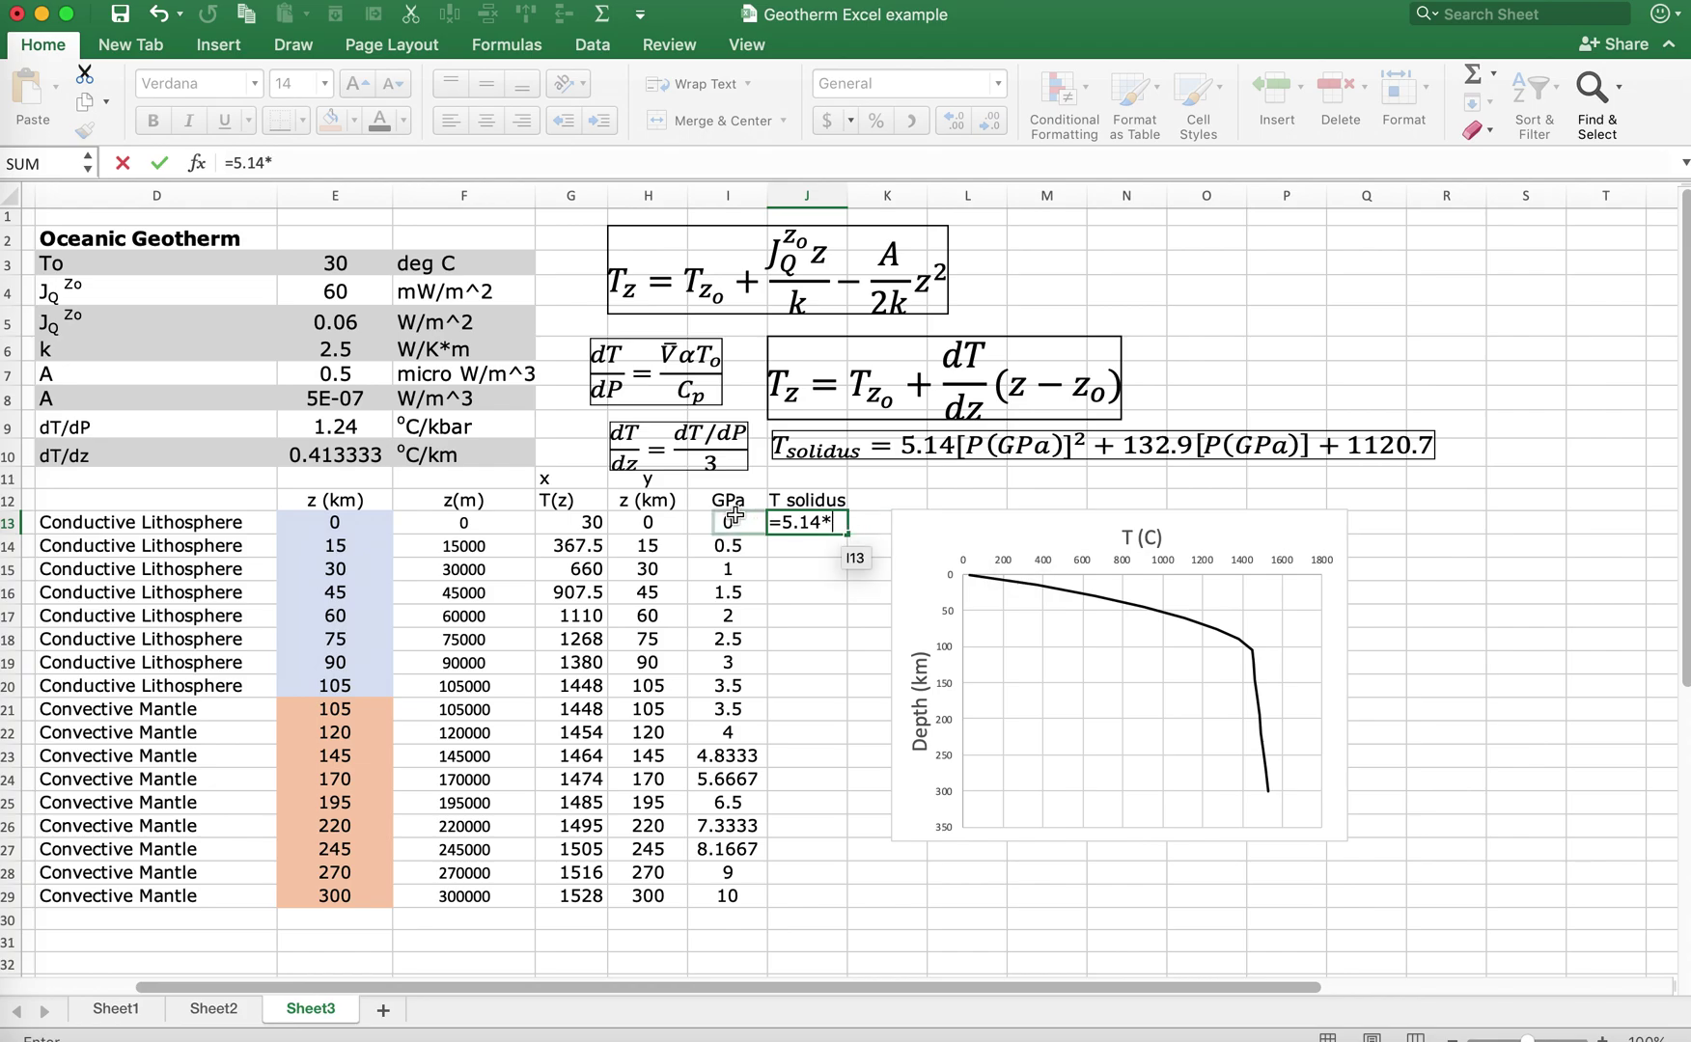
left_click(720, 522)
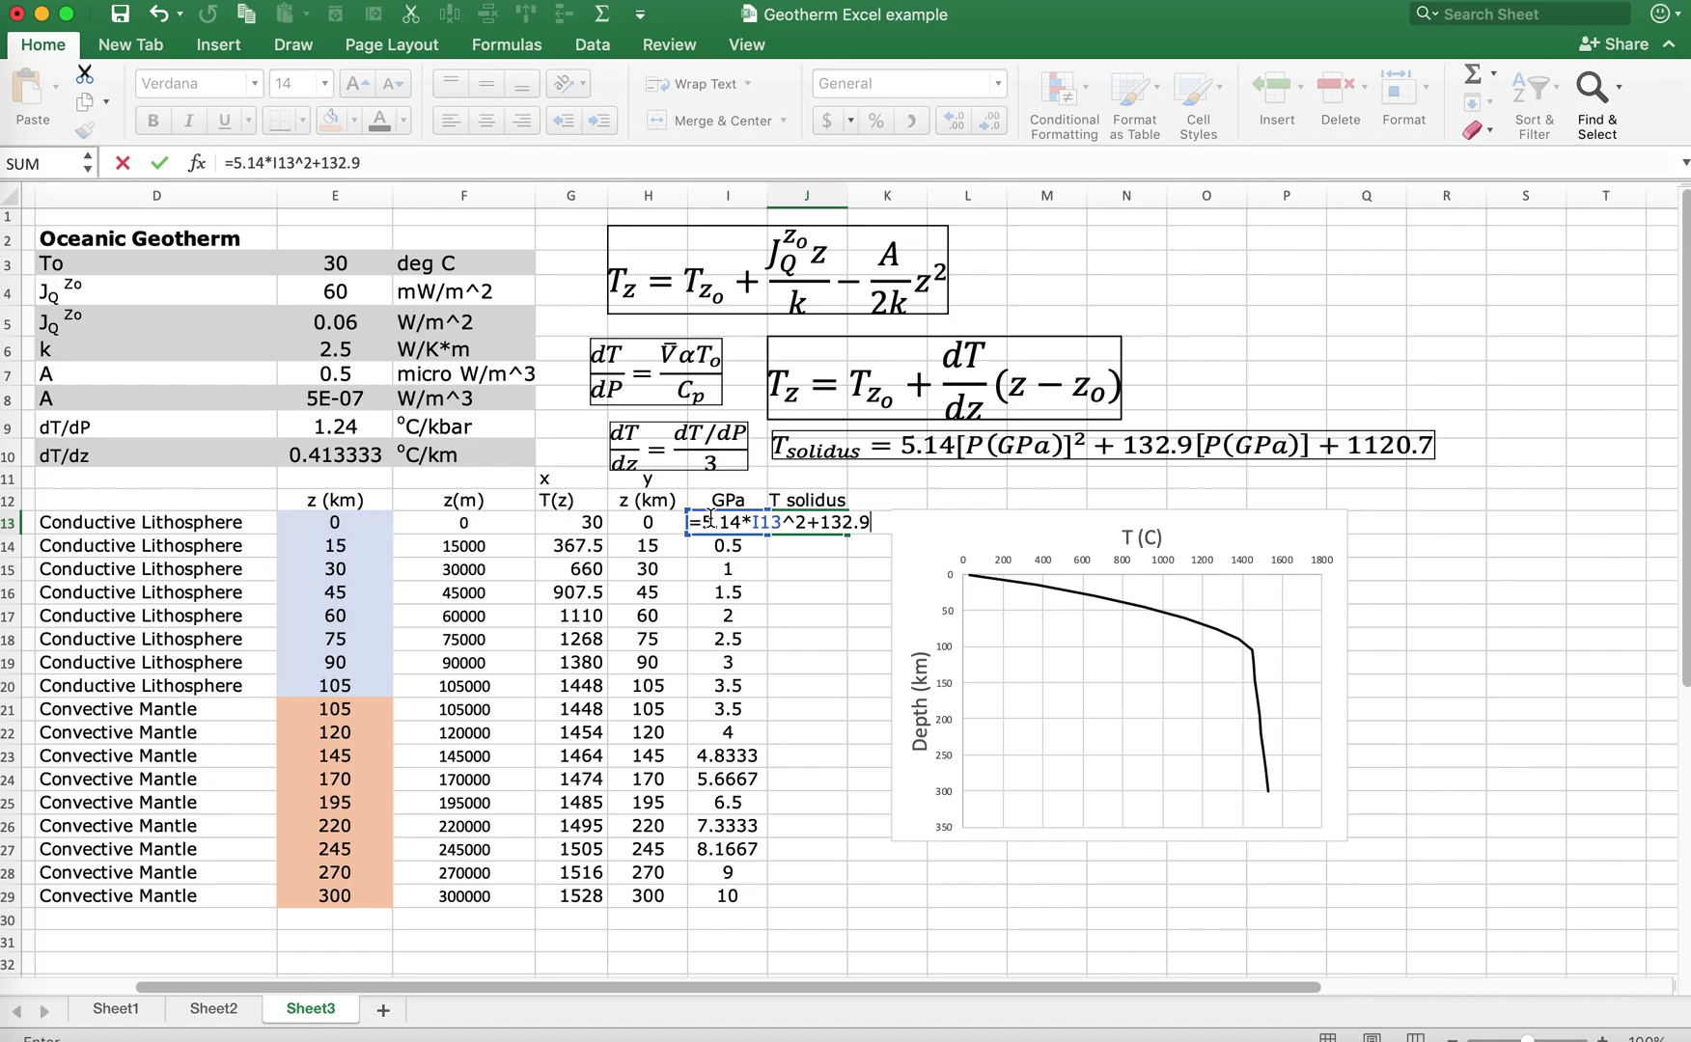
left_click(372, 162)
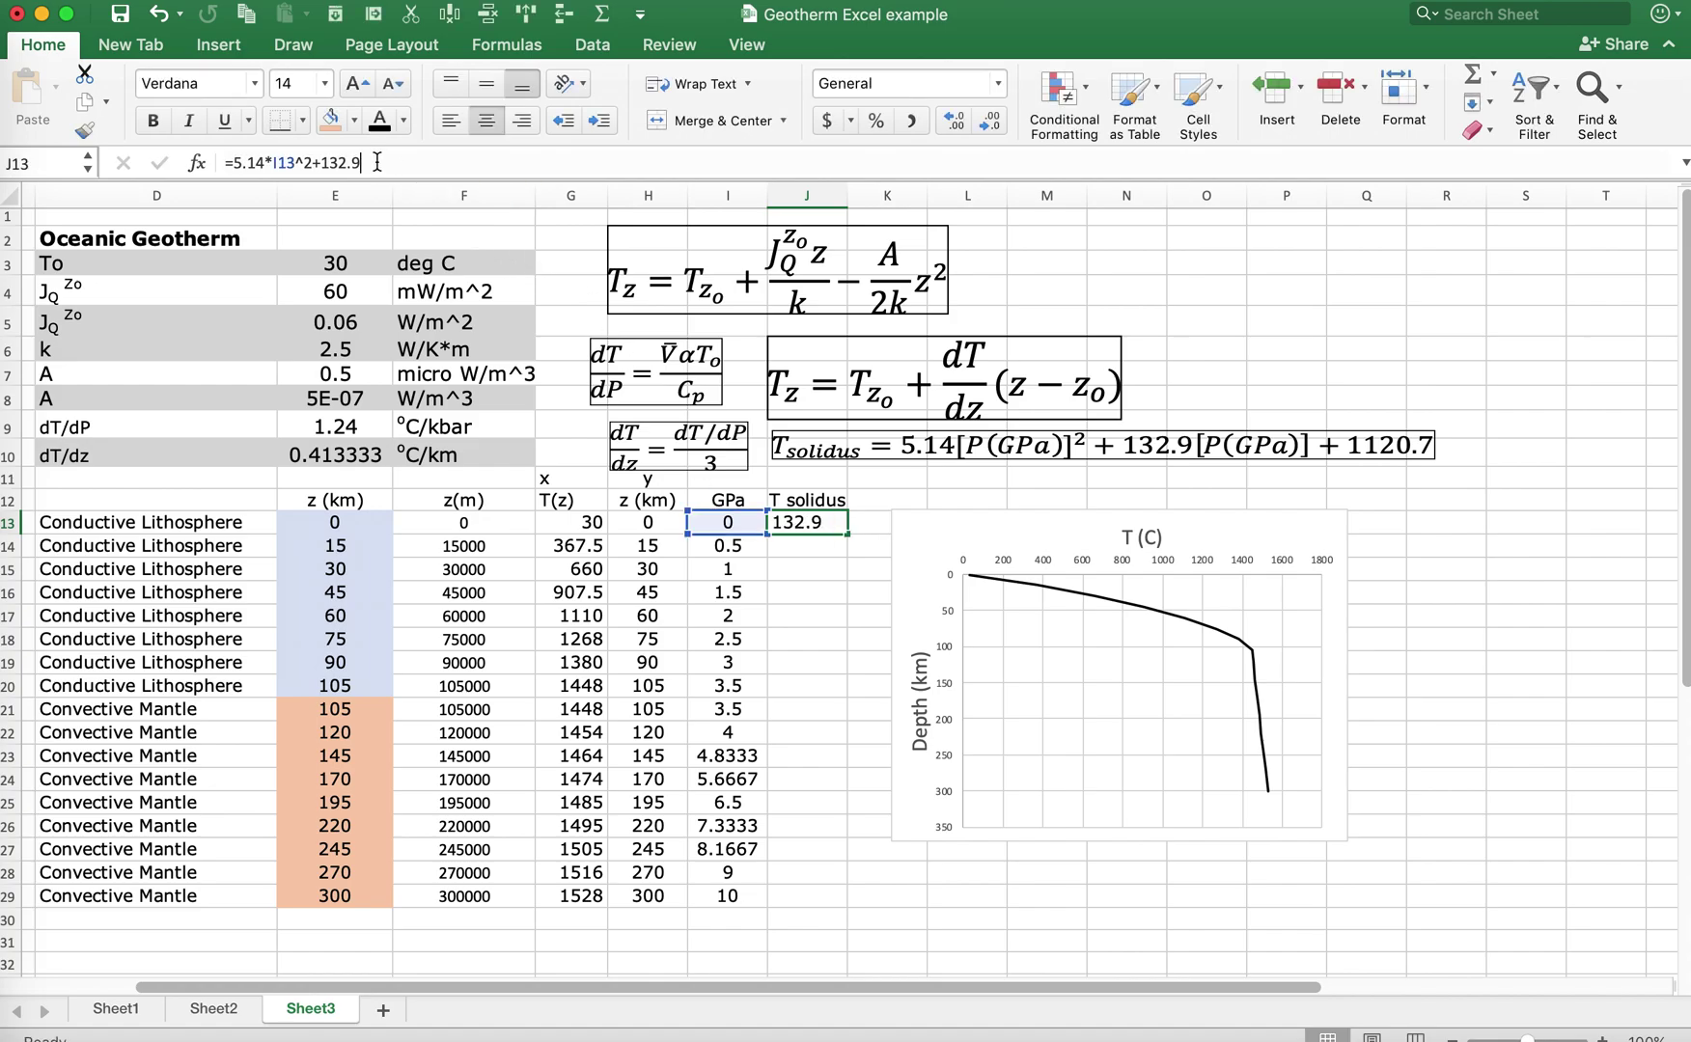
left_click(728, 522)
type("+1120.7")
key("Return")
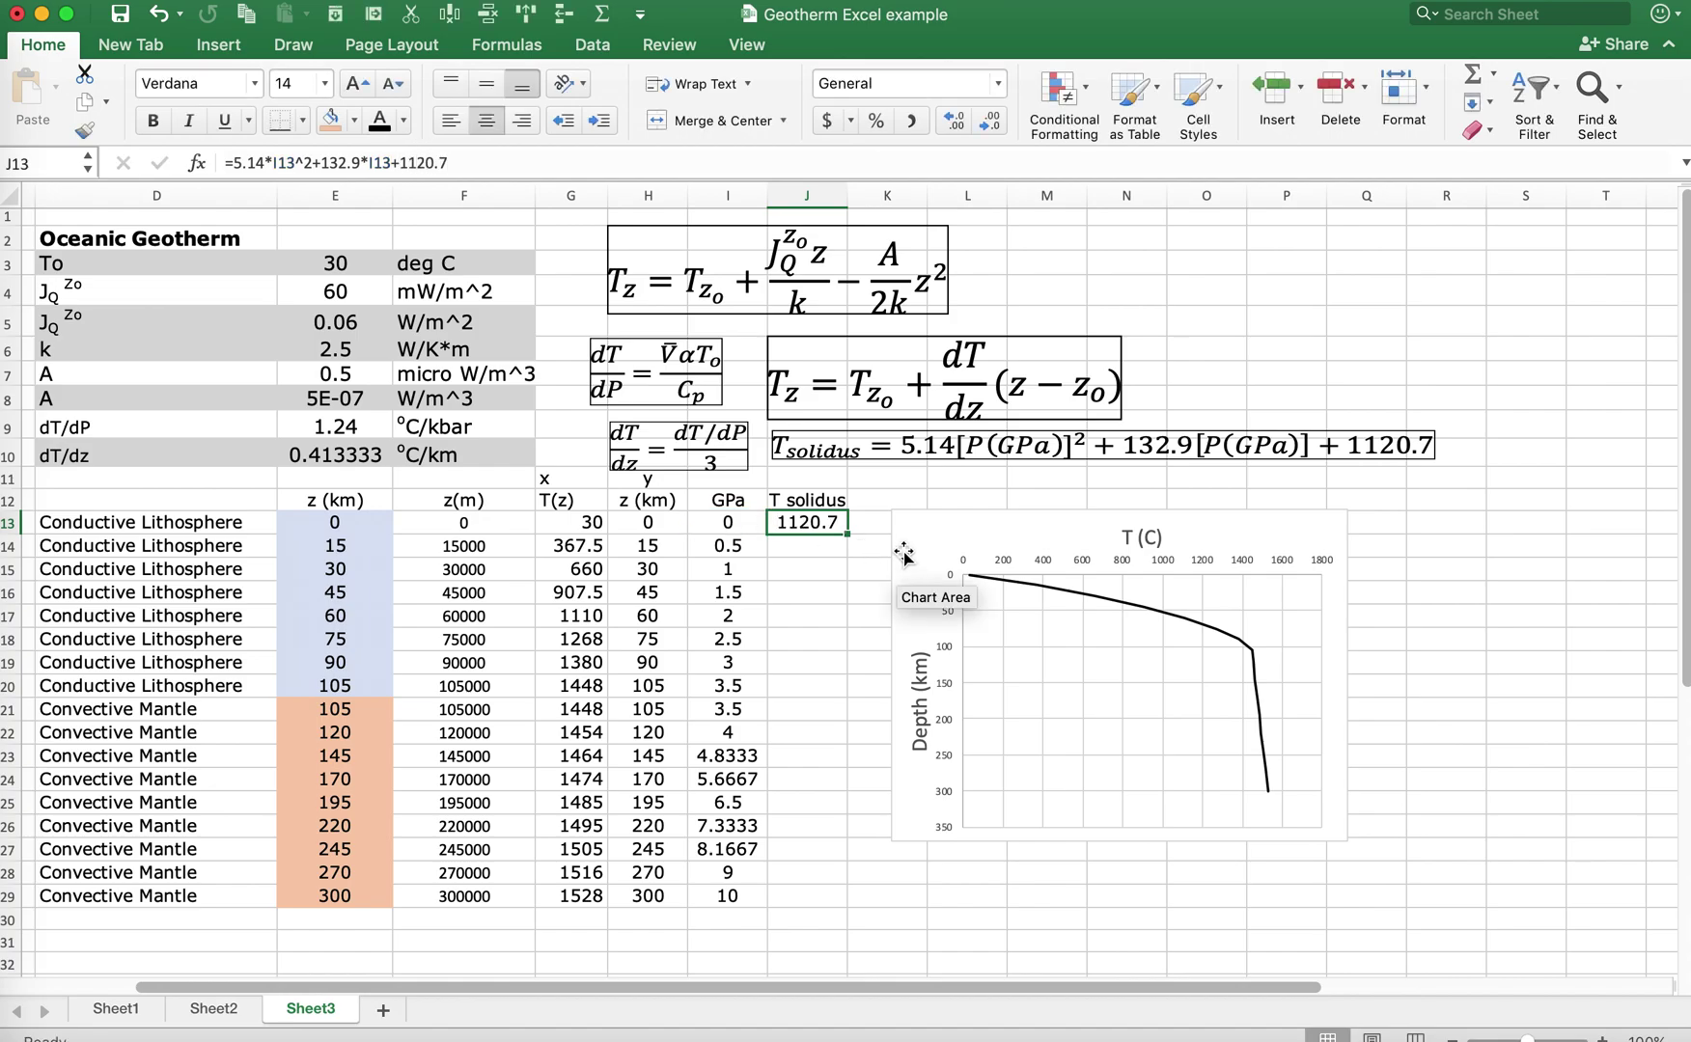
left_click_drag(849, 534, 820, 909)
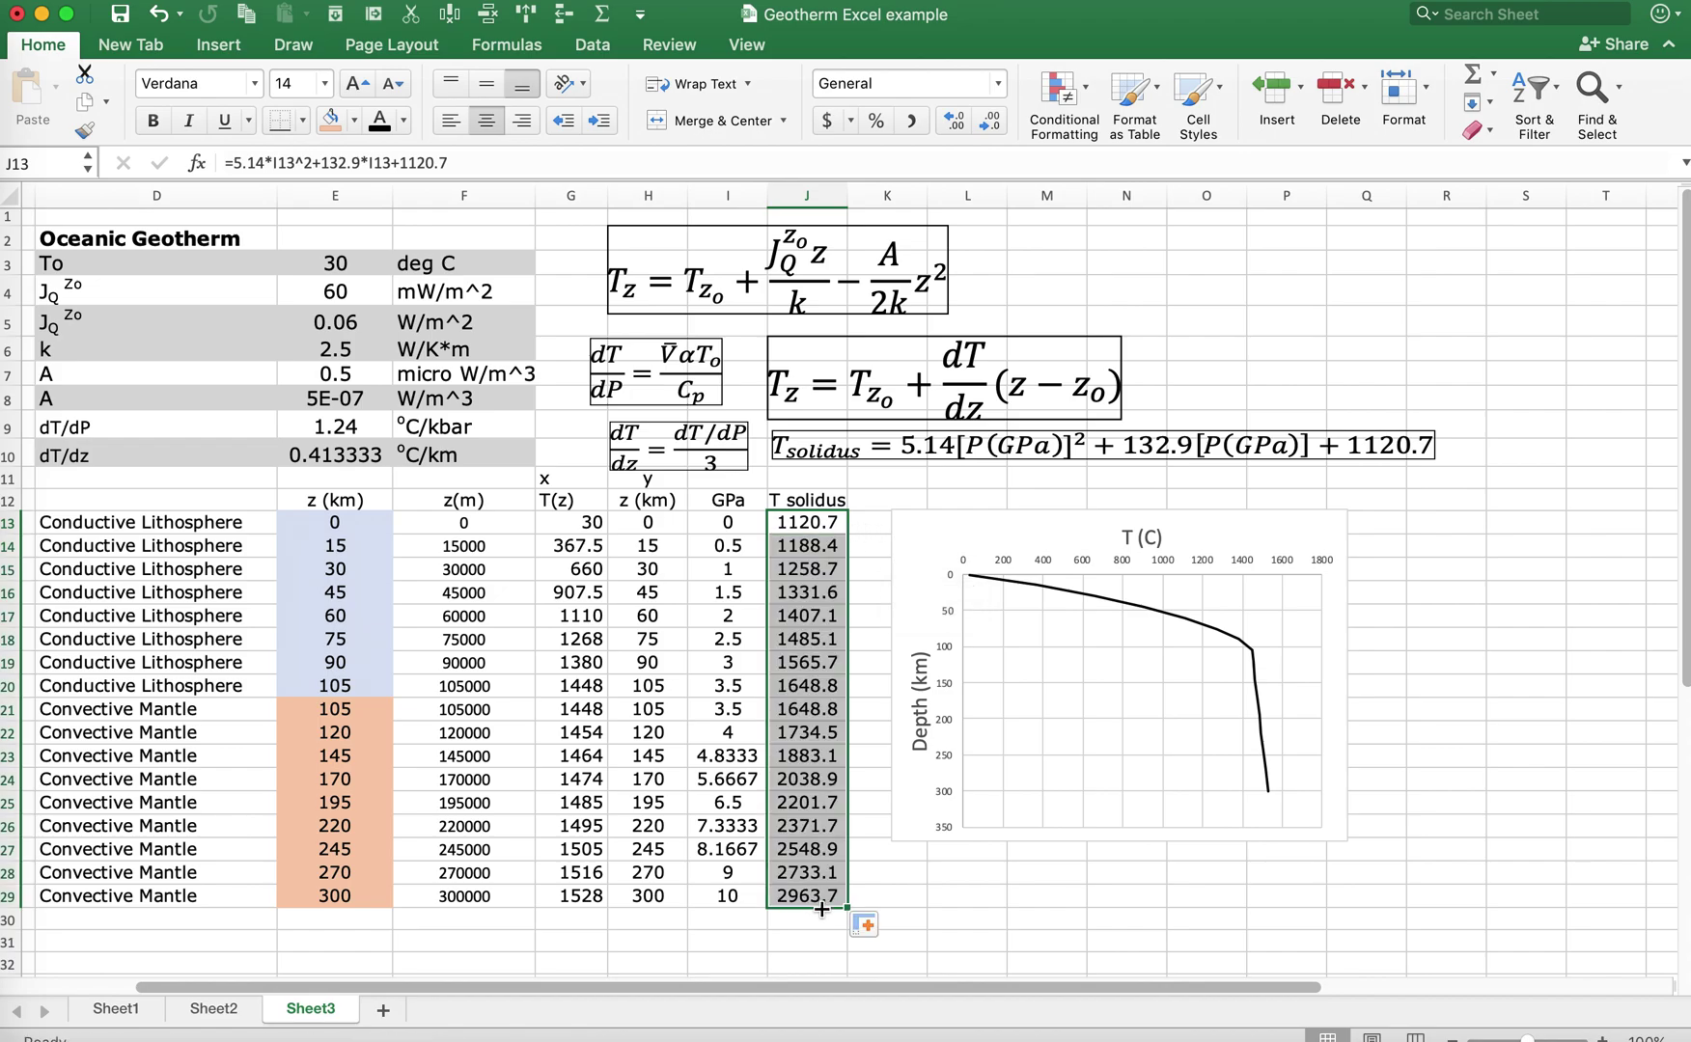
Step: Repeat the z (km) header in K12 by linking it with the formula =H12
left_click(864, 500)
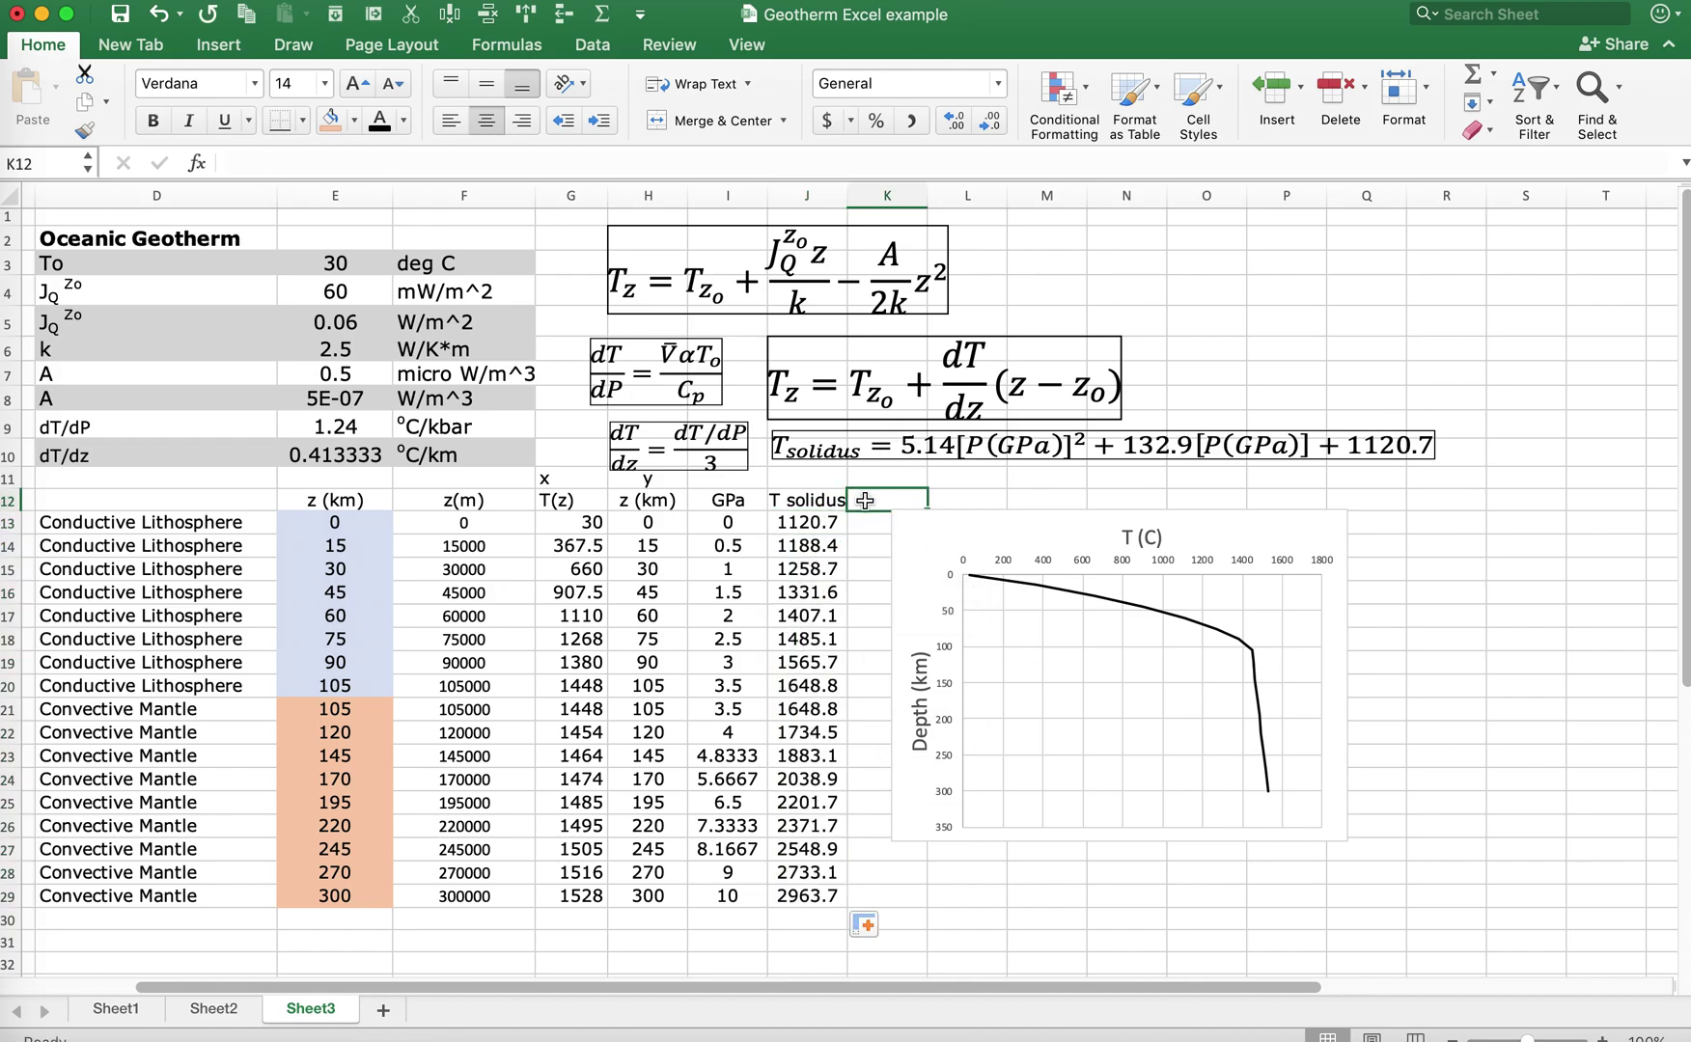
type("=")
left_click(663, 500)
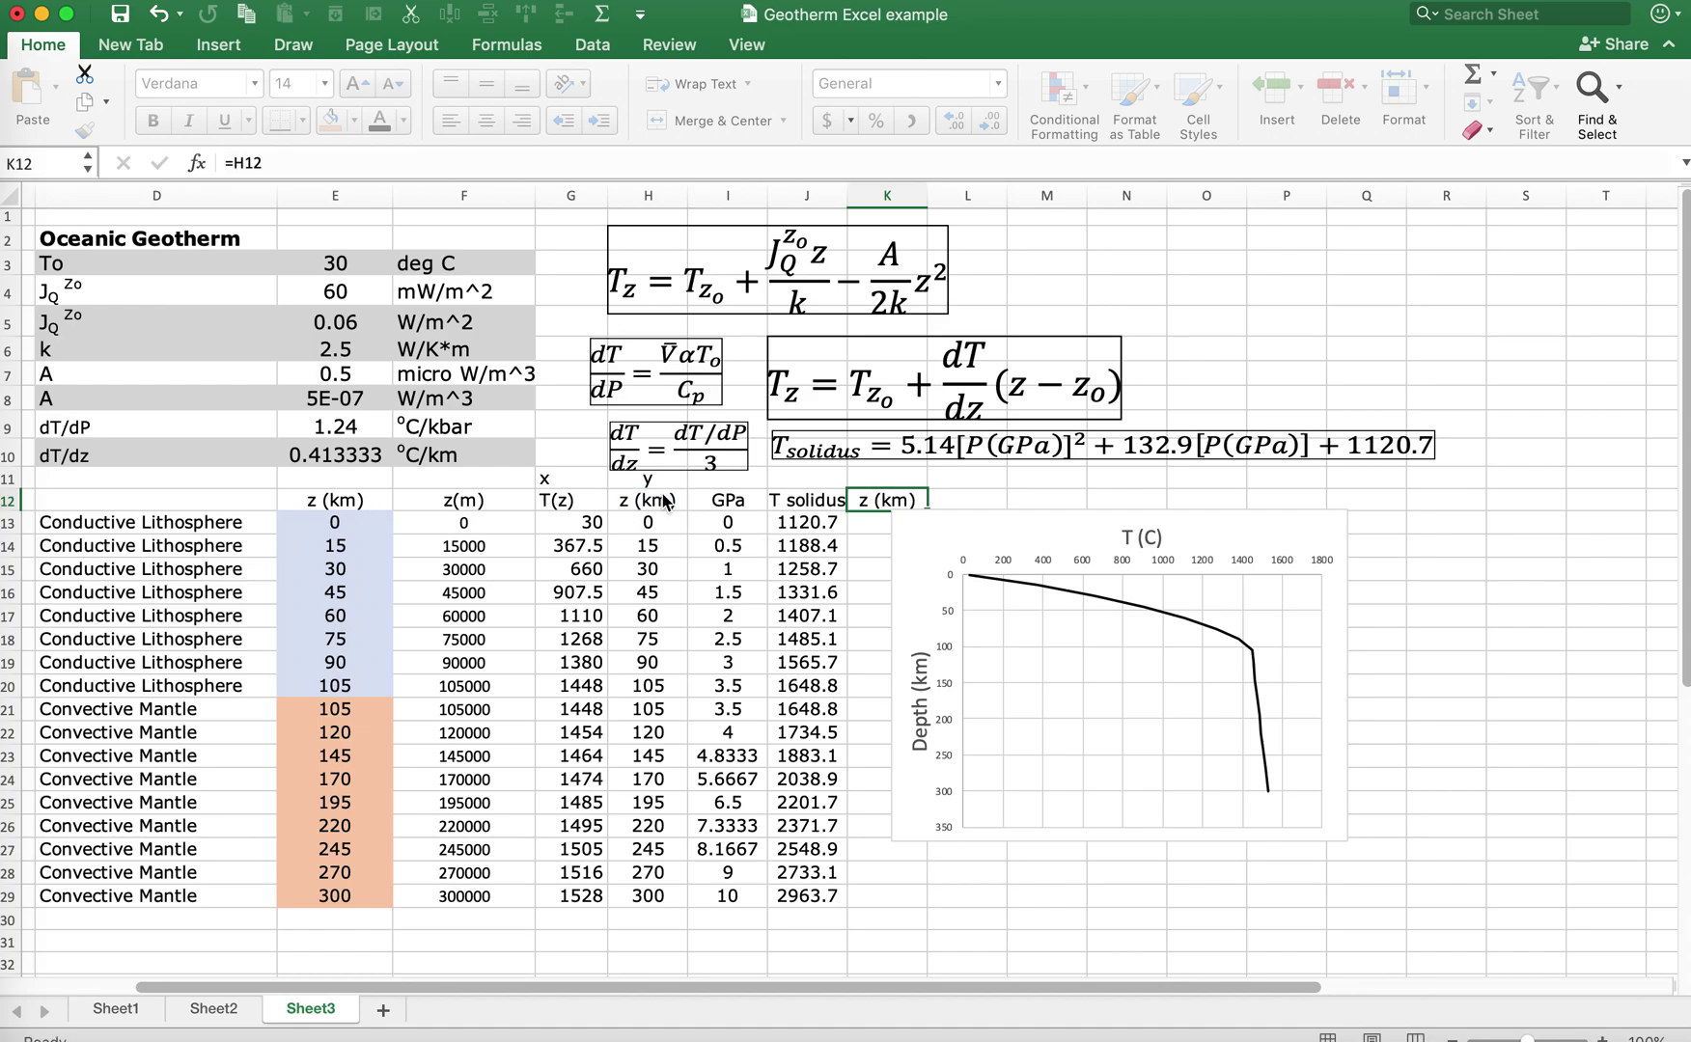
key("Return")
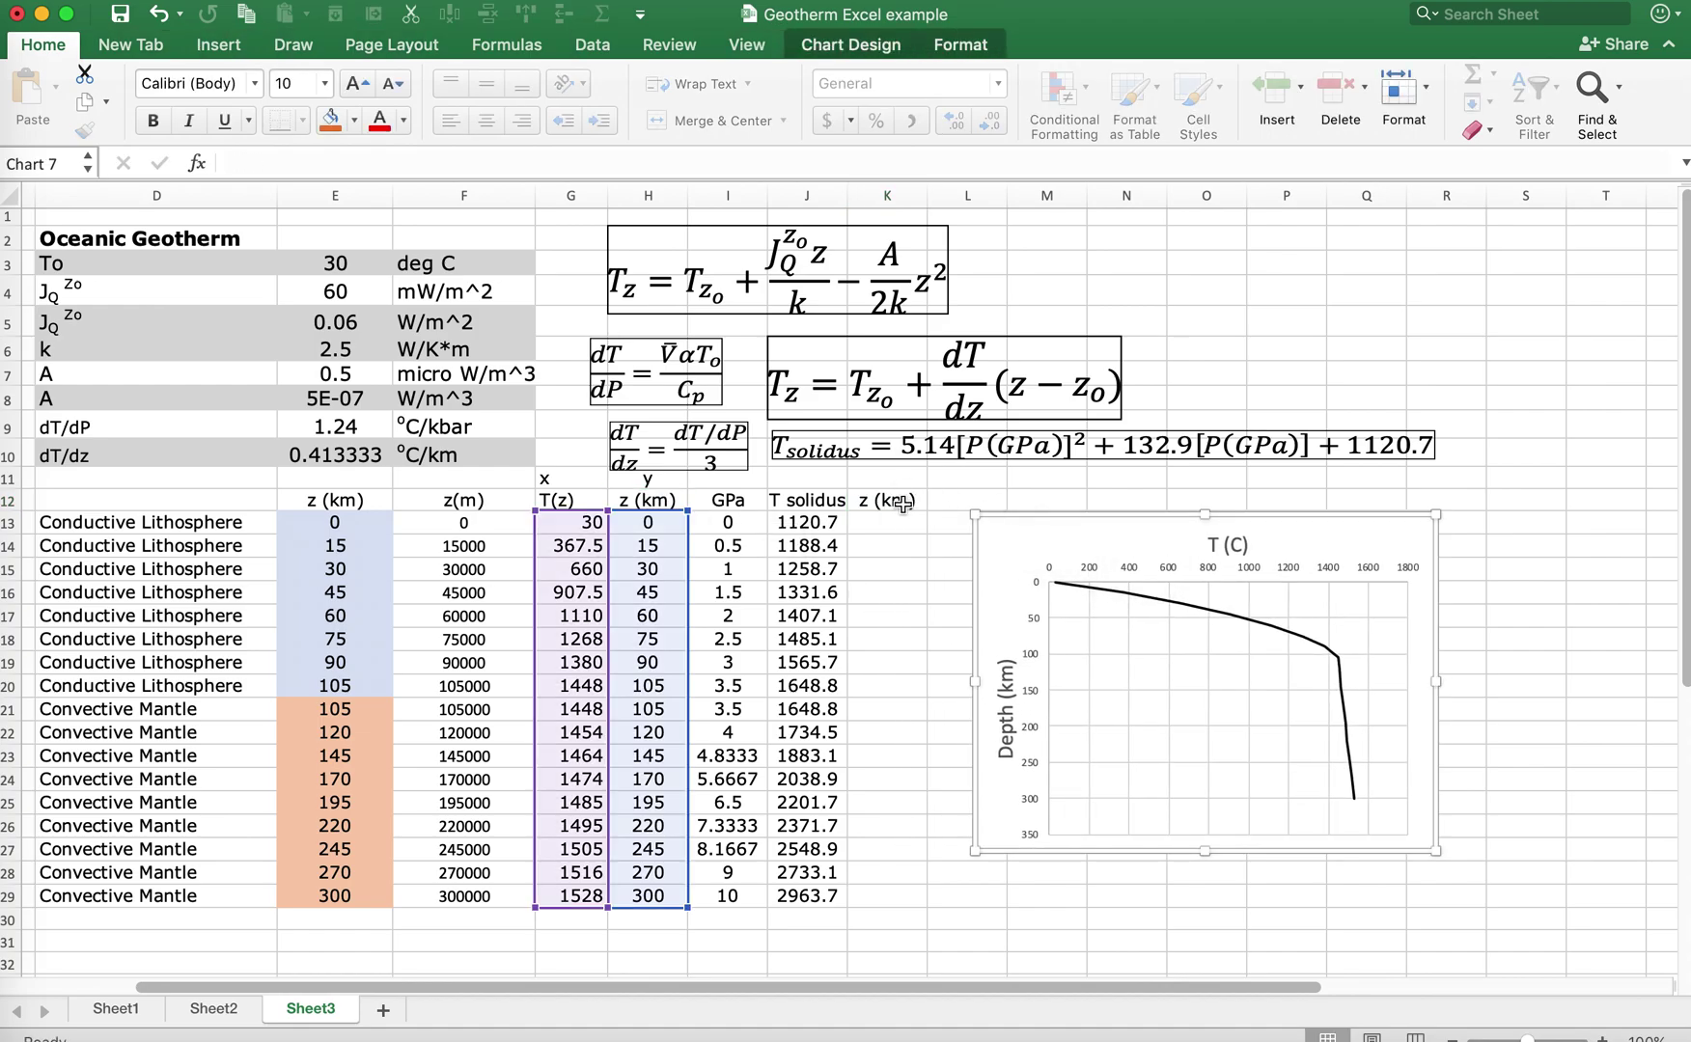
Step: Fill the linked depth formula from K12 down to K29
left_click(902, 501)
left_click_drag(928, 513, 907, 898)
Step: Copy J13:K29 and paste it into the geotherm chart as a new series, with values in columns and X values in the first column
left_click_drag(807, 522, 892, 895)
left_click(249, 16)
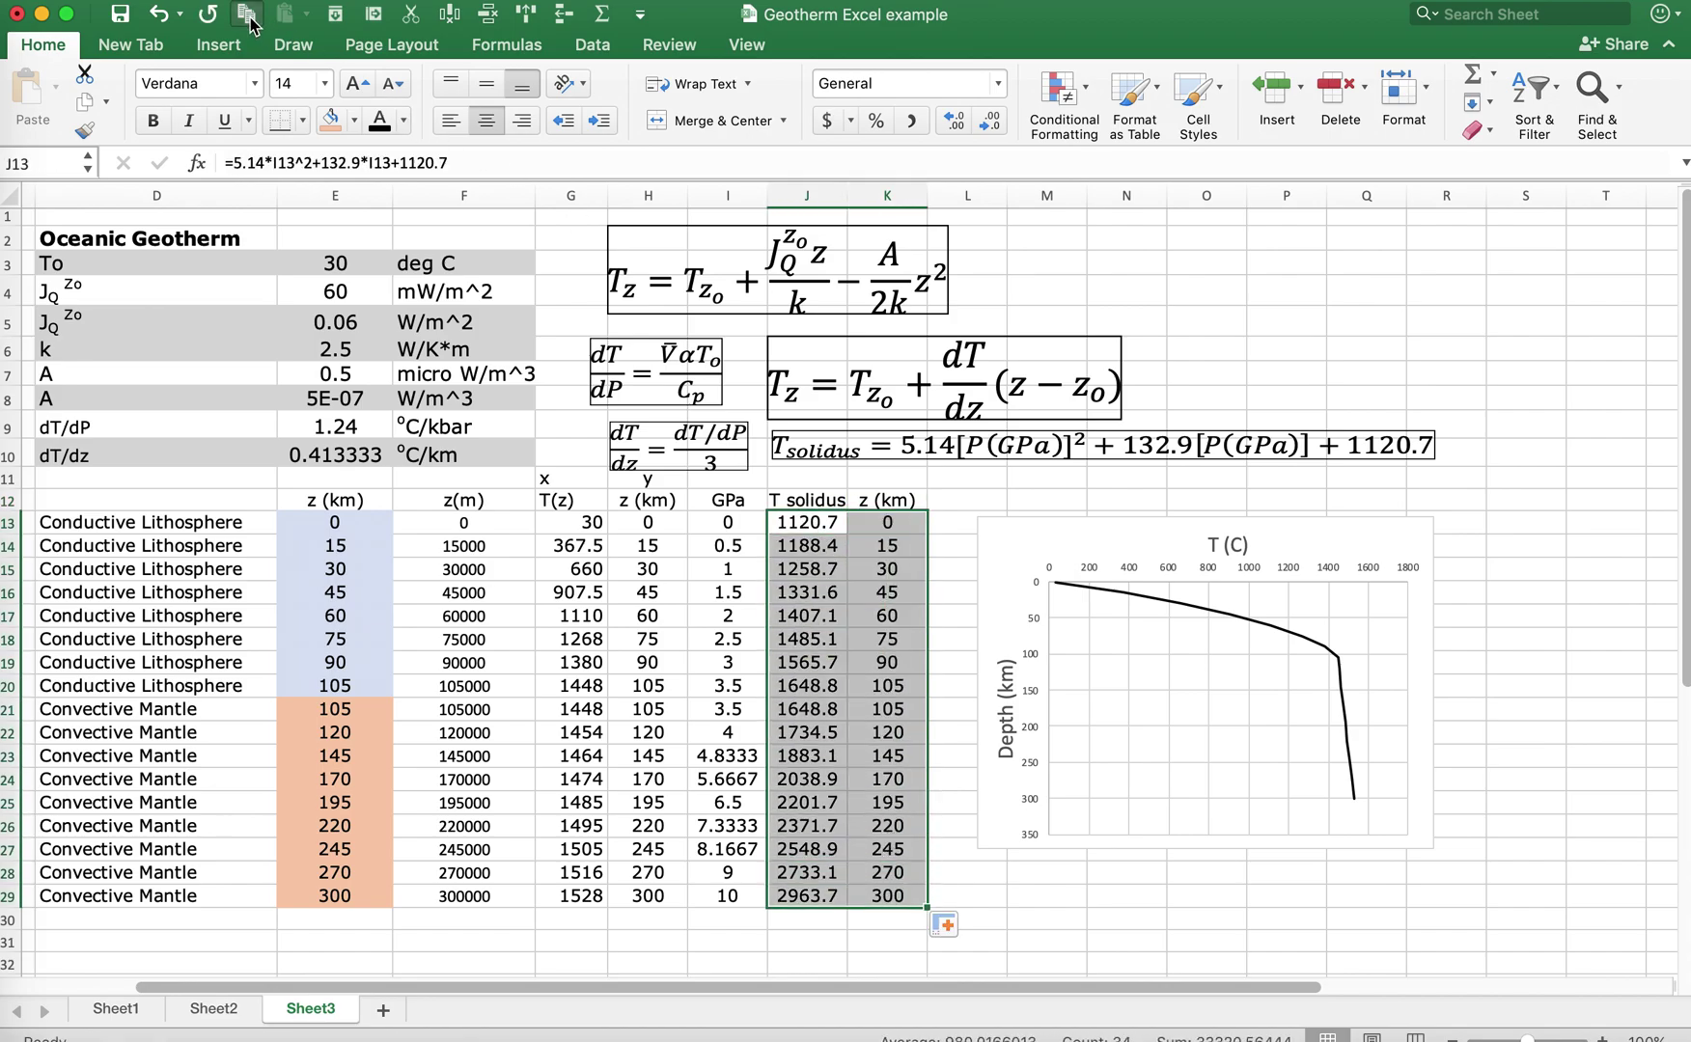
left_click(1154, 656)
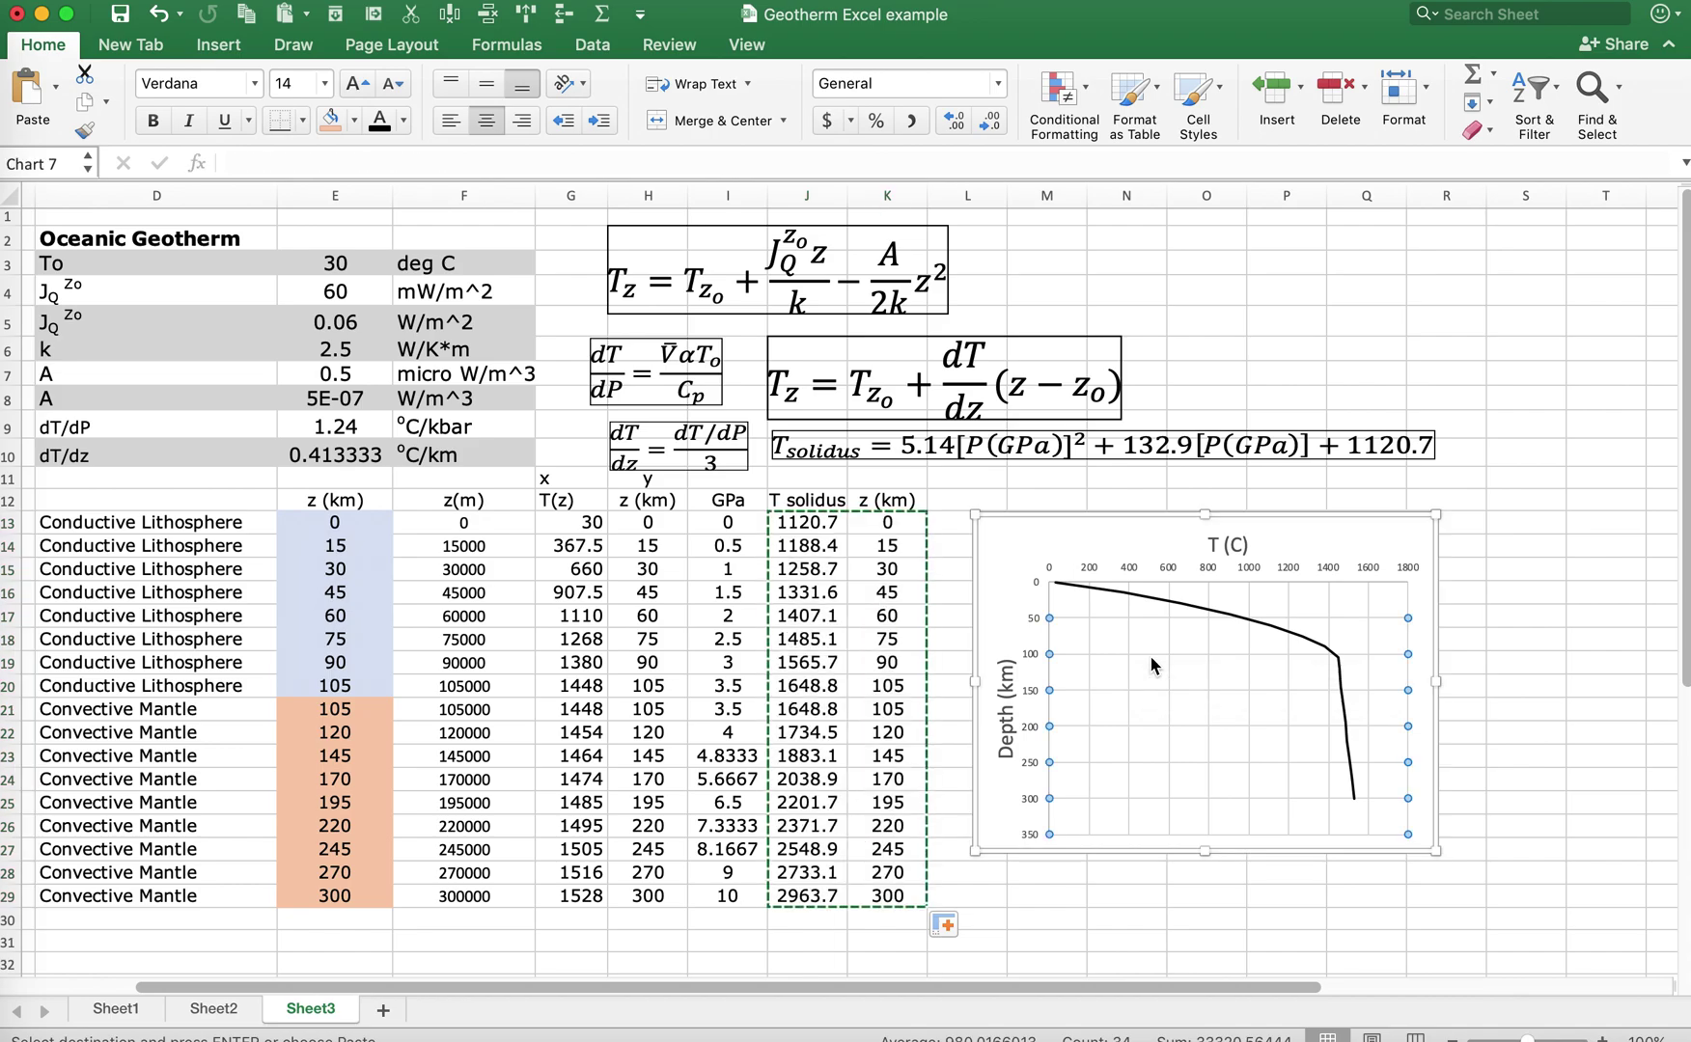
left_click(145, 0)
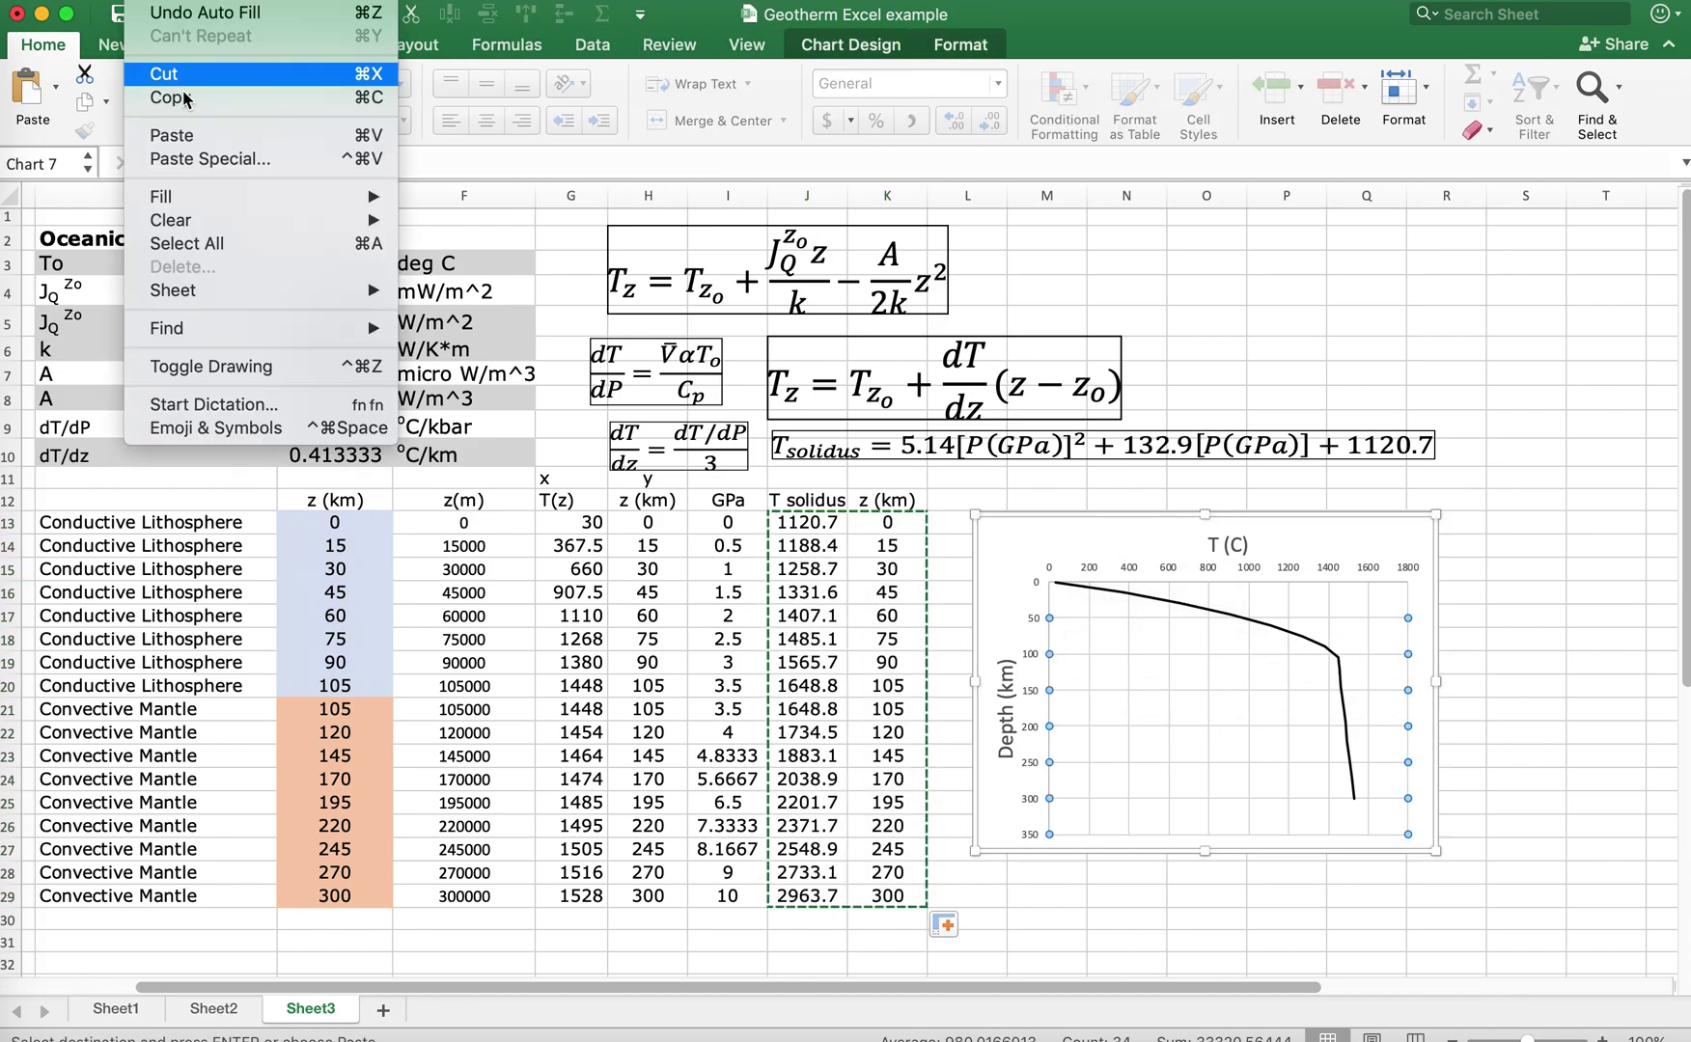
left_click(210, 160)
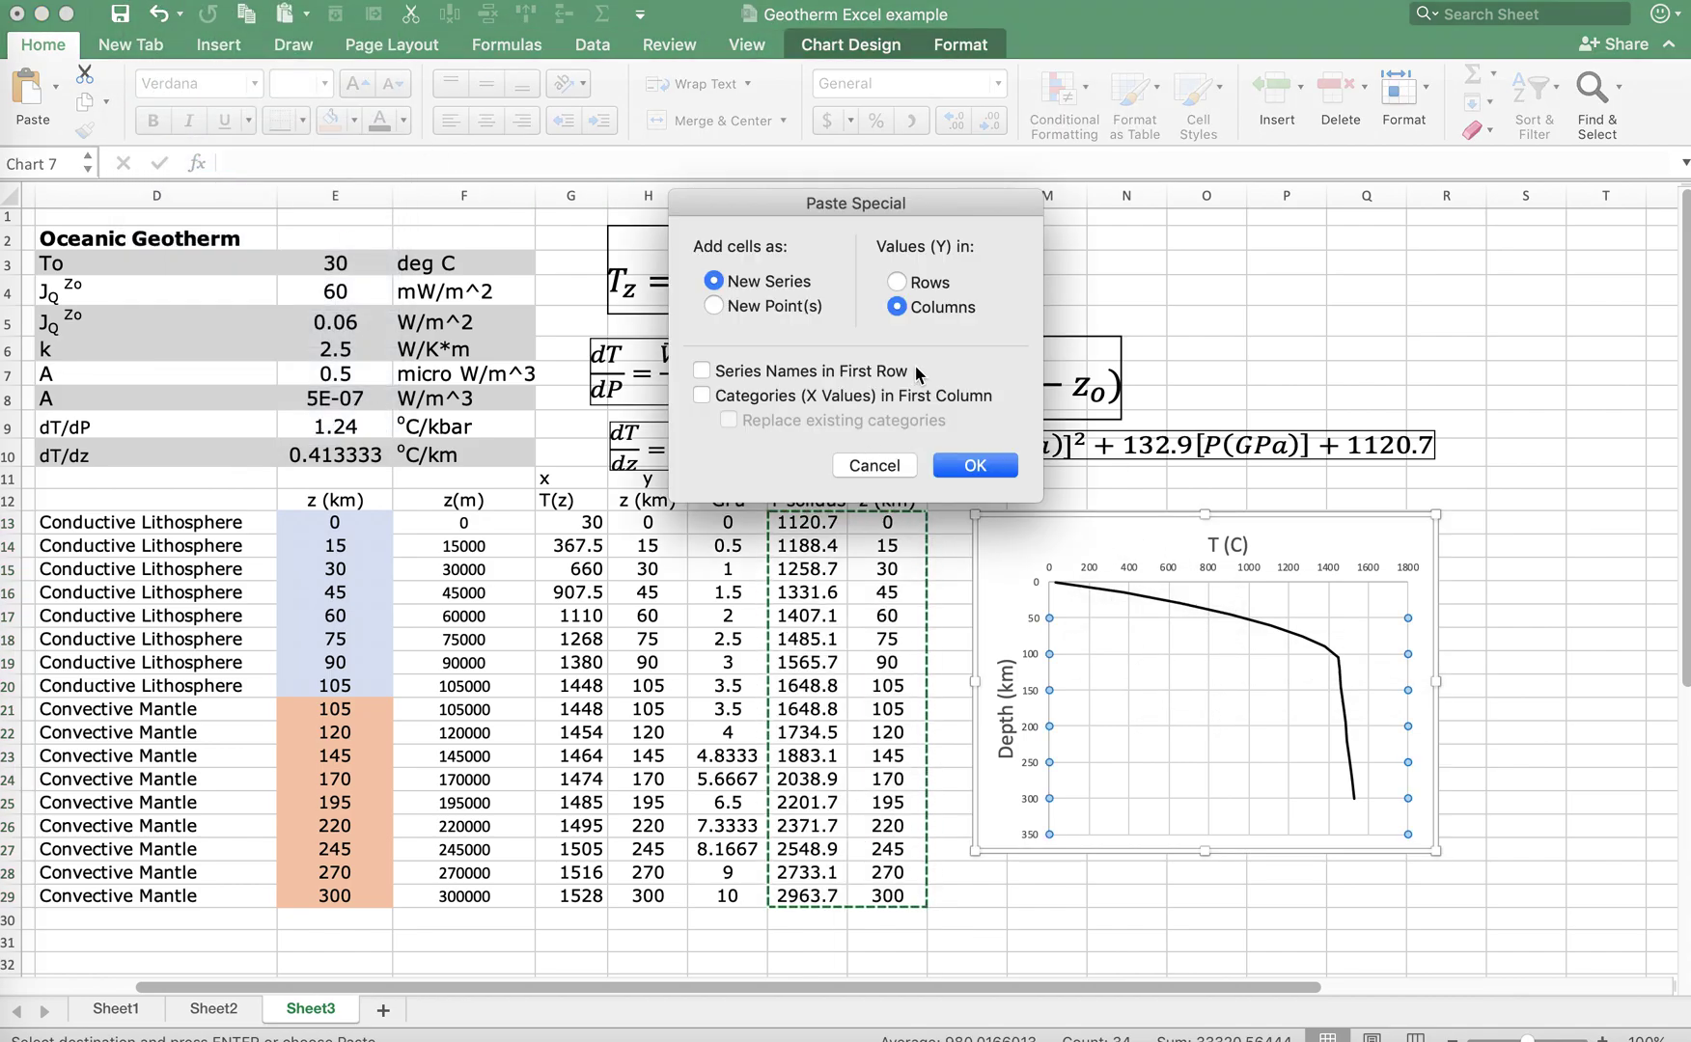
left_click(706, 396)
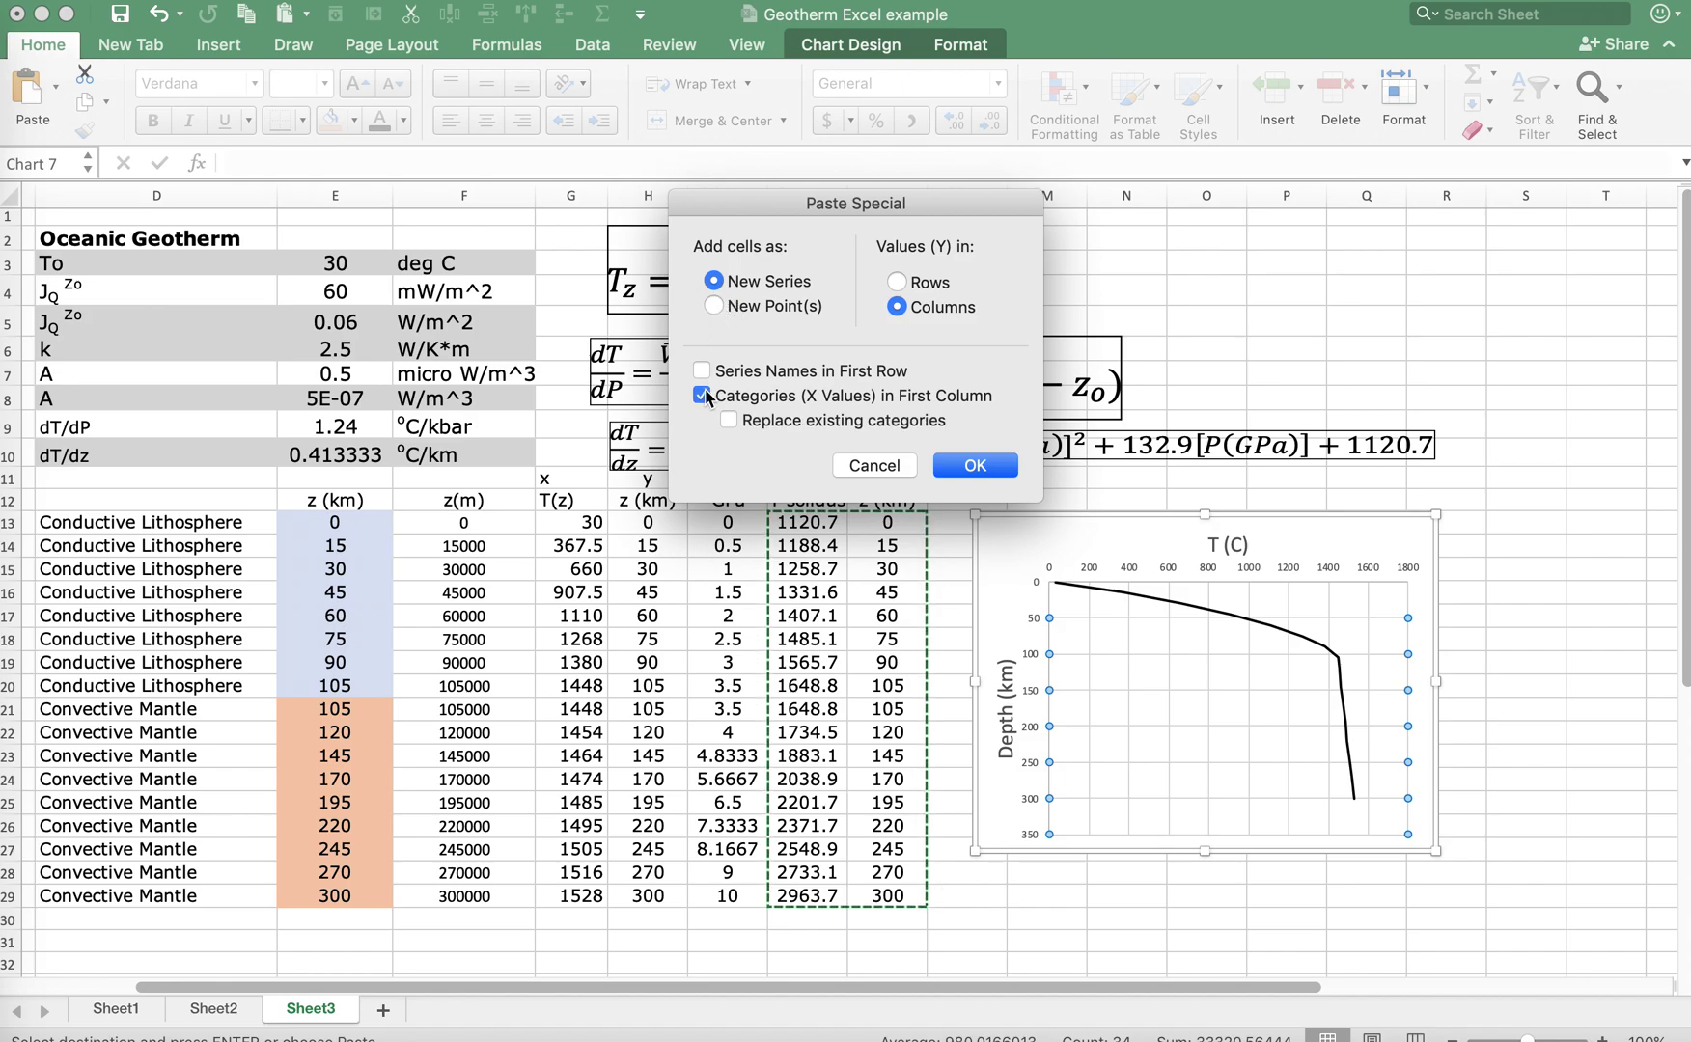
left_click(979, 465)
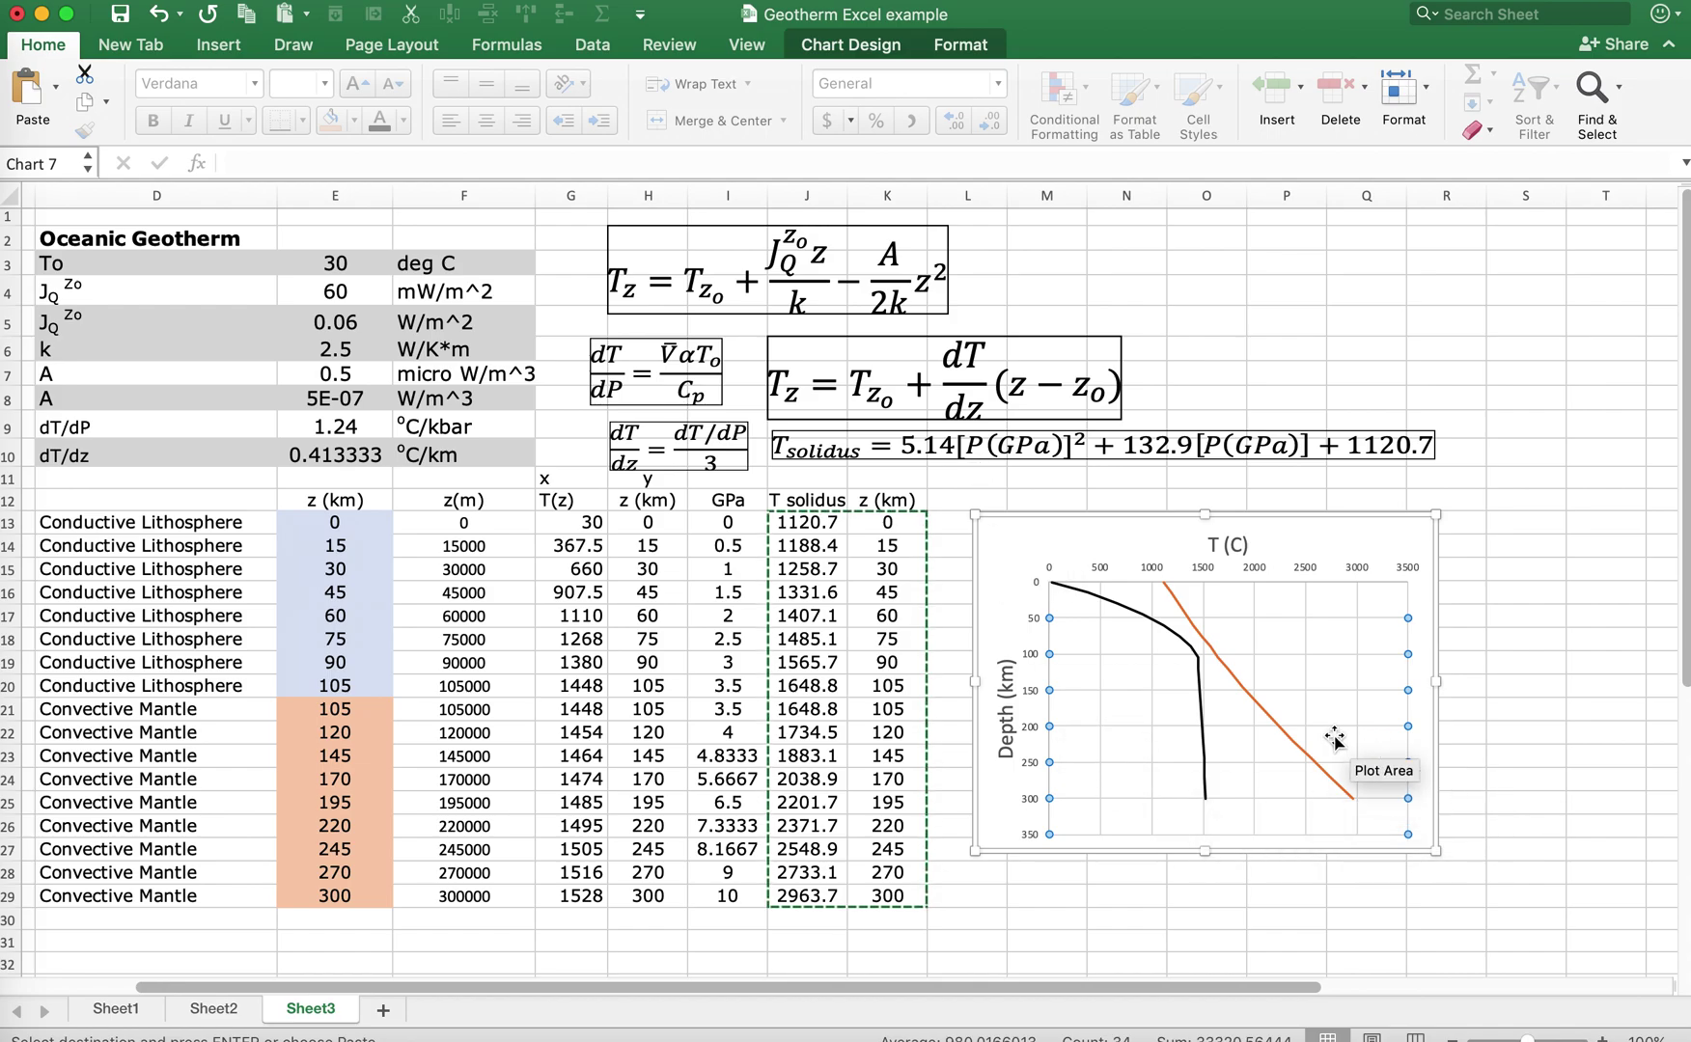
left_click(1243, 705)
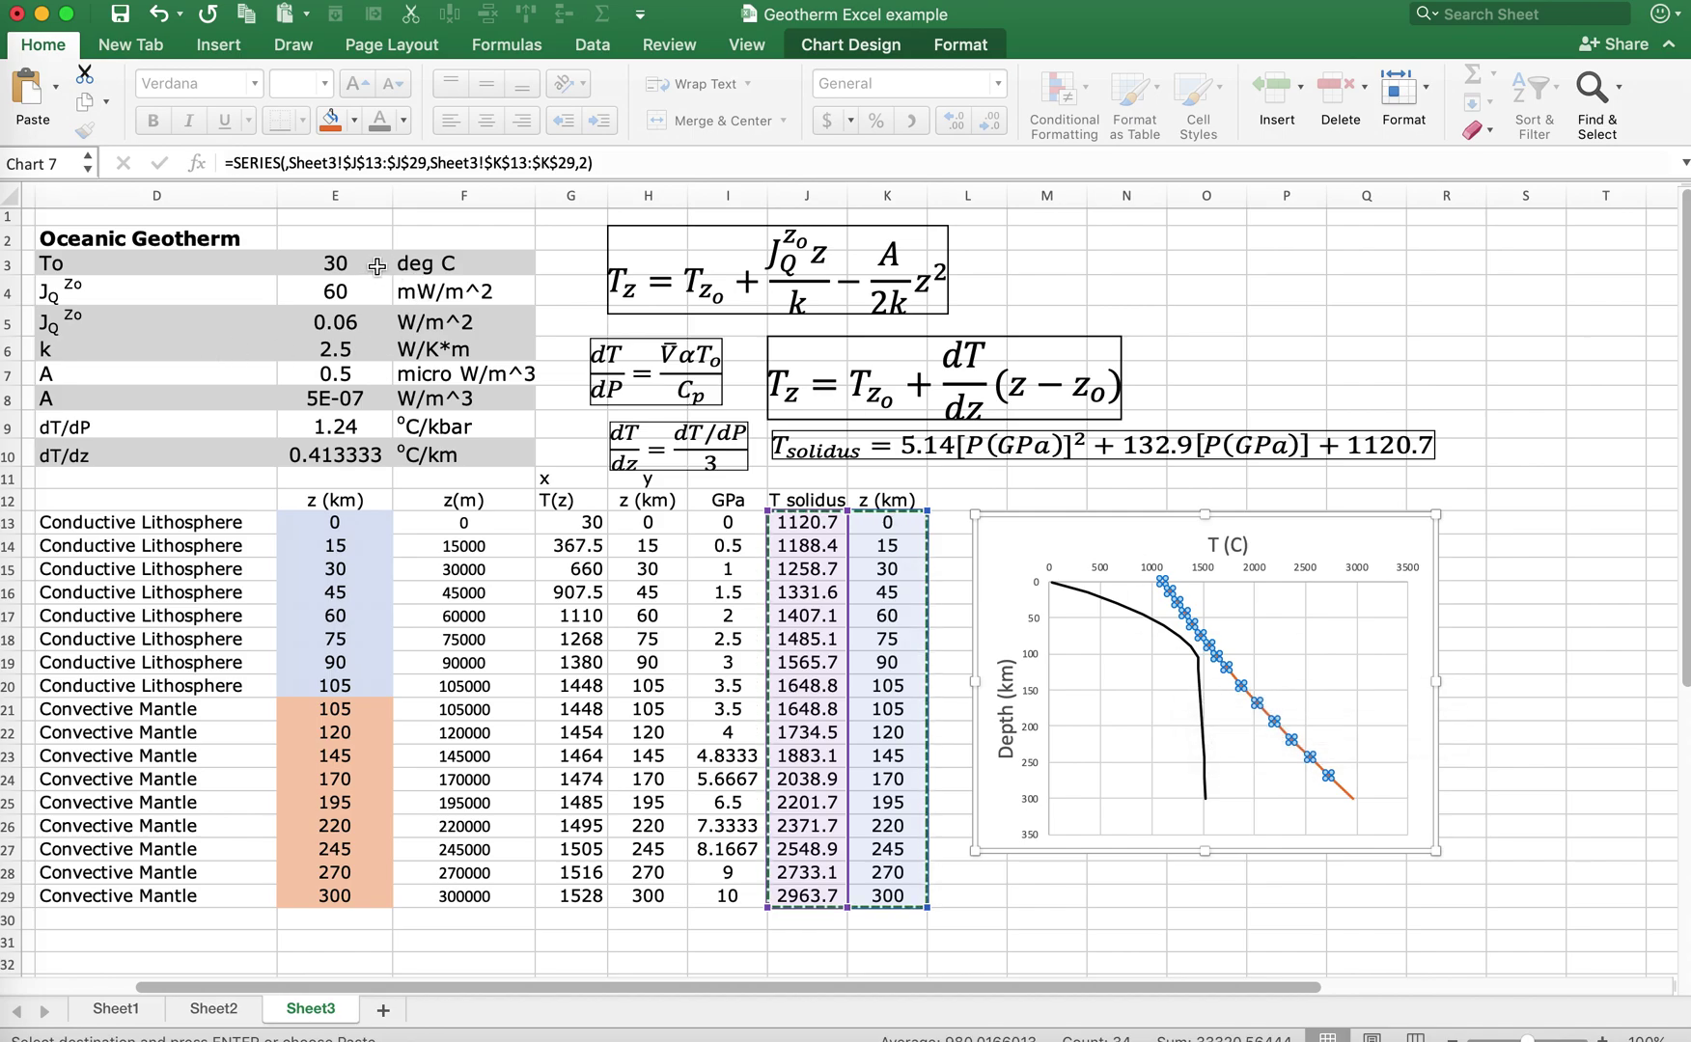
Step: Set the surface heat flow in E4 to 80 mW/m^2
left_click(353, 297)
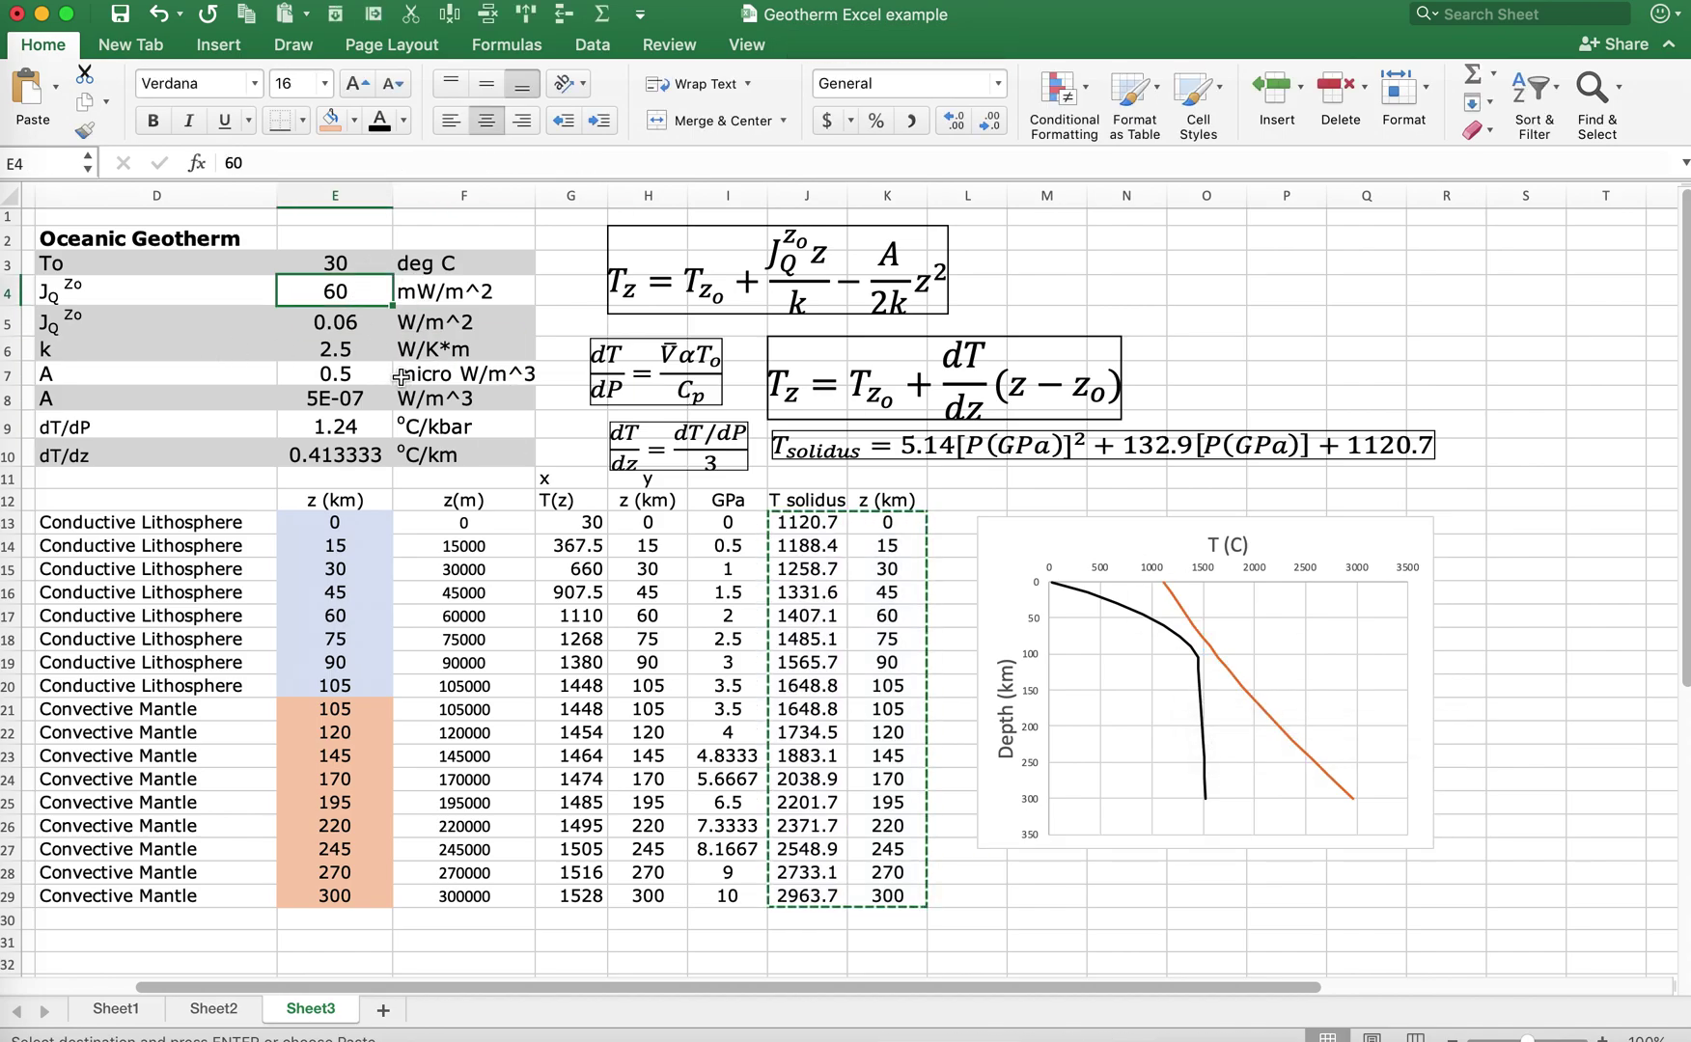
type("80")
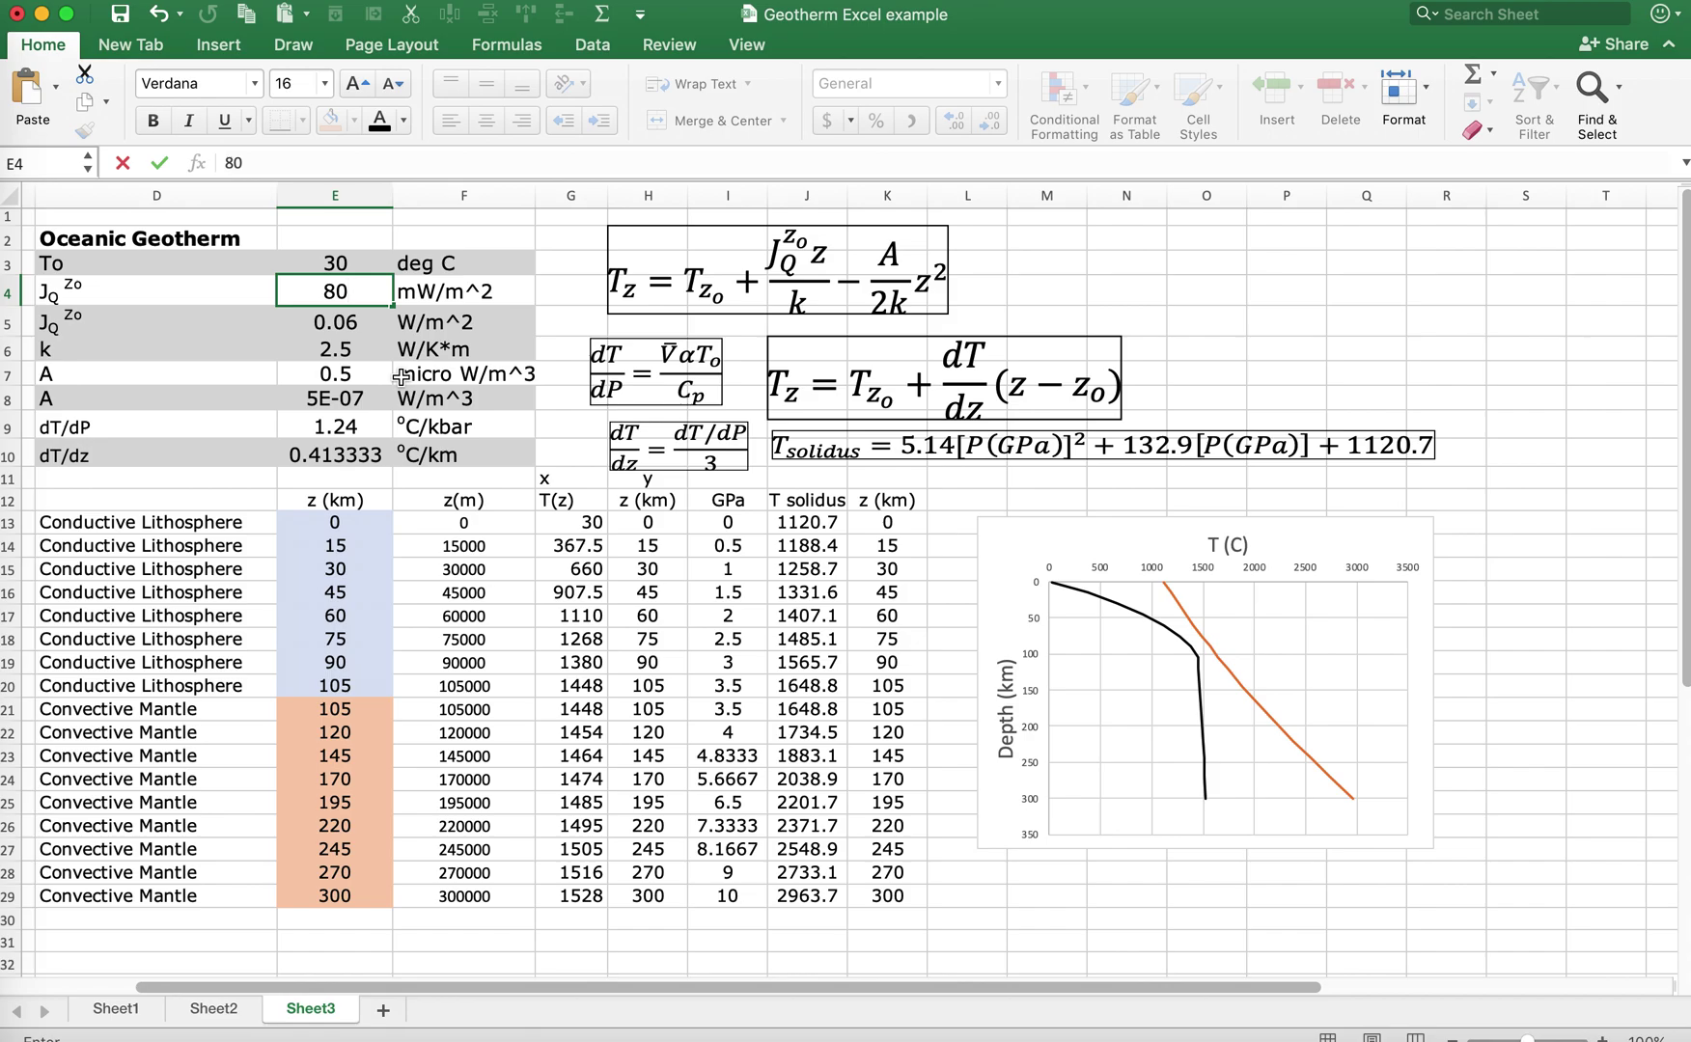
key("Return")
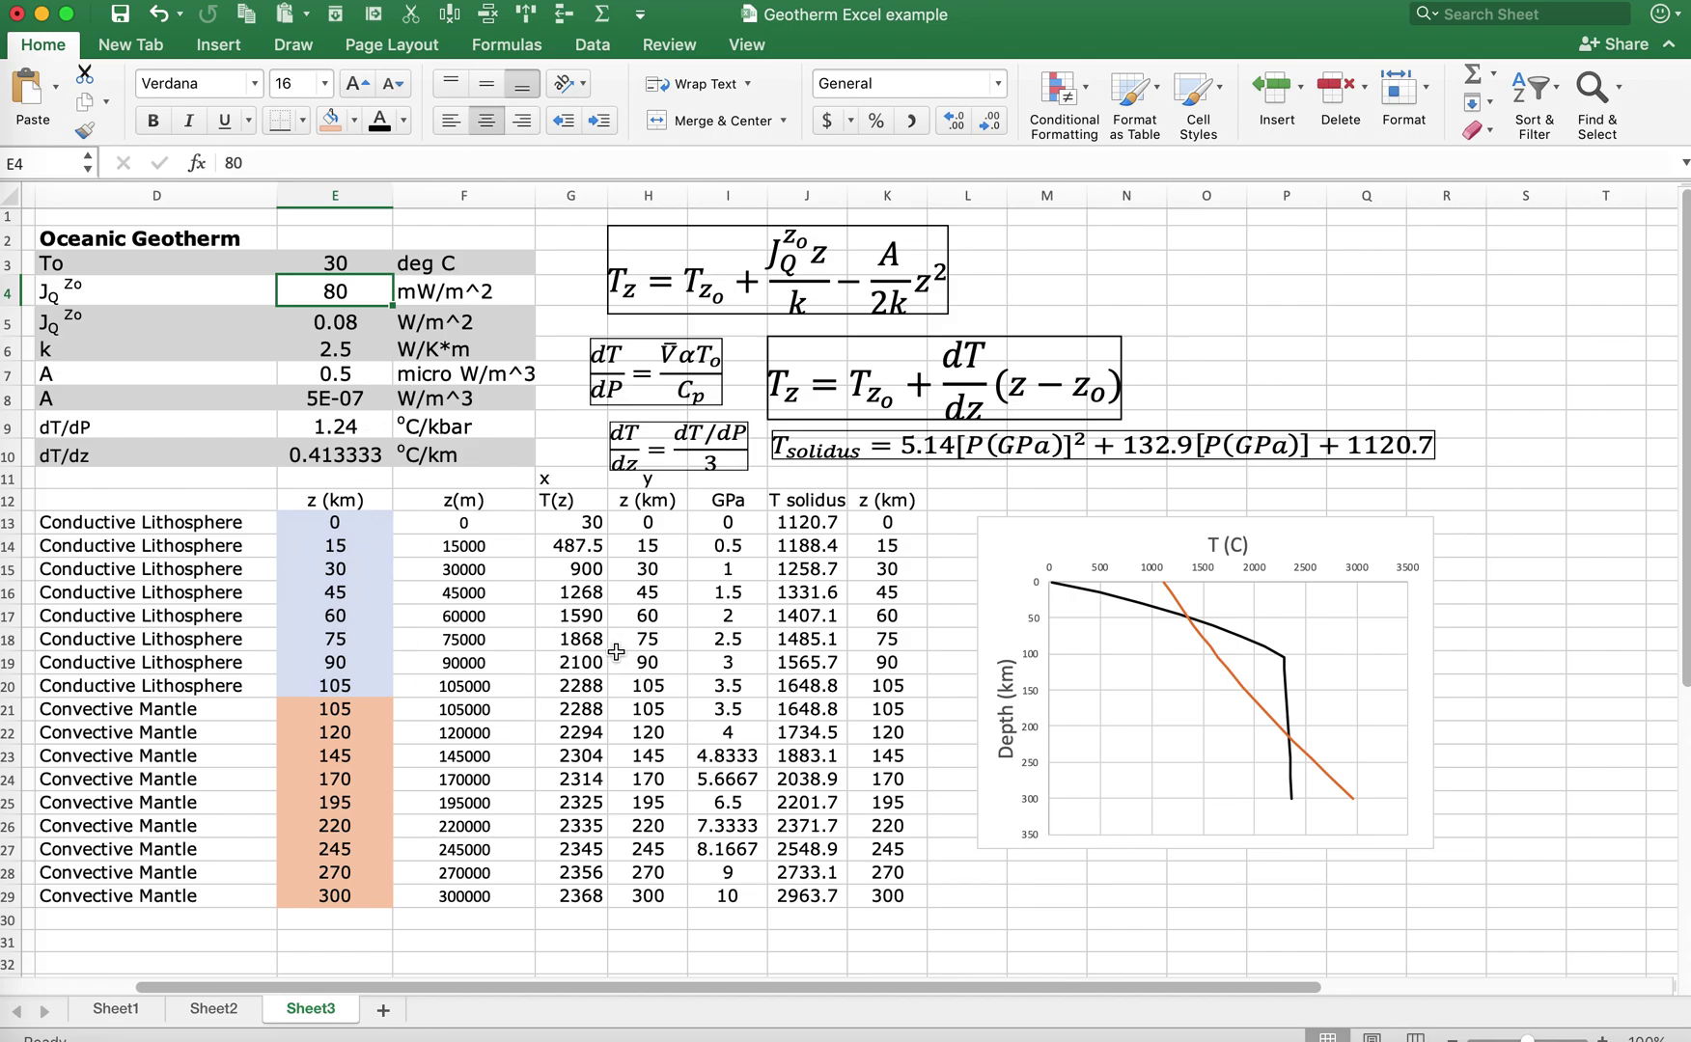
scroll(691, 585, "left", 2)
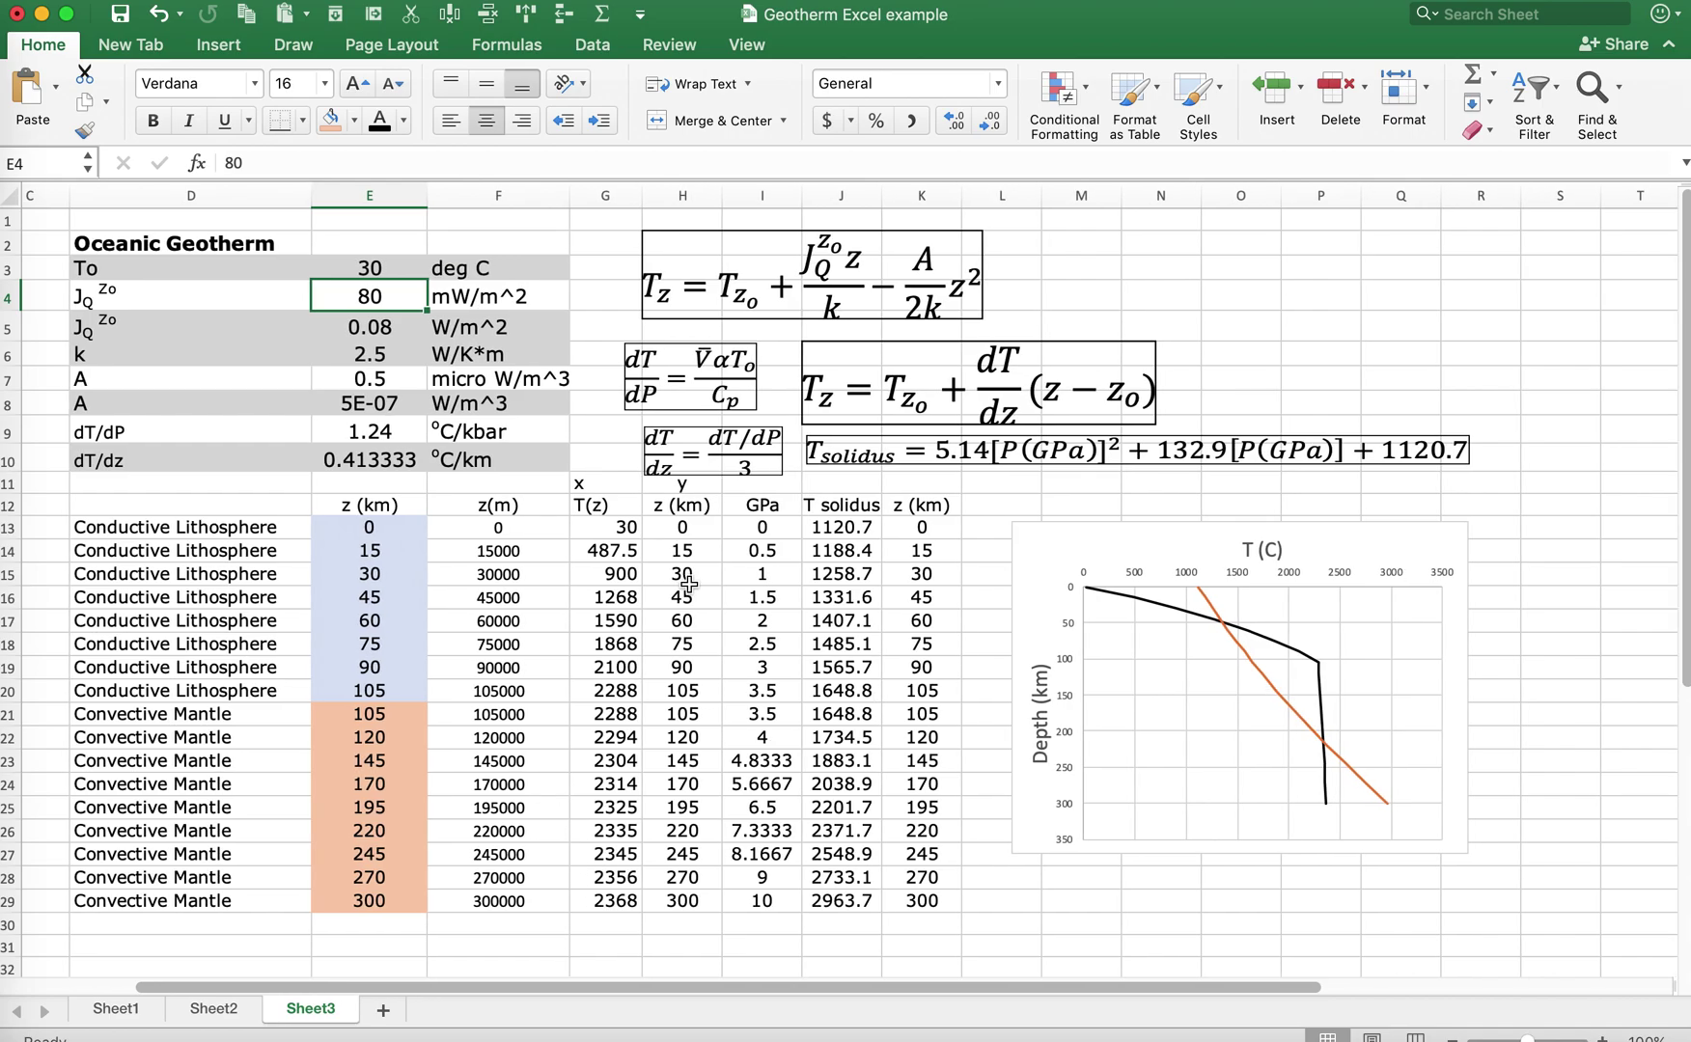